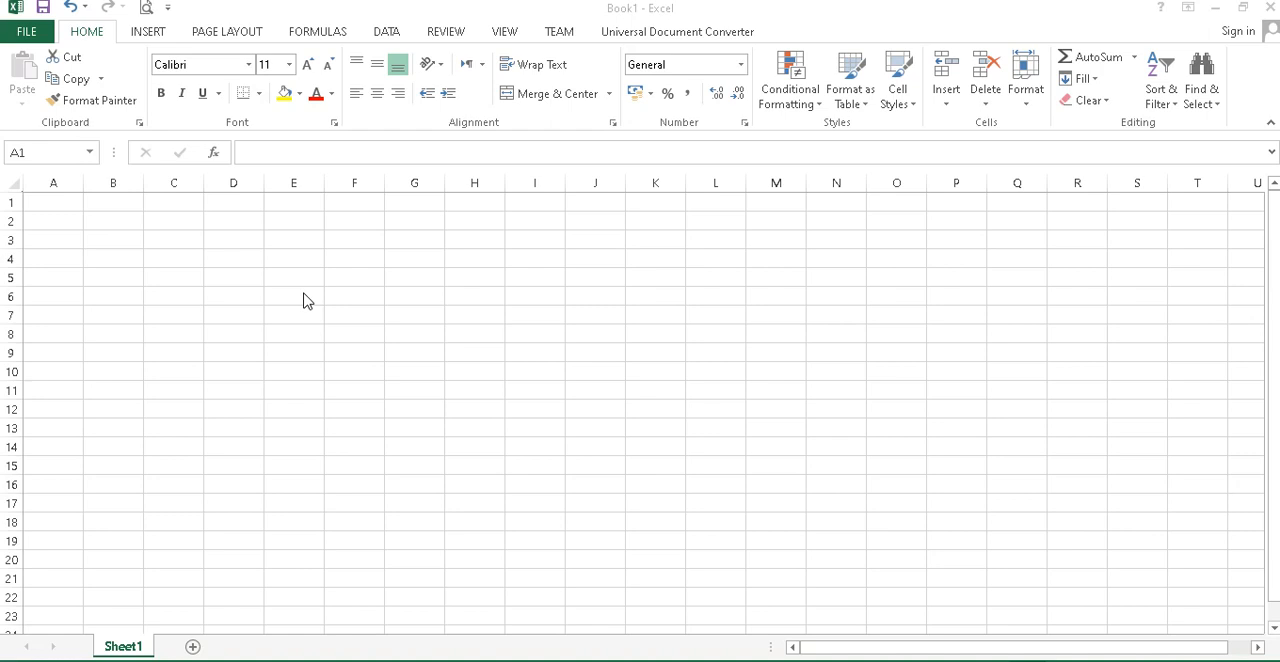
# Enter 2 in cell E5 and 3 in cell F5.
pyautogui.click(296, 280)
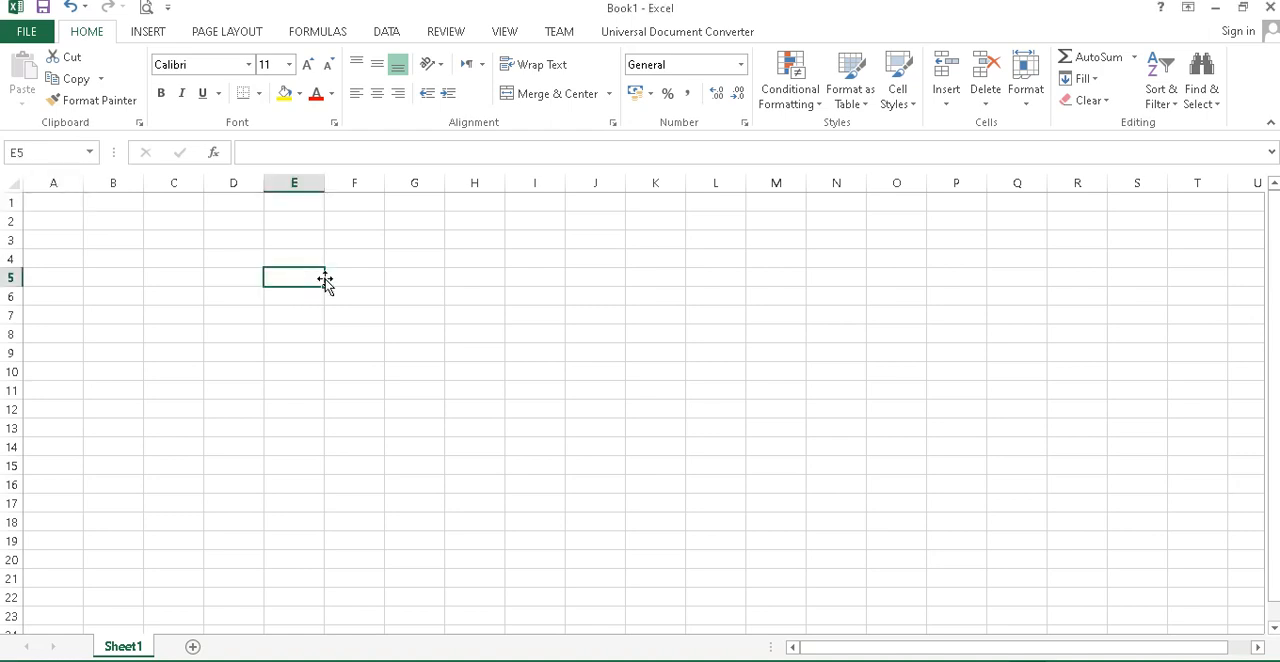
pyautogui.write('2')
pyautogui.press('Tab')
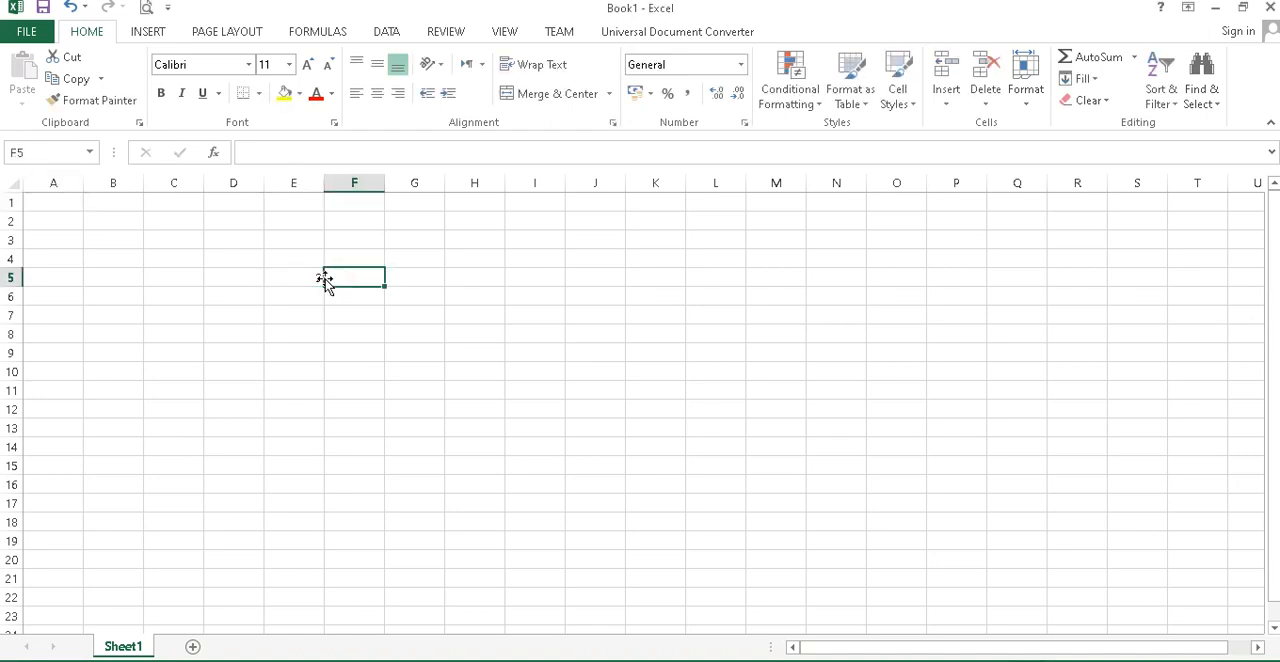
pyautogui.write('3')
pyautogui.press('Tab')
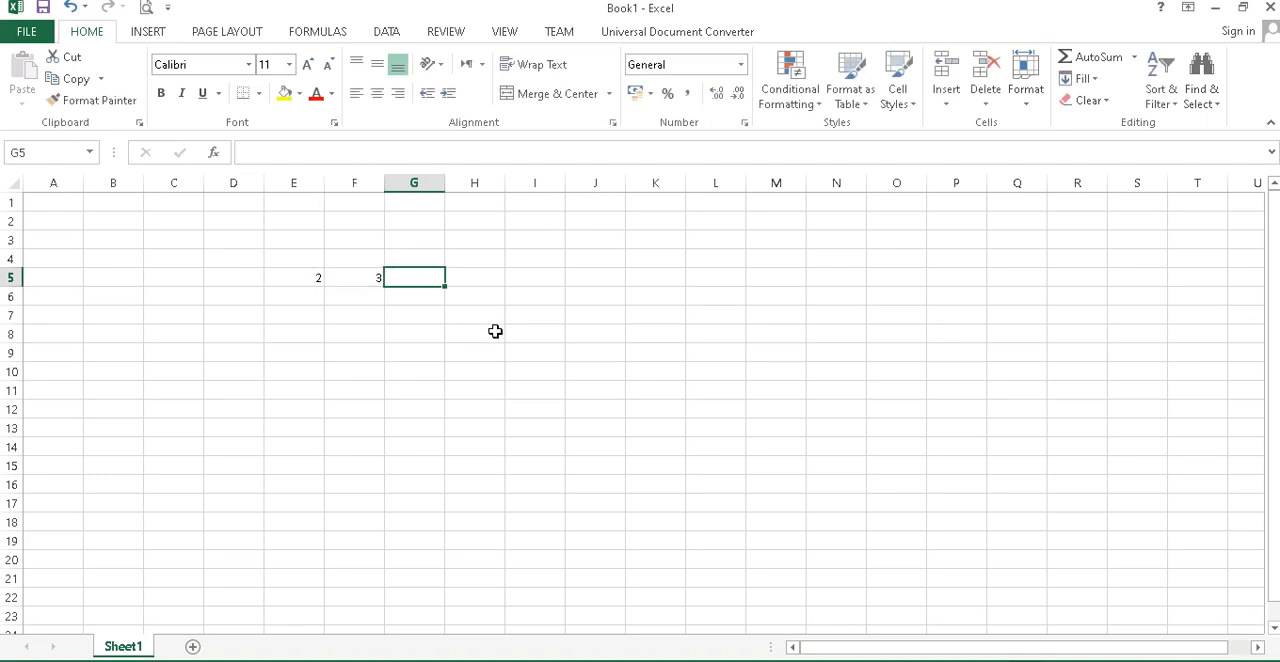
# Enter the formula +E5+F5 in cell G5 to add the two numbers beside it.
pyautogui.moveTo(1172, 661); pyautogui.dragTo(1184, 661)
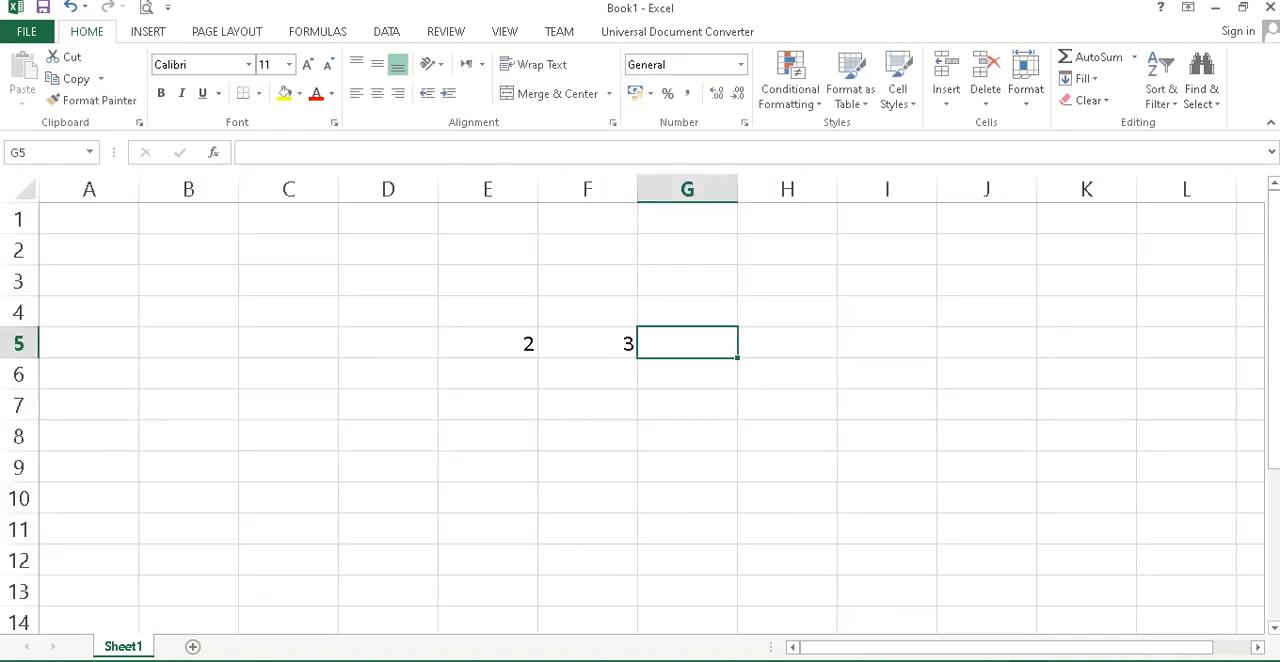
pyautogui.write('+')
pyautogui.press('Left')
pyautogui.press('Left')
pyautogui.write('+')
pyautogui.press('Left')
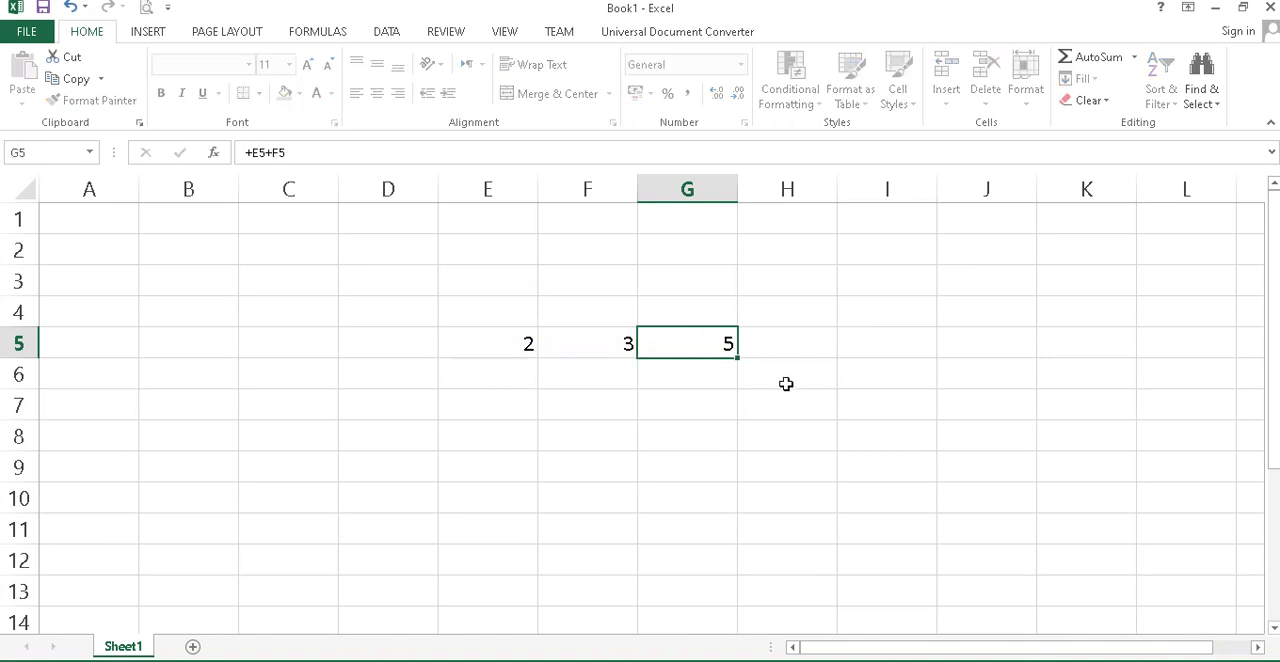
pyautogui.press('Return')
# Change the value in cell E5 to 3 to test the sum formula.
pyautogui.press('Down')
pyautogui.press('Up')
pyautogui.press('Up')
pyautogui.press('Left')
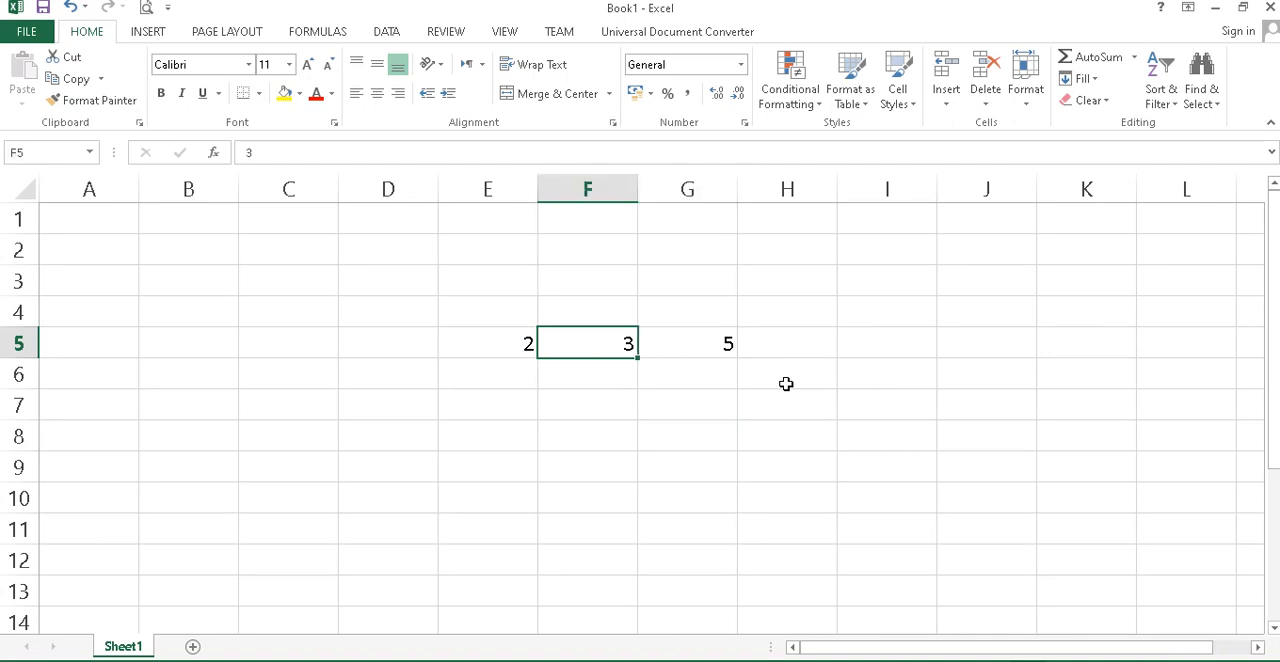
pyautogui.press('Left')
pyautogui.press('F2')
pyautogui.press('BackSpace')
pyautogui.write('3')
pyautogui.press('Return')
pyautogui.press('Up')
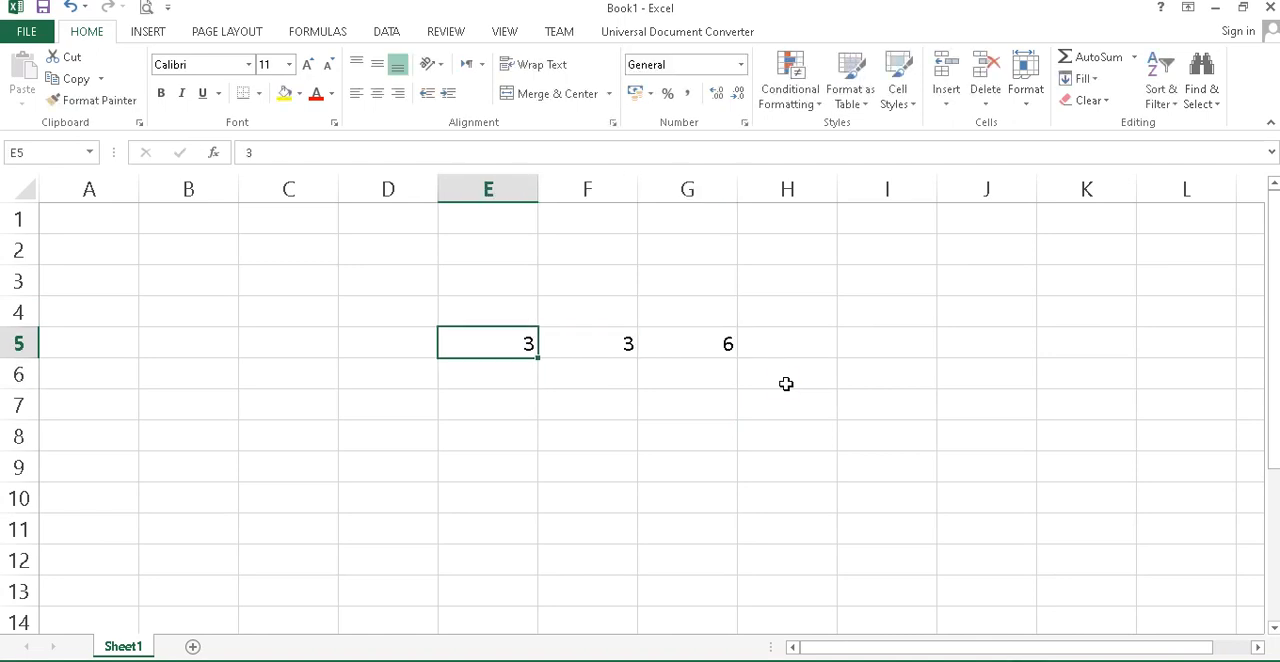
# Set the value in cell E5 to 4 and select the formula cell G5.
pyautogui.write('4')
pyautogui.press('Return')
pyautogui.press('Right')
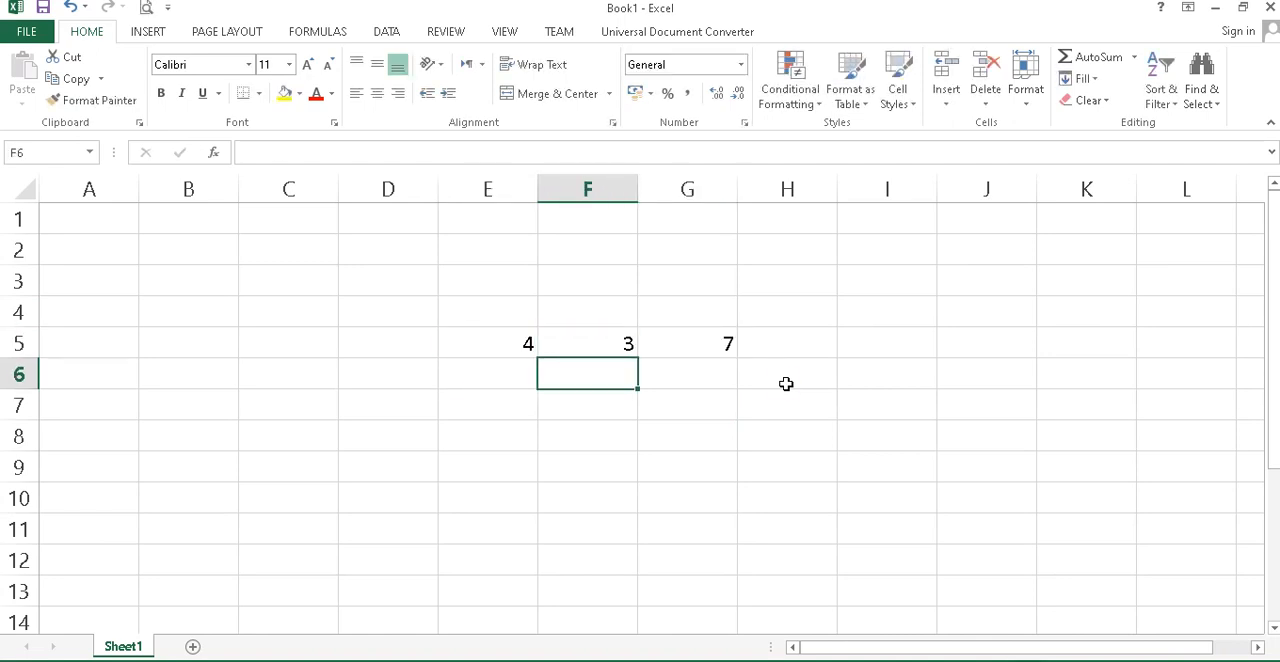
pyautogui.press('Up')
pyautogui.press('Right')
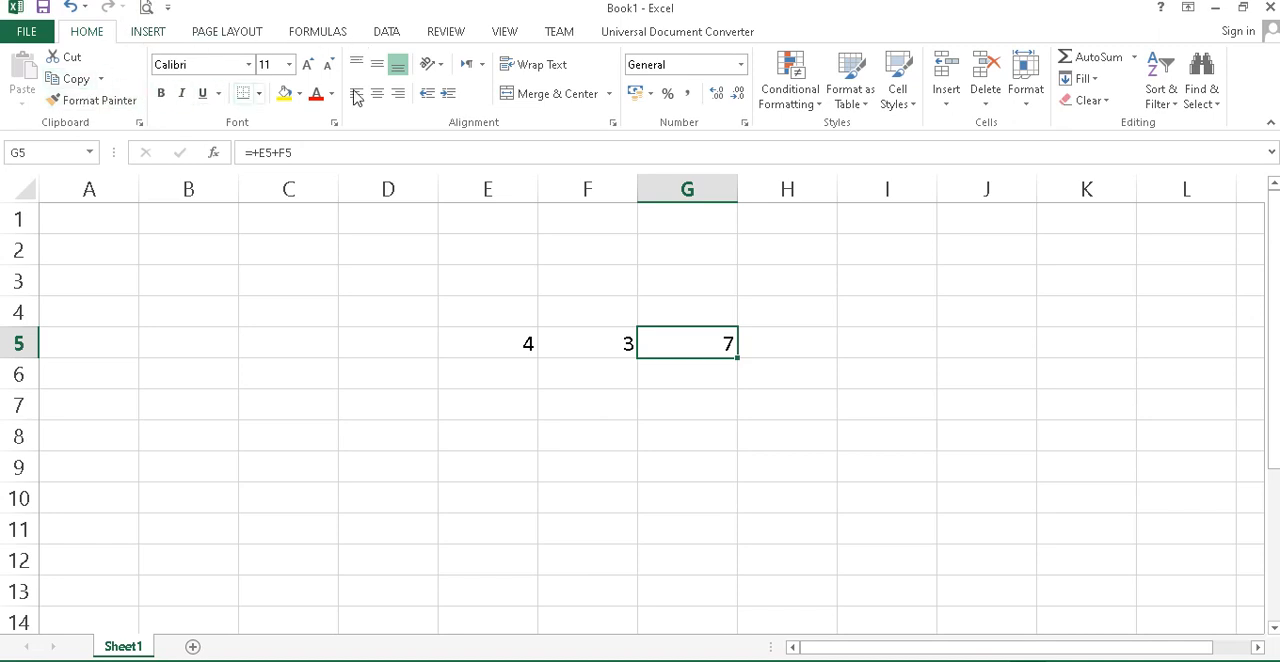
pyautogui.click(170, 36)
pyautogui.click(250, 38)
pyautogui.click(312, 38)
pyautogui.click(386, 34)
pyautogui.click(446, 34)
pyautogui.click(528, 33)
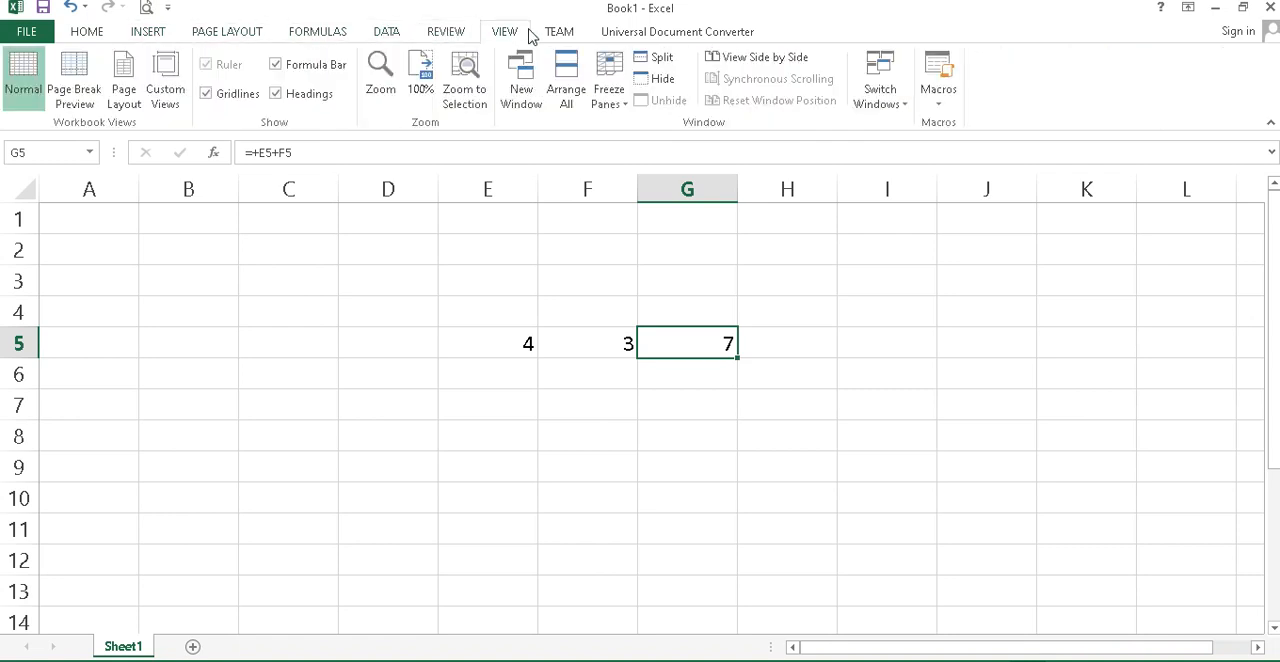
pyautogui.click(80, 35)
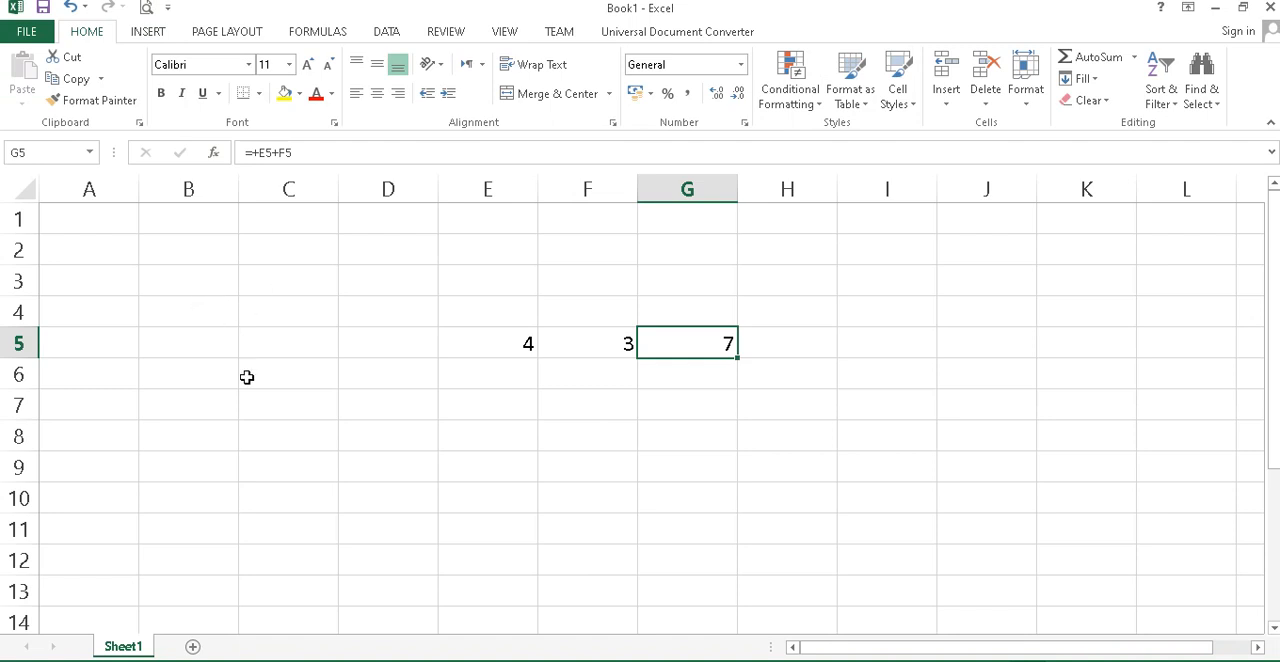
pyautogui.click(91, 219)
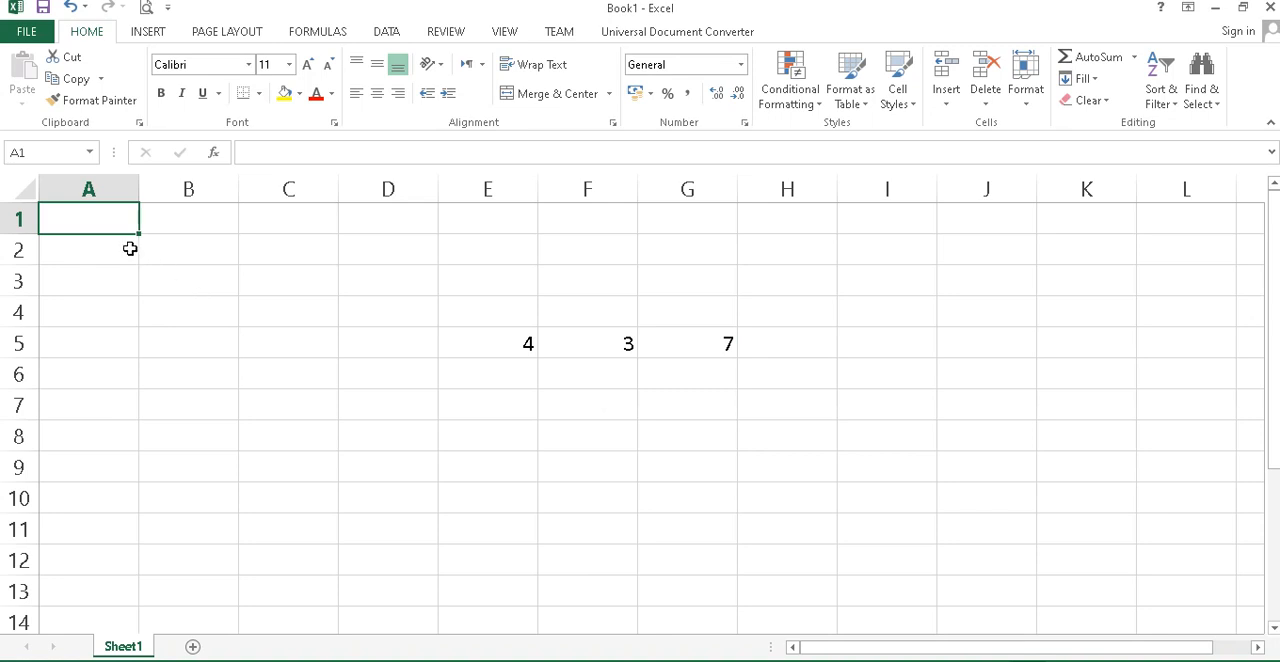
pyautogui.click(178, 226)
pyautogui.click(67, 225)
pyautogui.click(191, 220)
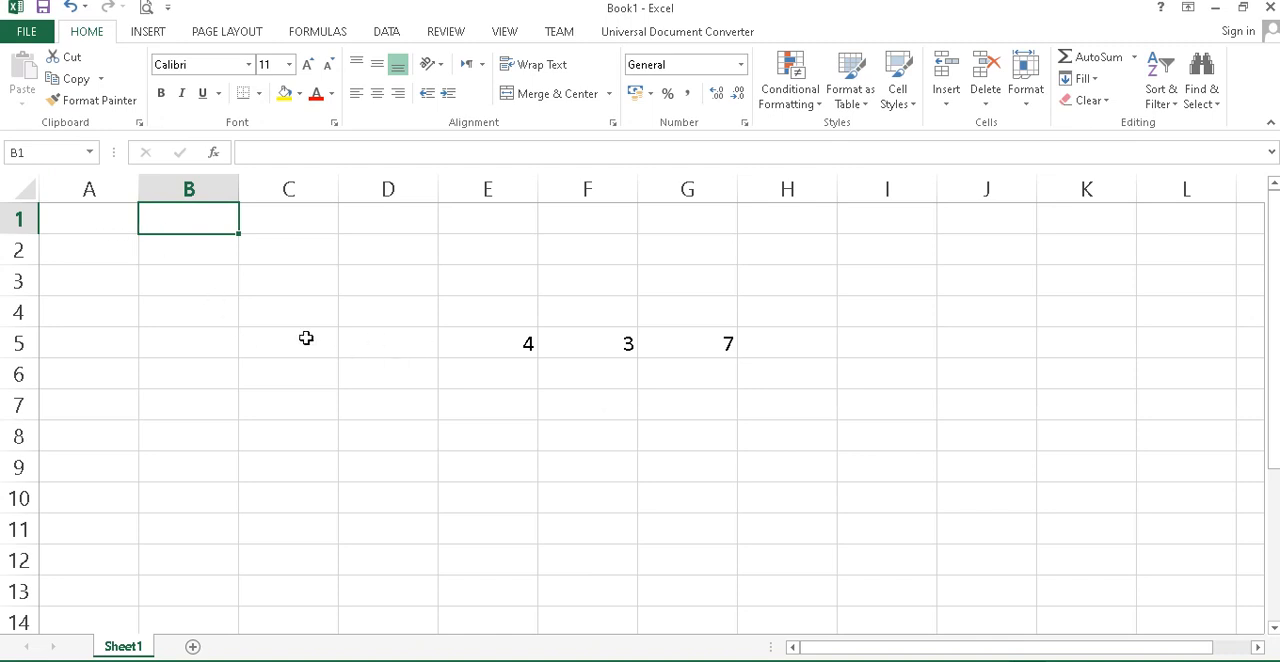
pyautogui.click(274, 338)
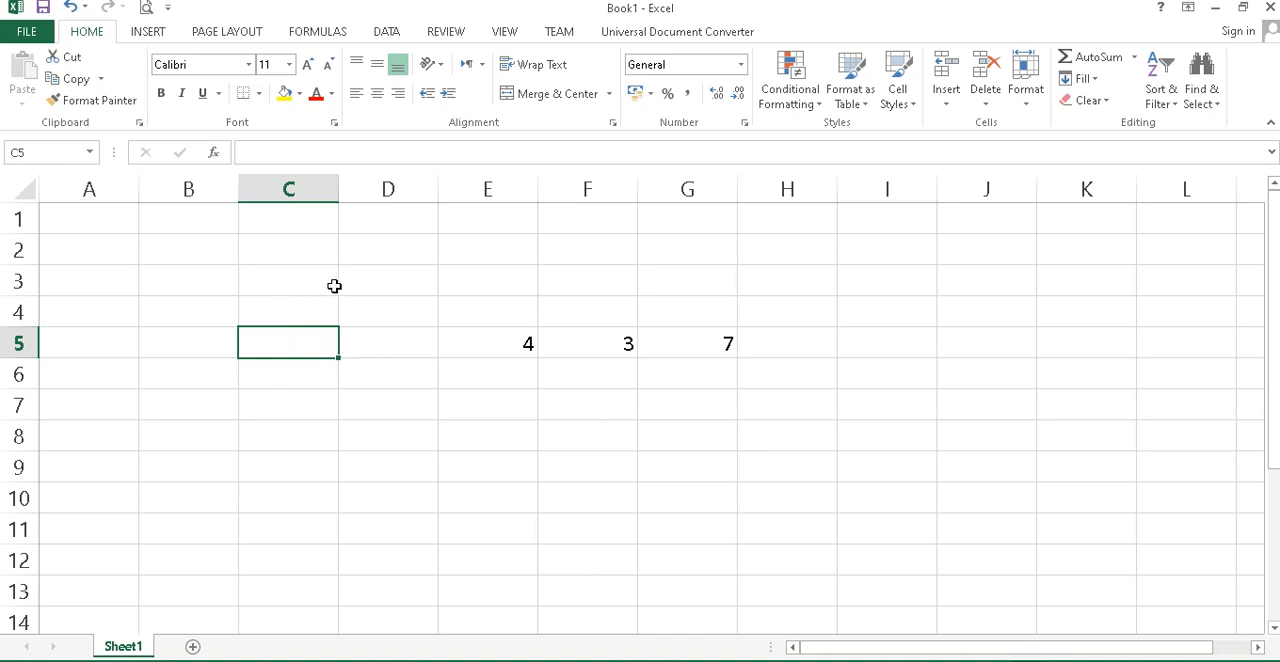
# Apply All Borders to the range C1:F13.
pyautogui.moveTo(265, 222); pyautogui.dragTo(550, 585)
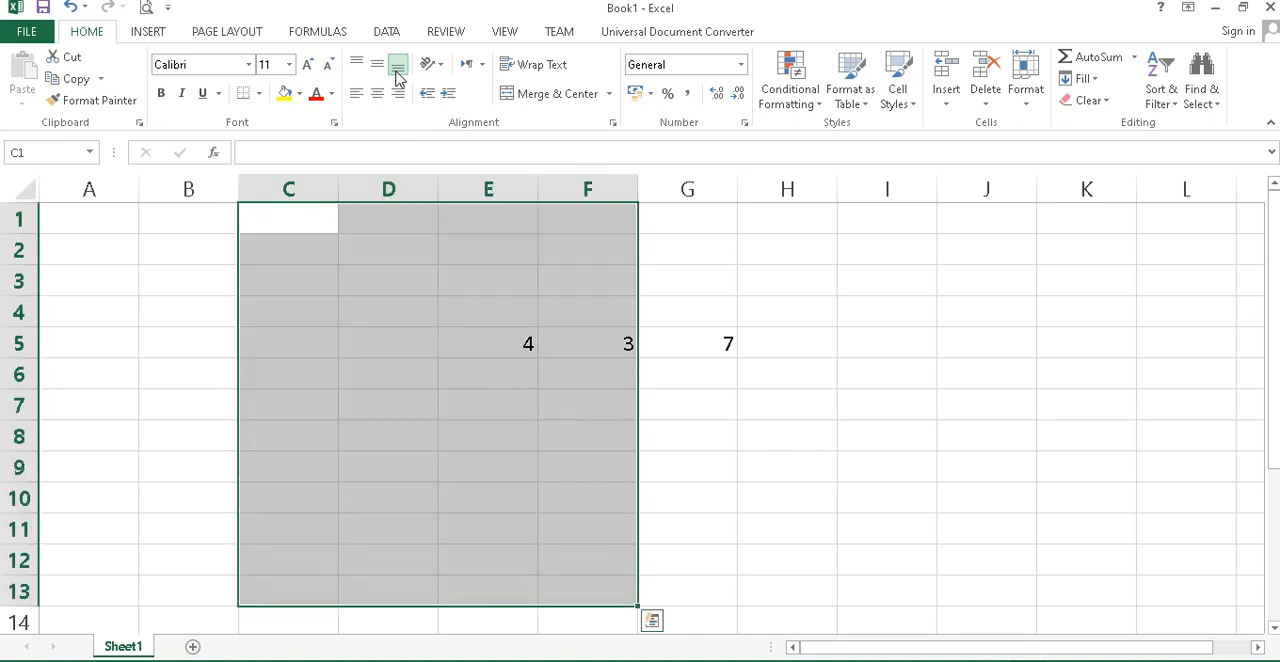
pyautogui.click(259, 93)
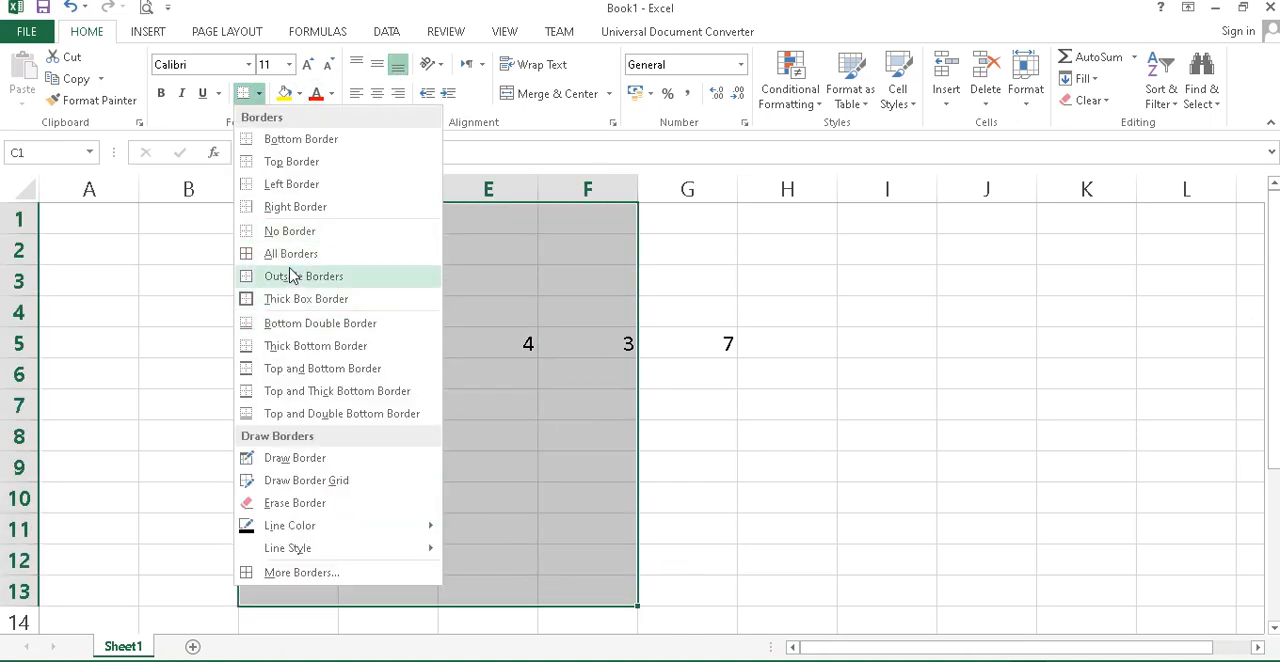
pyautogui.click(290, 253)
pyautogui.click(772, 404)
pyautogui.click(284, 252)
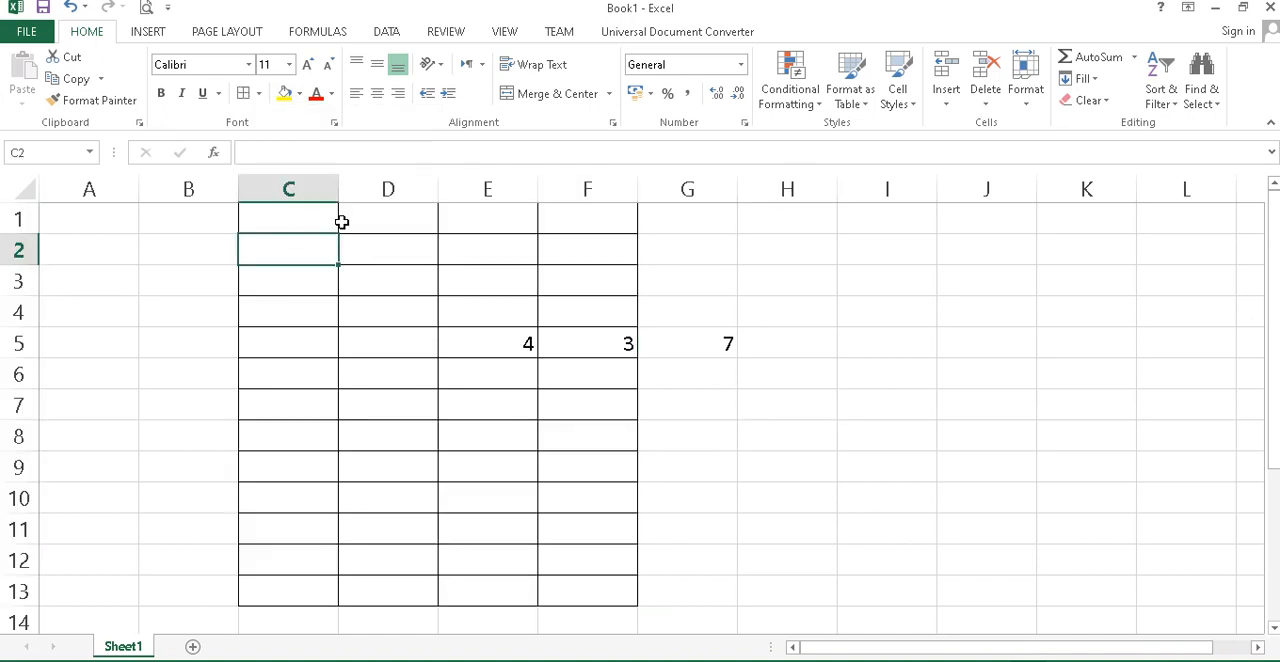
# Enter the column headings NO, Nama and Usia in cells C1, D1 and E1.
pyautogui.click(322, 222)
pyautogui.write('NO')
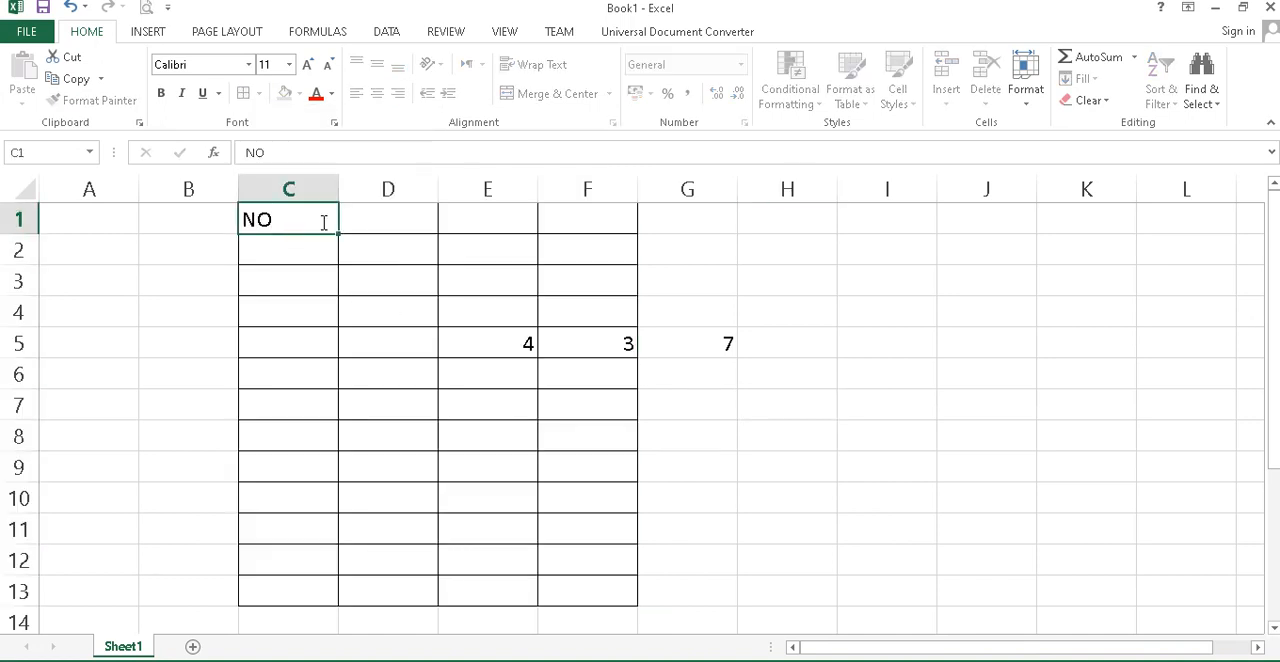
pyautogui.press('Tab')
pyautogui.write('Nama')
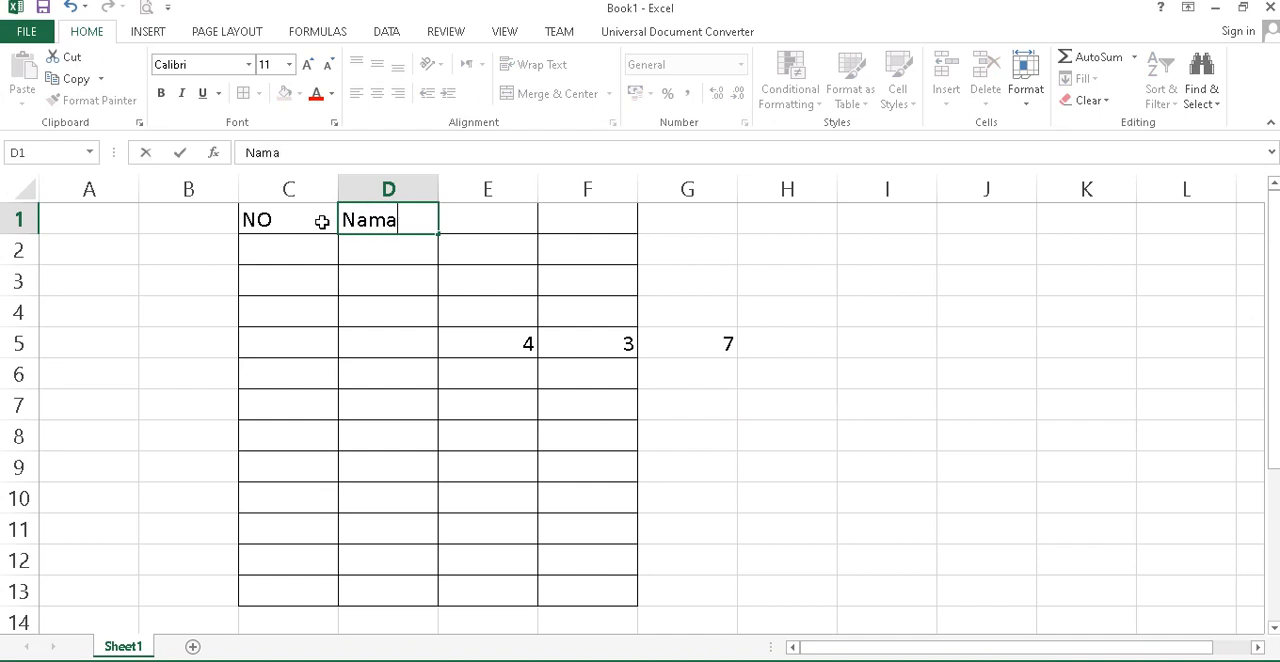
pyautogui.press('Tab')
pyautogui.write('Usia')
pyautogui.press('Tab')
pyautogui.press('Left')
pyautogui.press('Left')
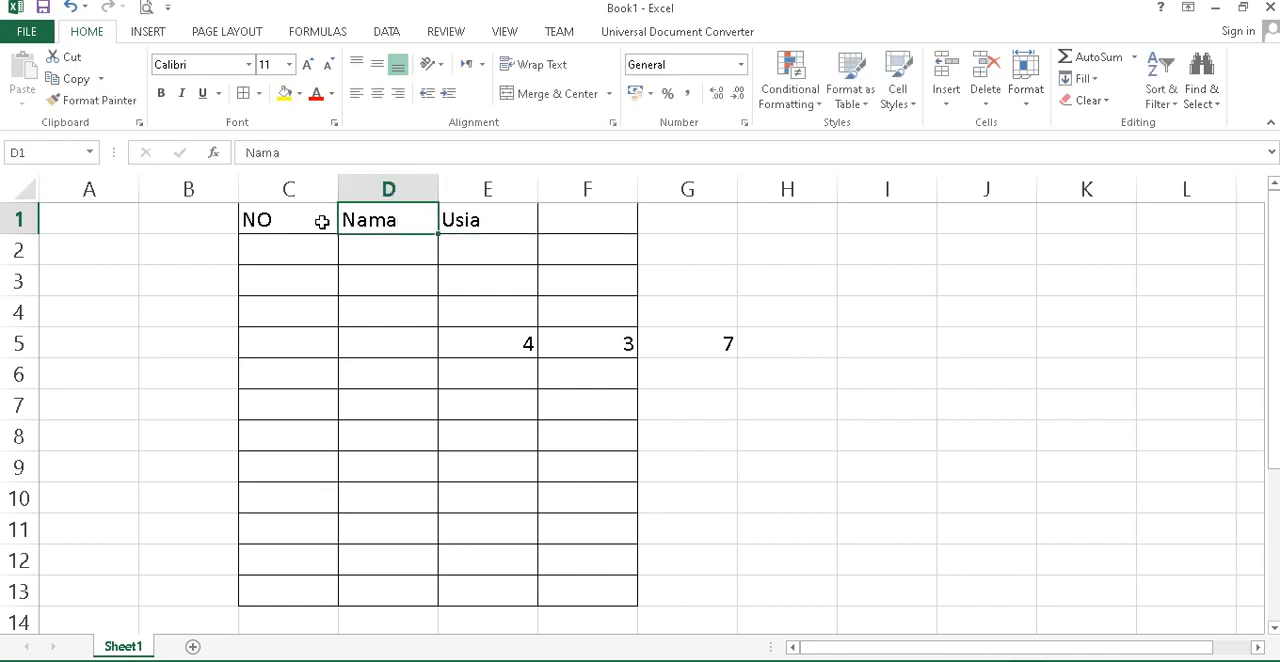
# Centre the heading cells C1:F1 horizontally and vertically and make them bold.
pyautogui.moveTo(290, 215); pyautogui.dragTo(560, 216)
pyautogui.click(377, 93)
pyautogui.click(377, 64)
pyautogui.click(160, 93)
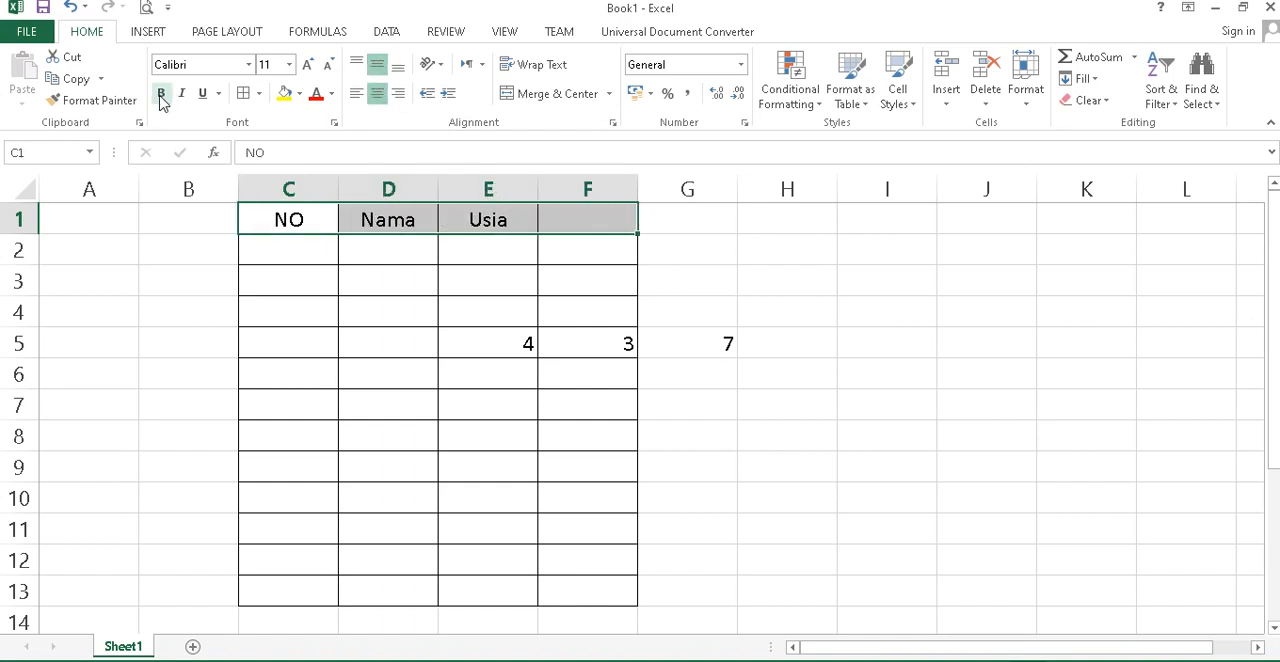
pyautogui.click(416, 318)
# Enter the first row numbers, 1 in cell C2 and 2 in cell C3.
pyautogui.click(306, 252)
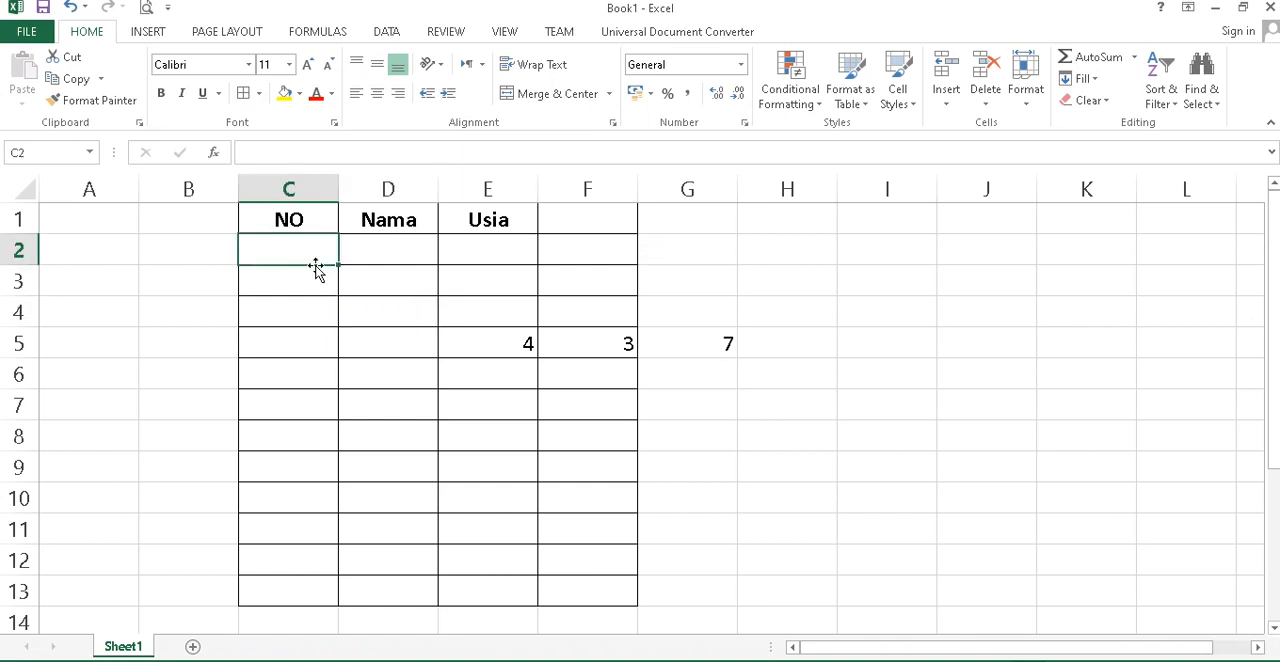
pyautogui.write('1')
pyautogui.click(315, 288)
pyautogui.write('2')
pyautogui.click(315, 288)
pyautogui.press('Up')
# Centre the numbers in C2:C3 and extend the series down to C13.
pyautogui.moveTo(317, 249); pyautogui.dragTo(320, 268)
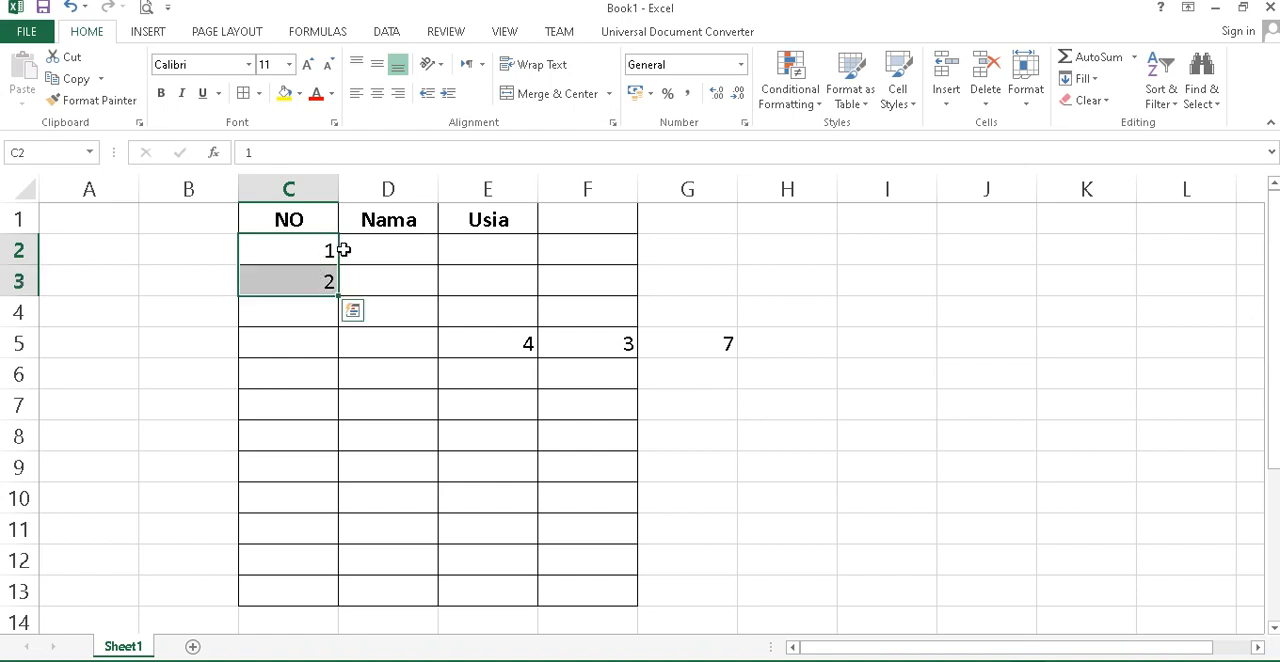
pyautogui.click(378, 92)
pyautogui.moveTo(338, 296); pyautogui.dragTo(383, 604)
pyautogui.click(700, 472)
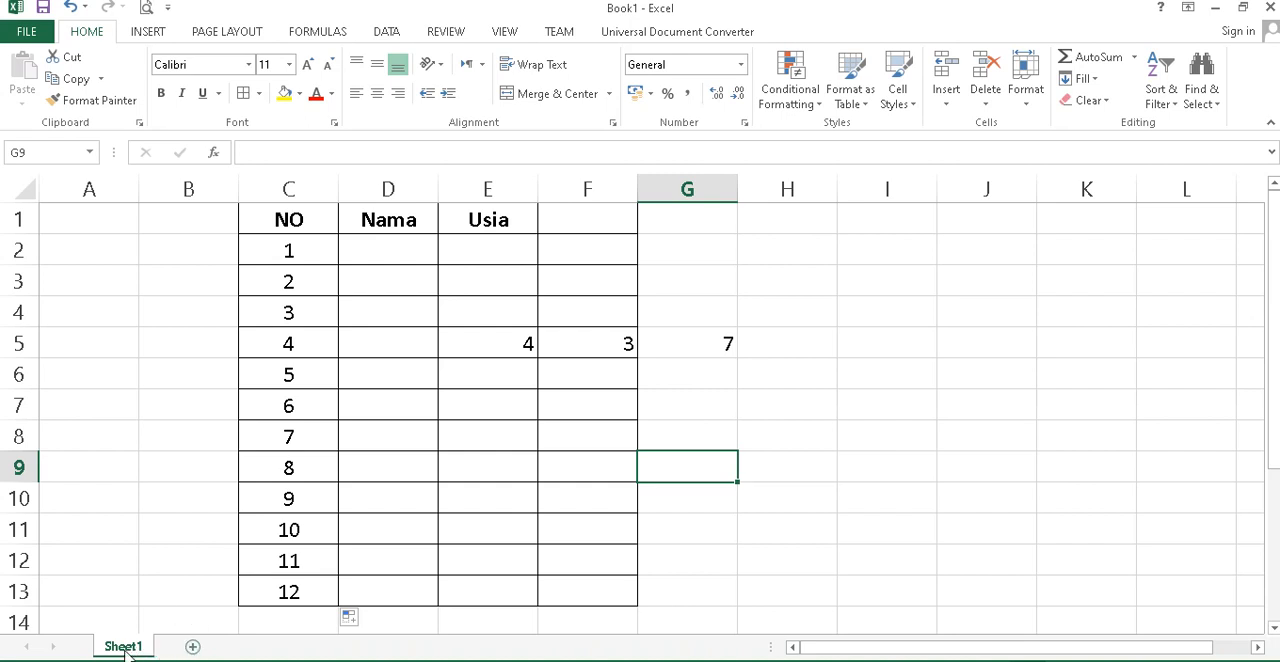
# Add two new worksheets to the workbook and return to Sheet1.
pyautogui.click(193, 648)
pyautogui.click(256, 648)
pyautogui.click(130, 647)
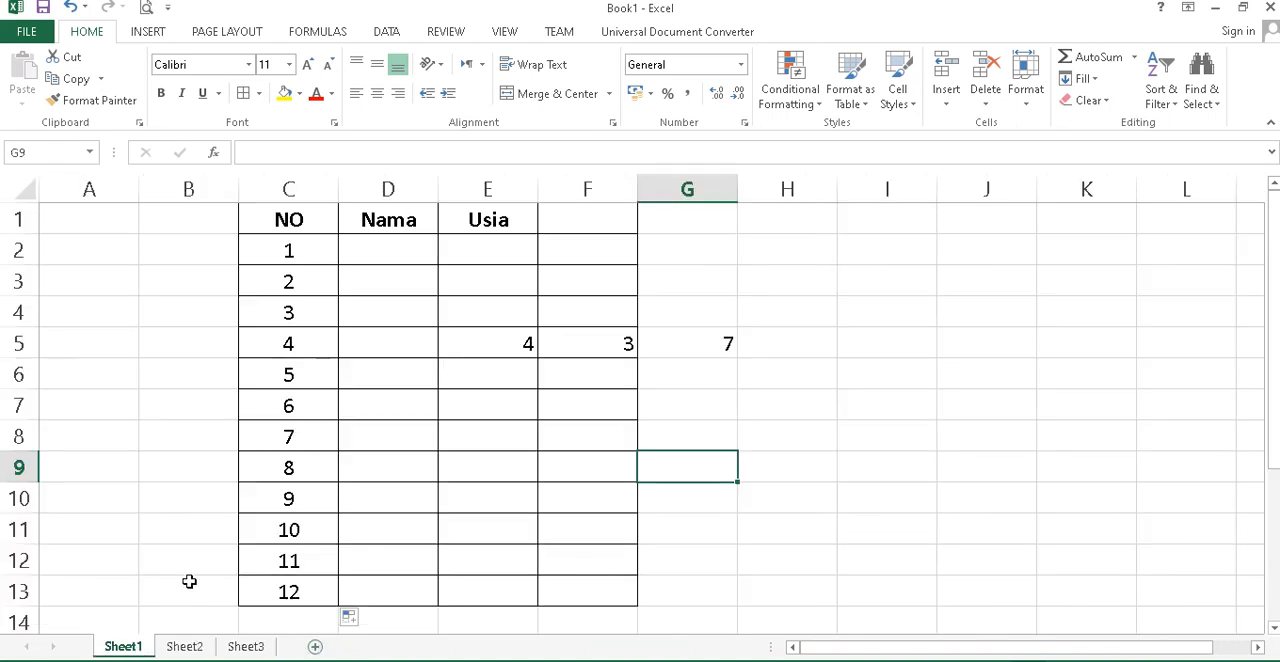
pyautogui.click(479, 506)
pyautogui.click(584, 405)
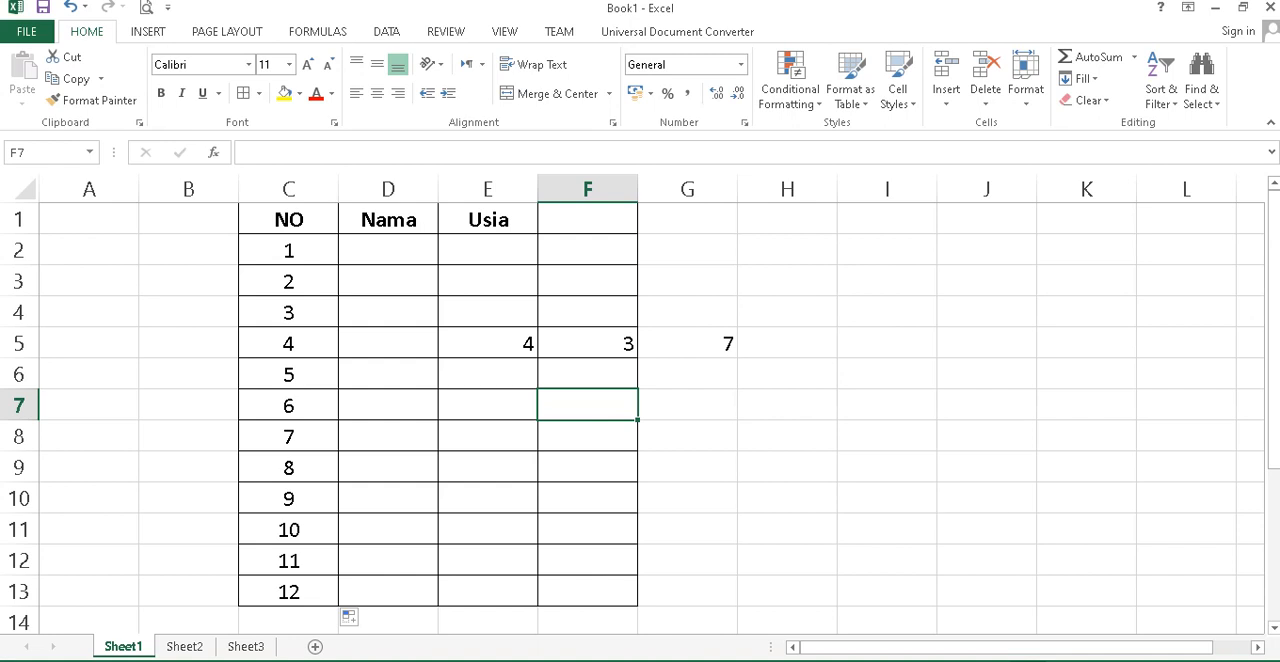
# Switch to Sheet2 and fill cell C3 with yellow.
pyautogui.hotkey('ctrl', 'pagedown')
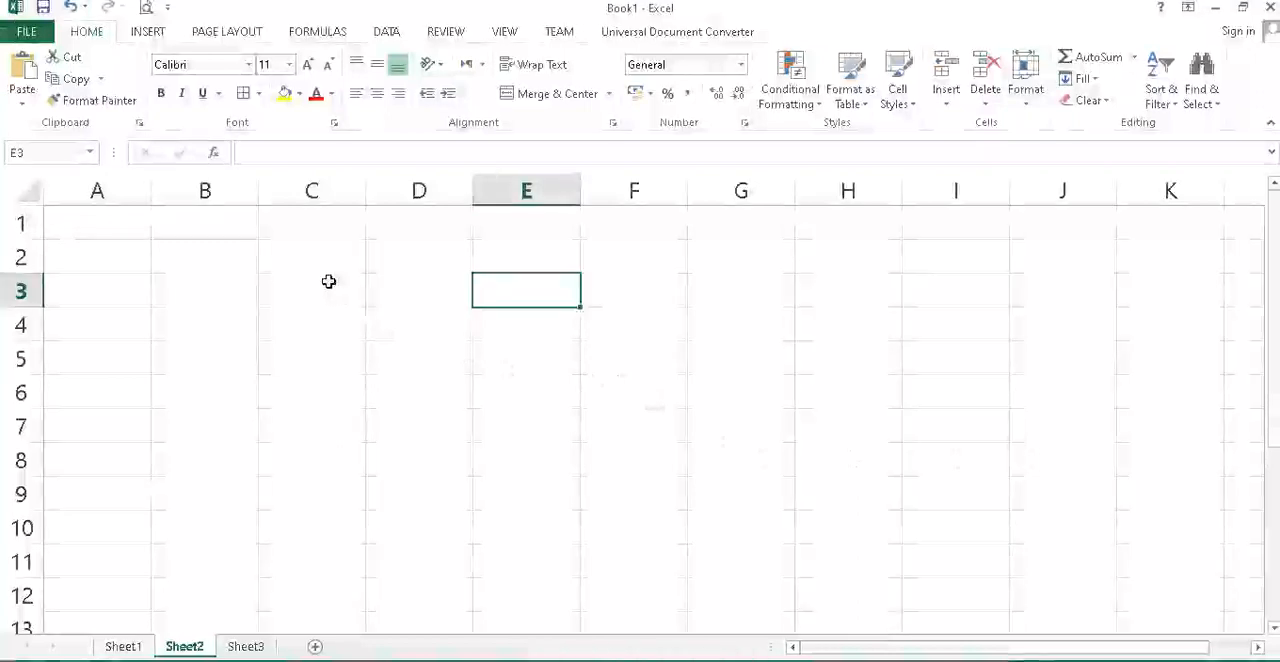
pyautogui.press('Left')
pyautogui.press('Left')
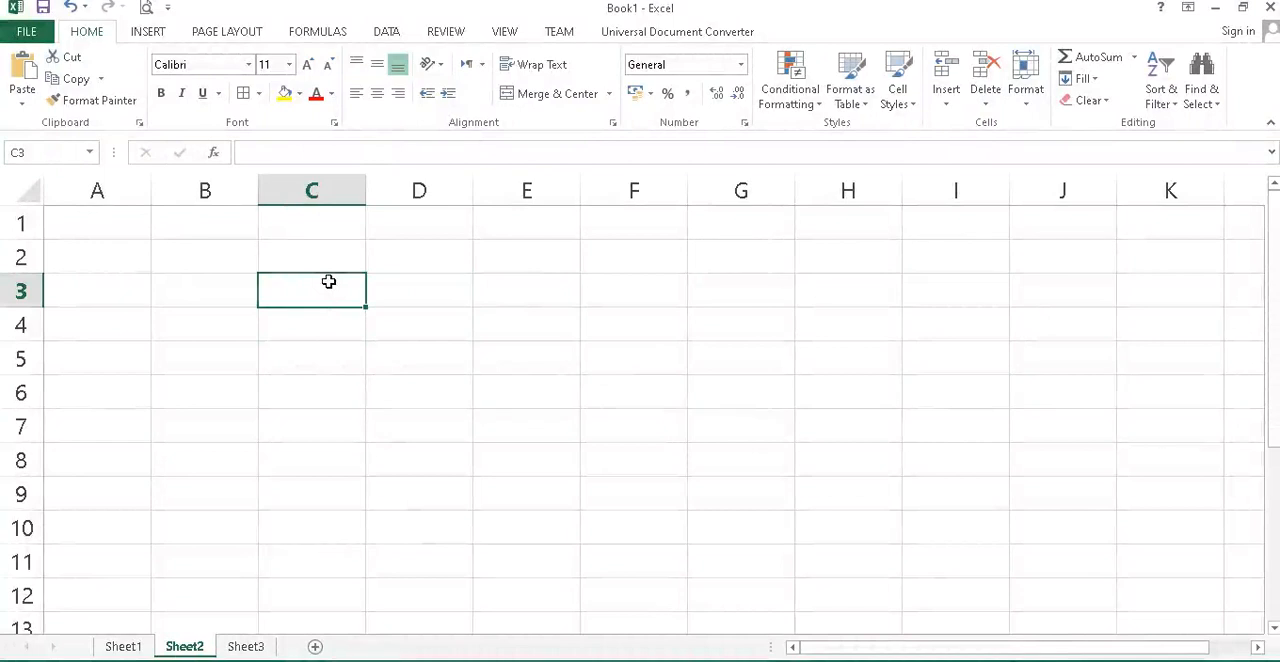
pyautogui.click(287, 96)
# Fill cell D3 with the standard light green and cell E3 with the theme blue.
pyautogui.click(420, 292)
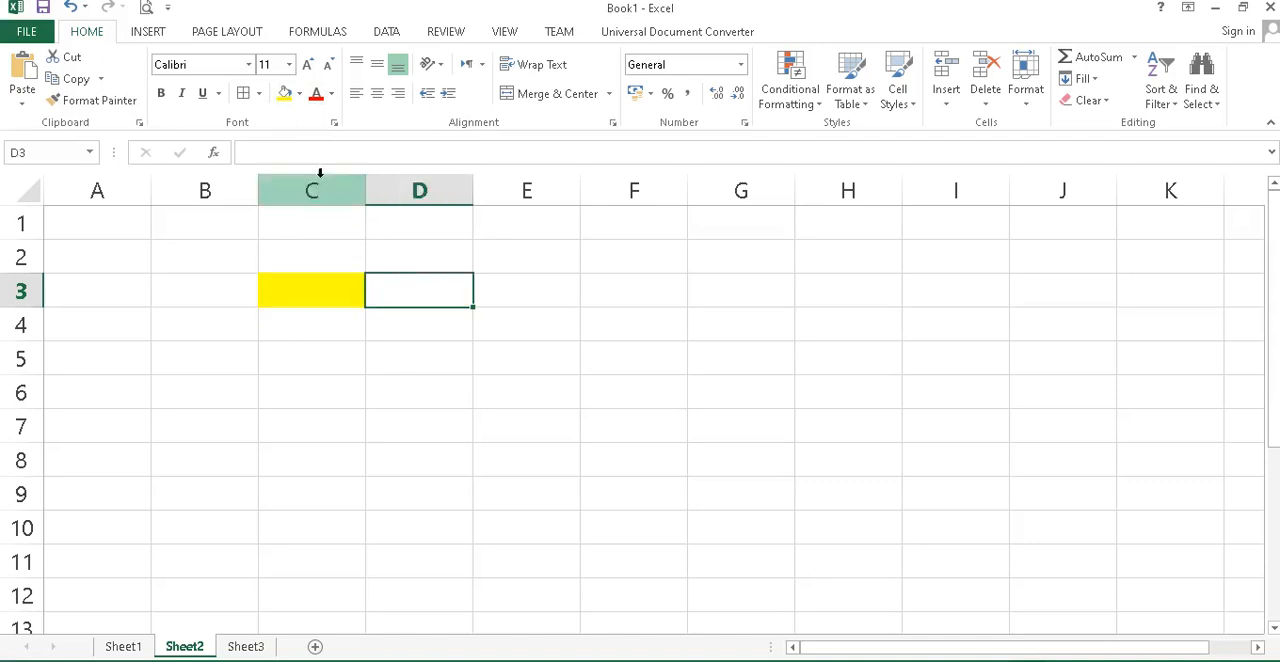
pyautogui.click(298, 94)
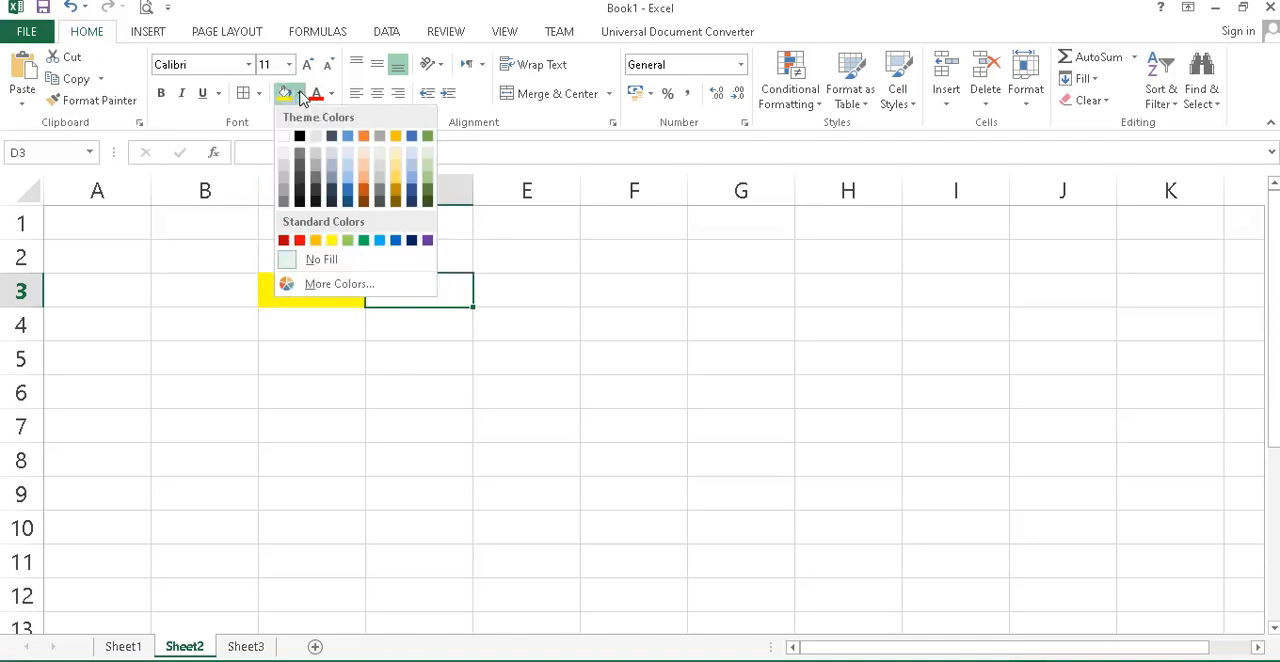
pyautogui.click(347, 240)
pyautogui.click(509, 294)
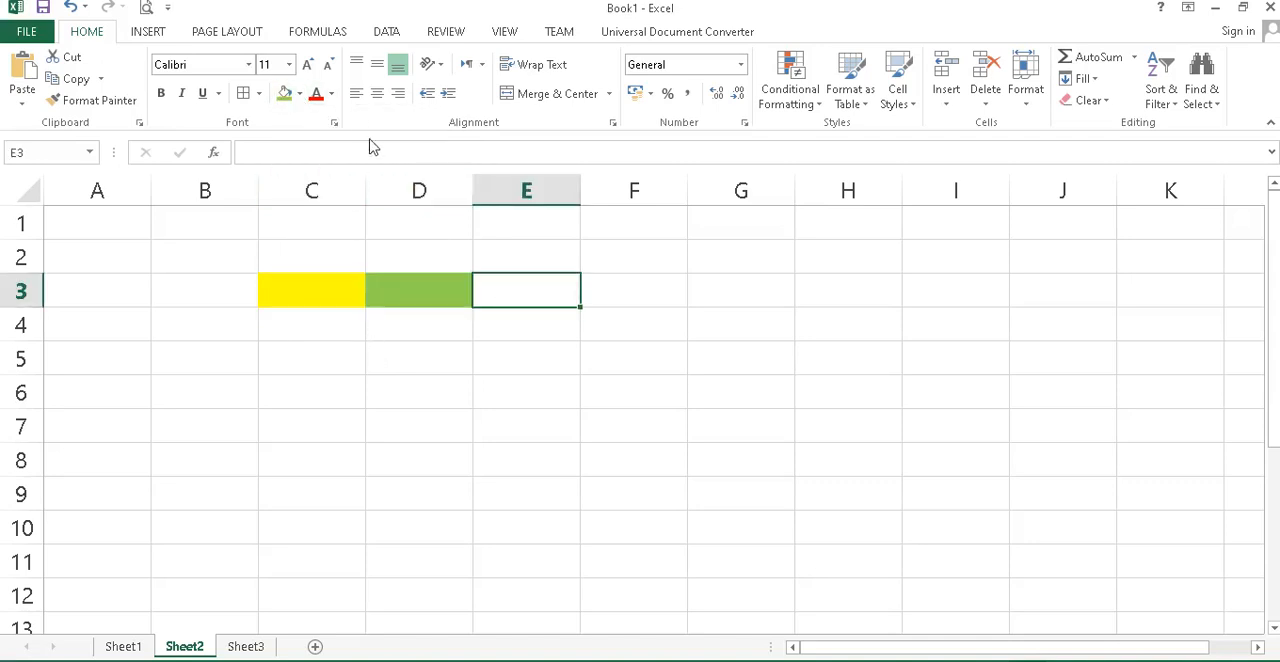
pyautogui.click(299, 94)
pyautogui.click(347, 137)
pyautogui.click(322, 294)
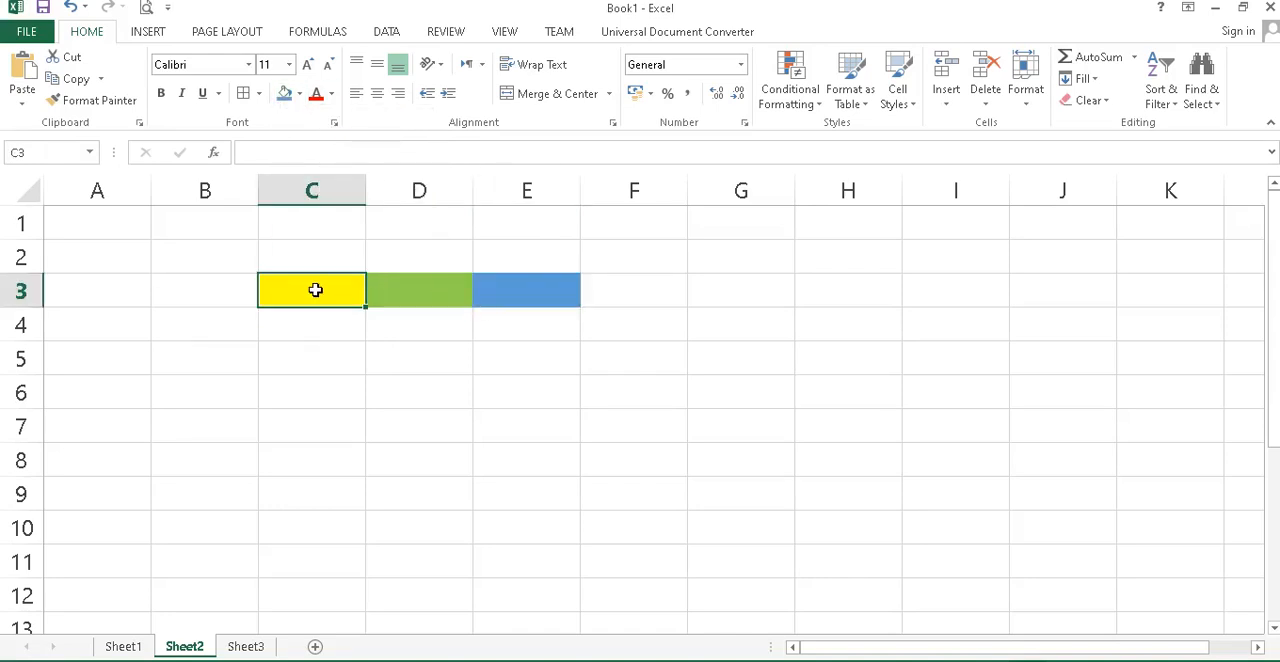
pyautogui.click(316, 254)
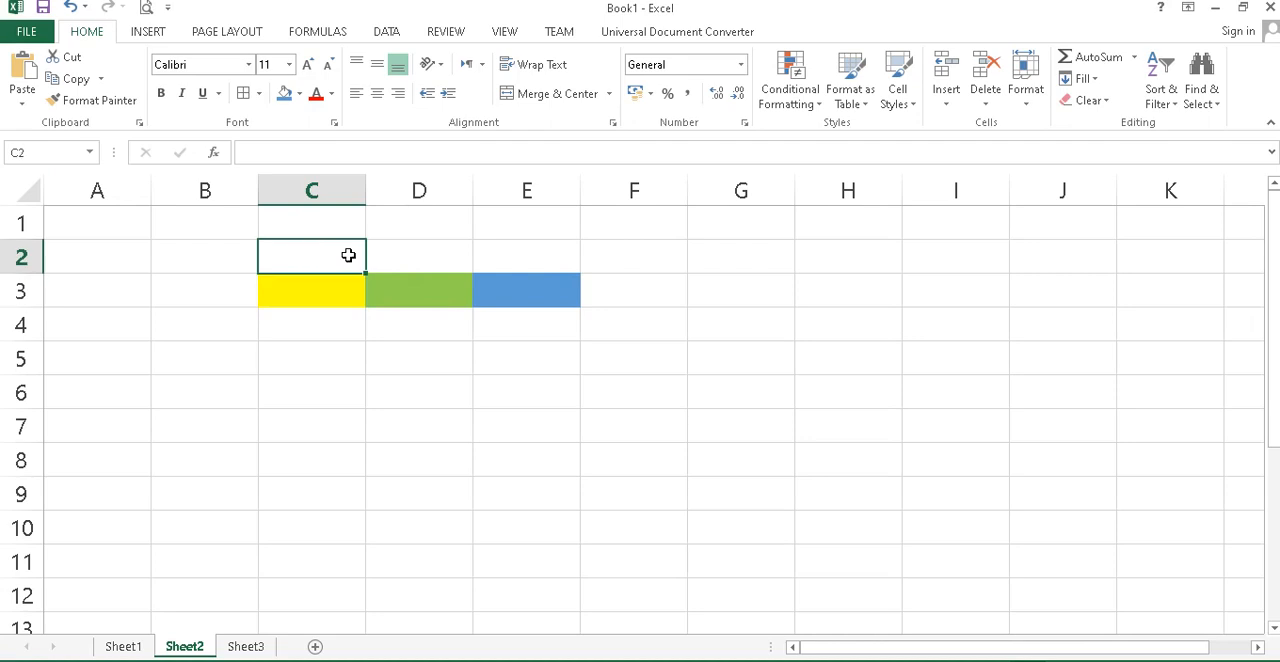
pyautogui.click(344, 288)
pyautogui.click(408, 288)
pyautogui.click(526, 292)
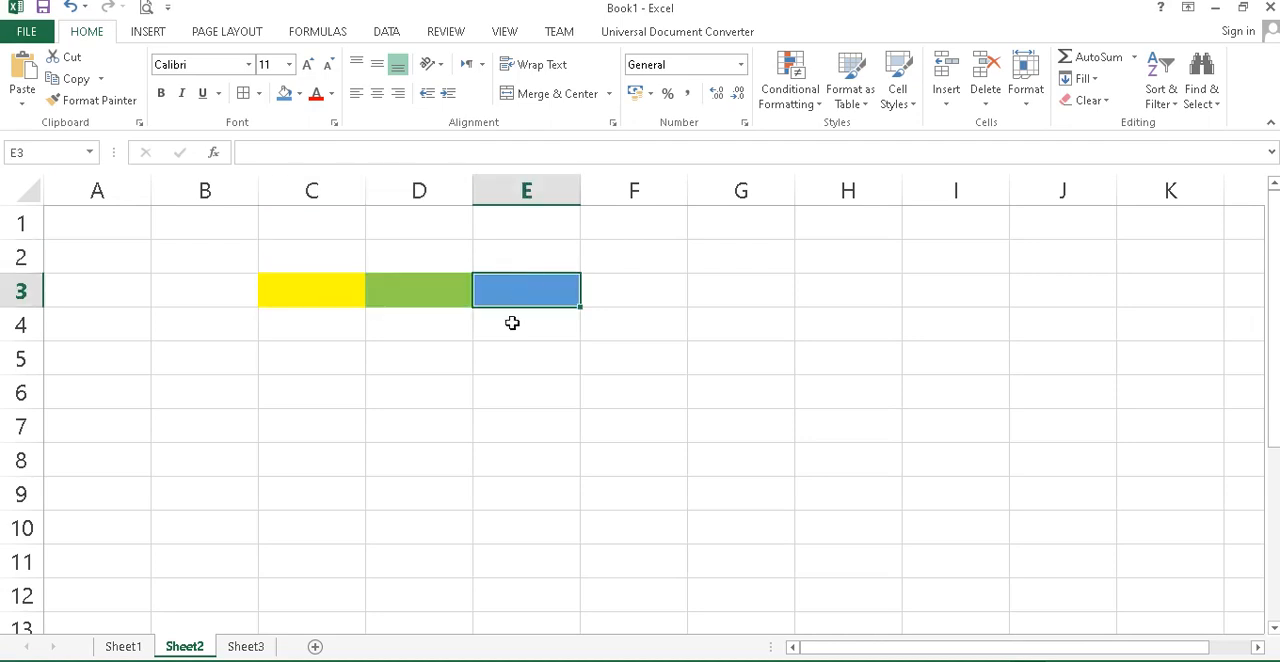
pyautogui.click(316, 298)
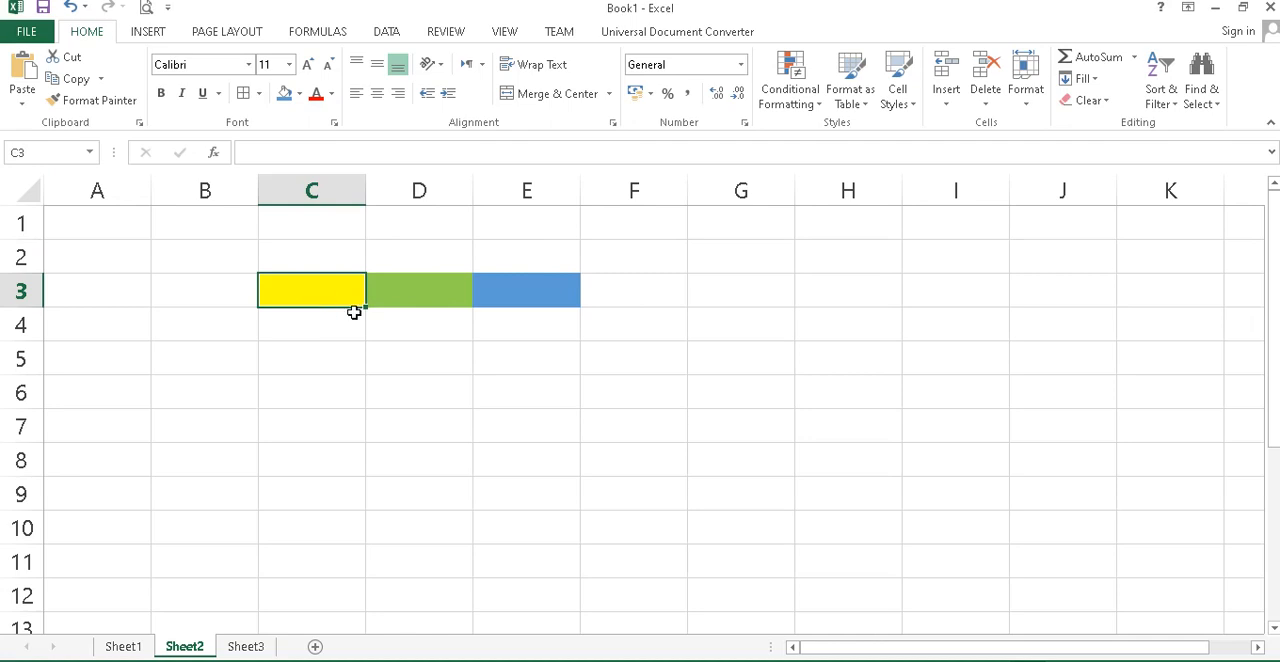
# Enter 2 in C3 and centre the contents of C3:E3 horizontally.
pyautogui.write('2')
pyautogui.click(343, 350)
pyautogui.click(312, 292)
pyautogui.moveTo(312, 291); pyautogui.dragTo(413, 290)
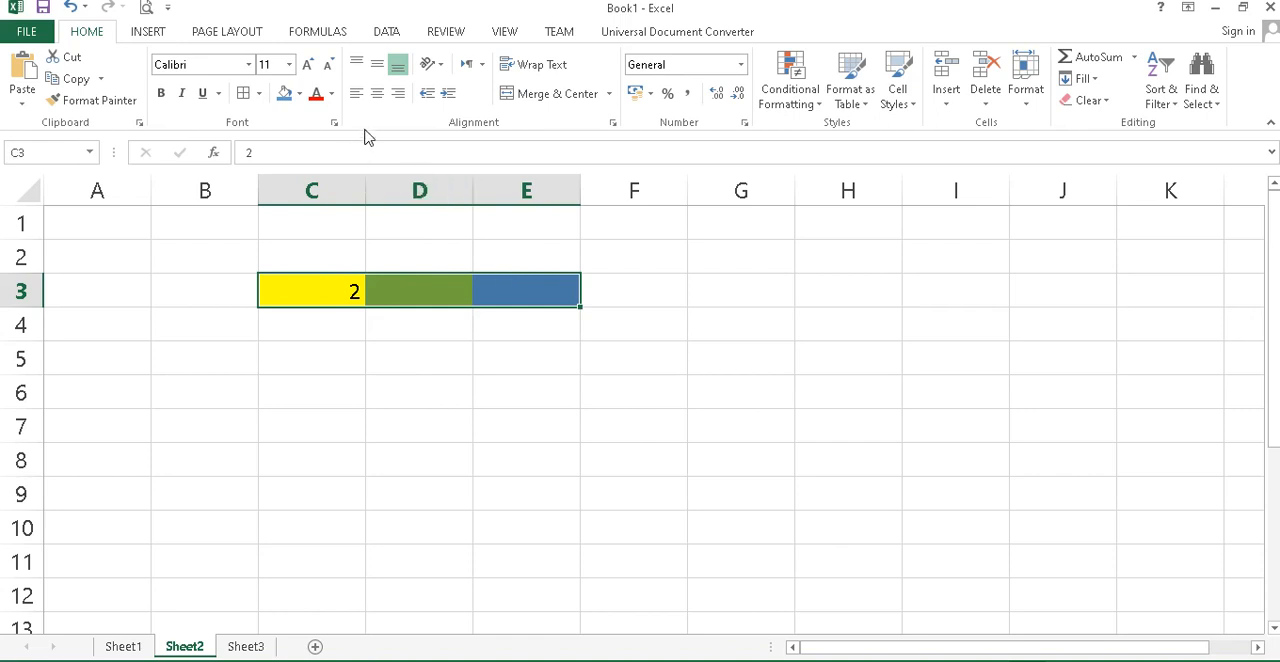
pyautogui.click(377, 93)
# Enter 4 in D3 and the addition formula +C3+D3 in E3.
pyautogui.click(388, 290)
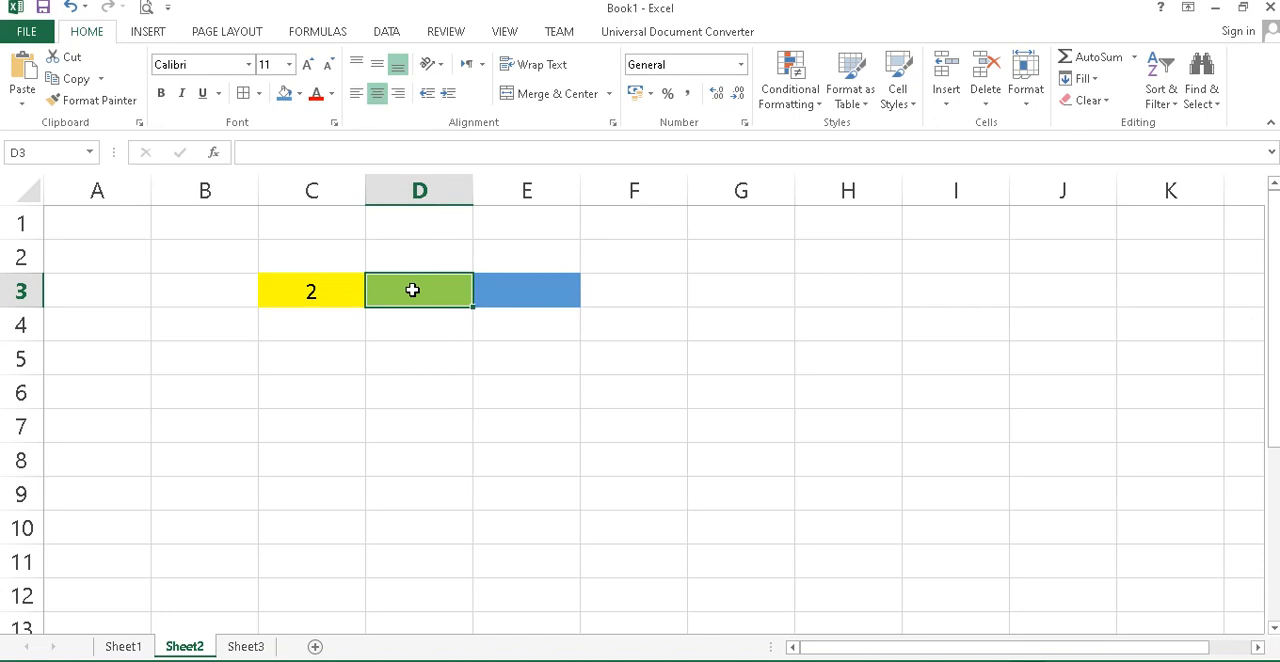
pyautogui.write('4')
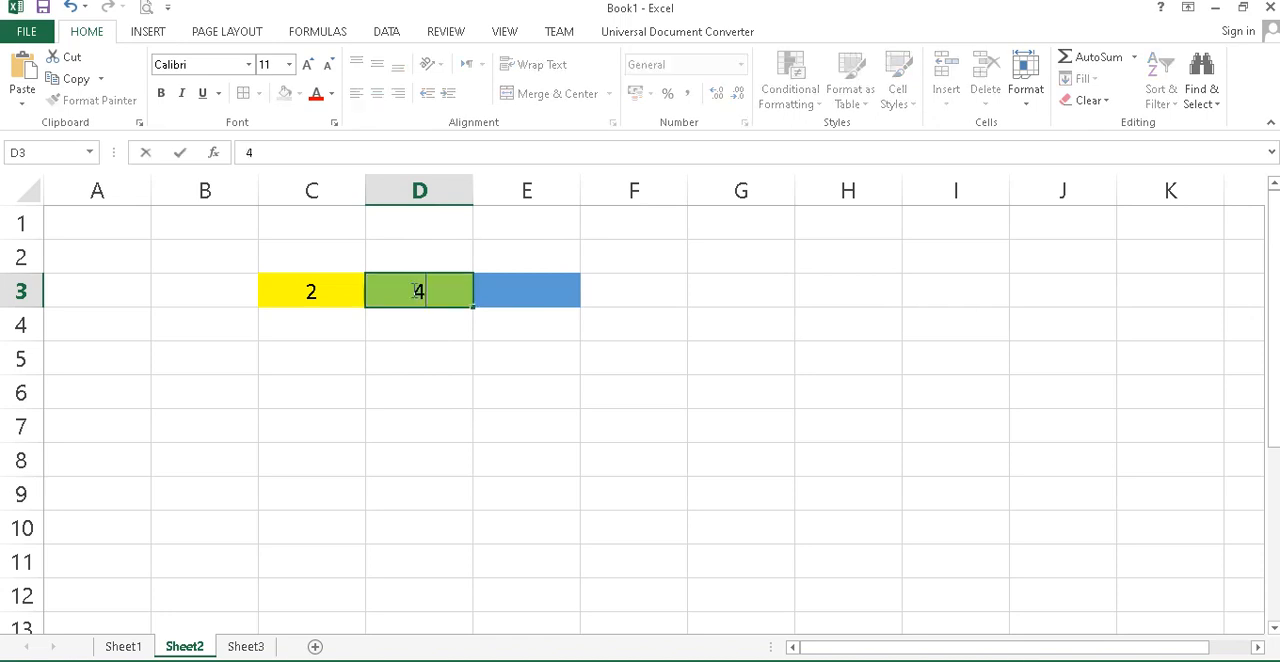
pyautogui.click(511, 296)
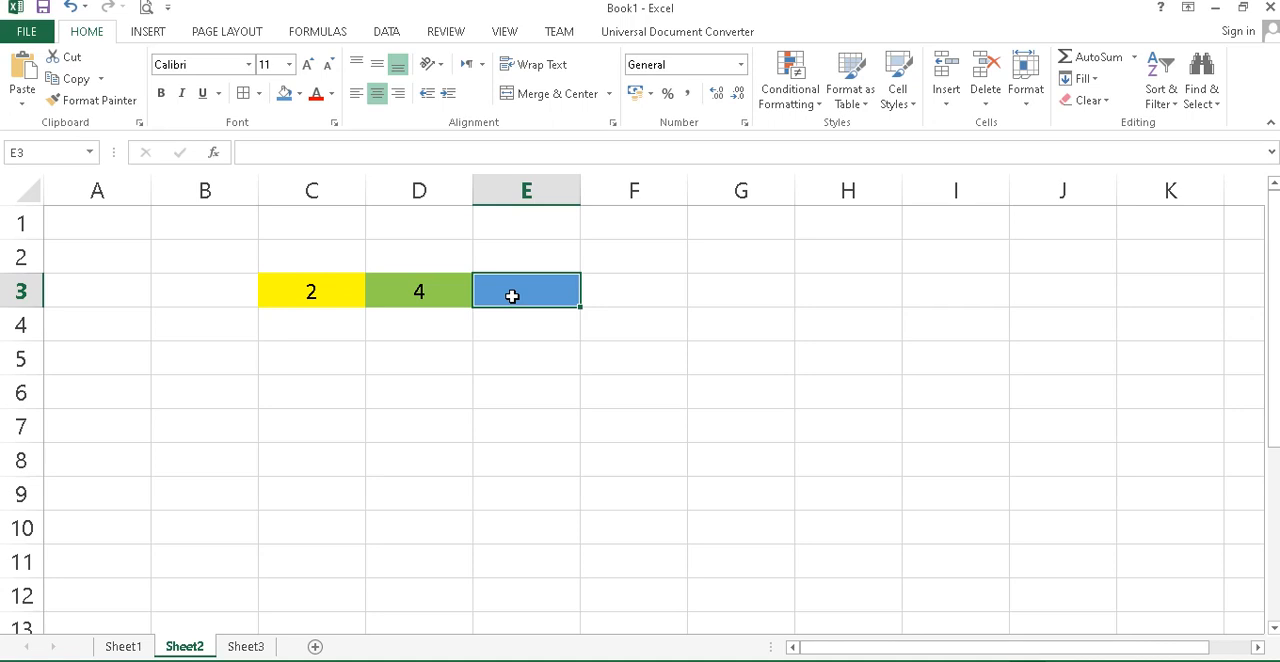
pyautogui.write('+')
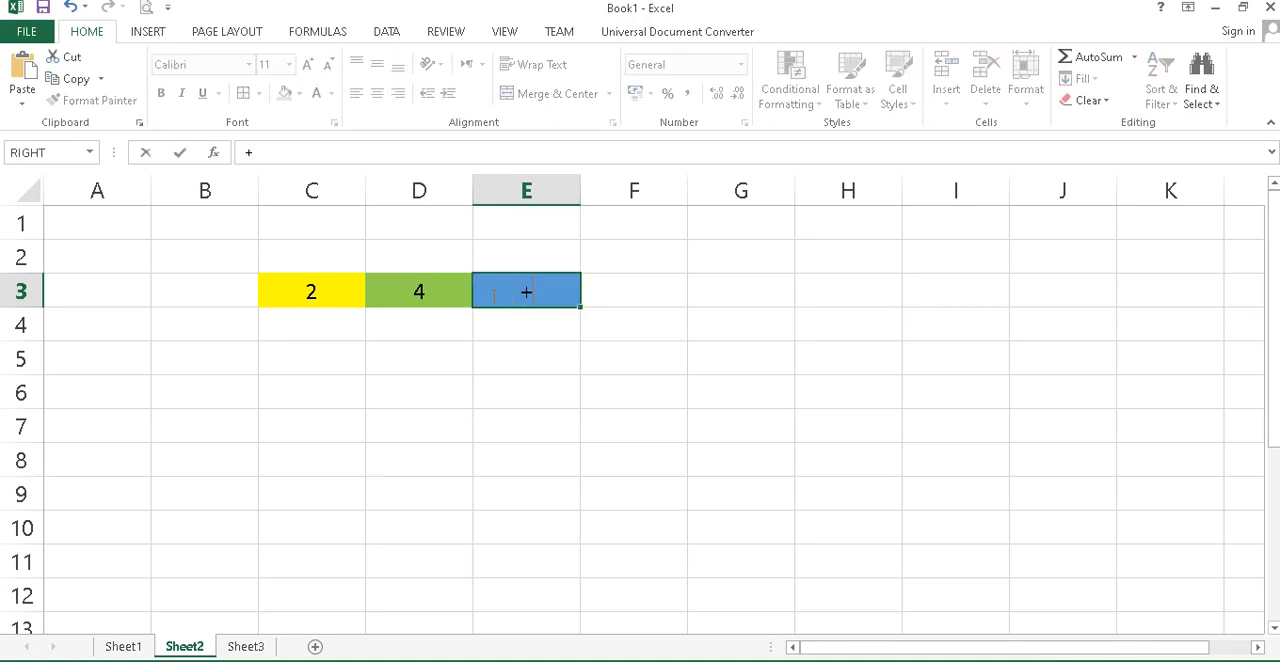
pyautogui.click(316, 292)
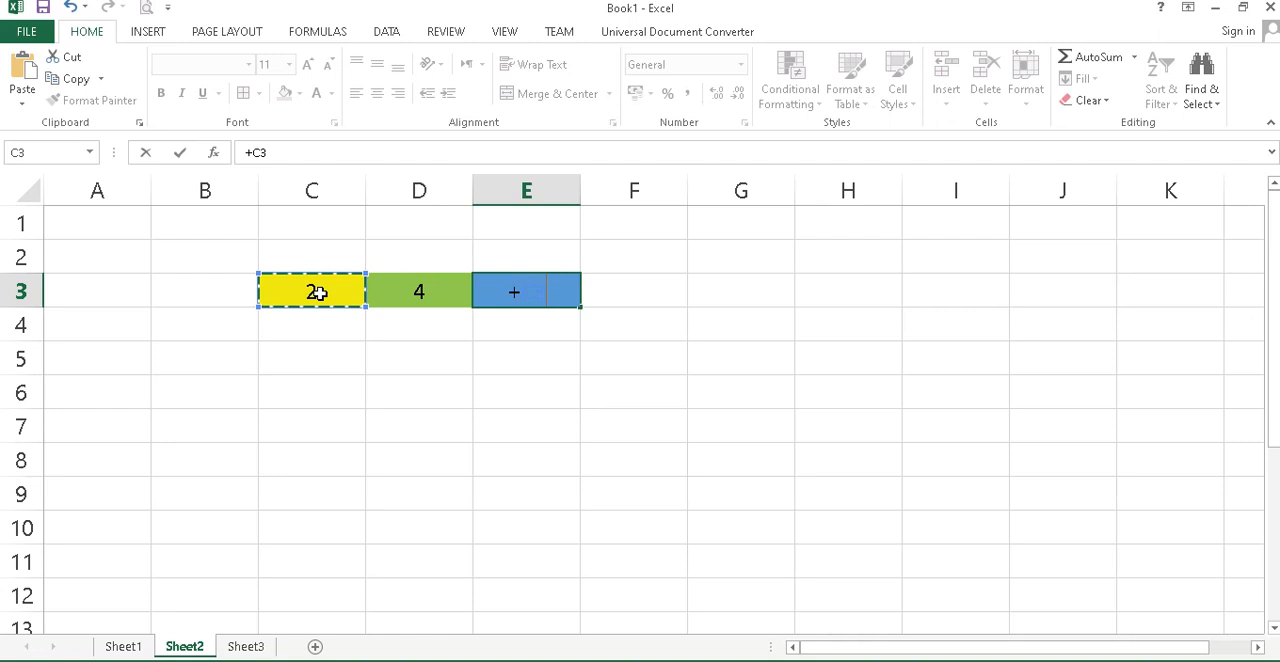
pyautogui.write('+')
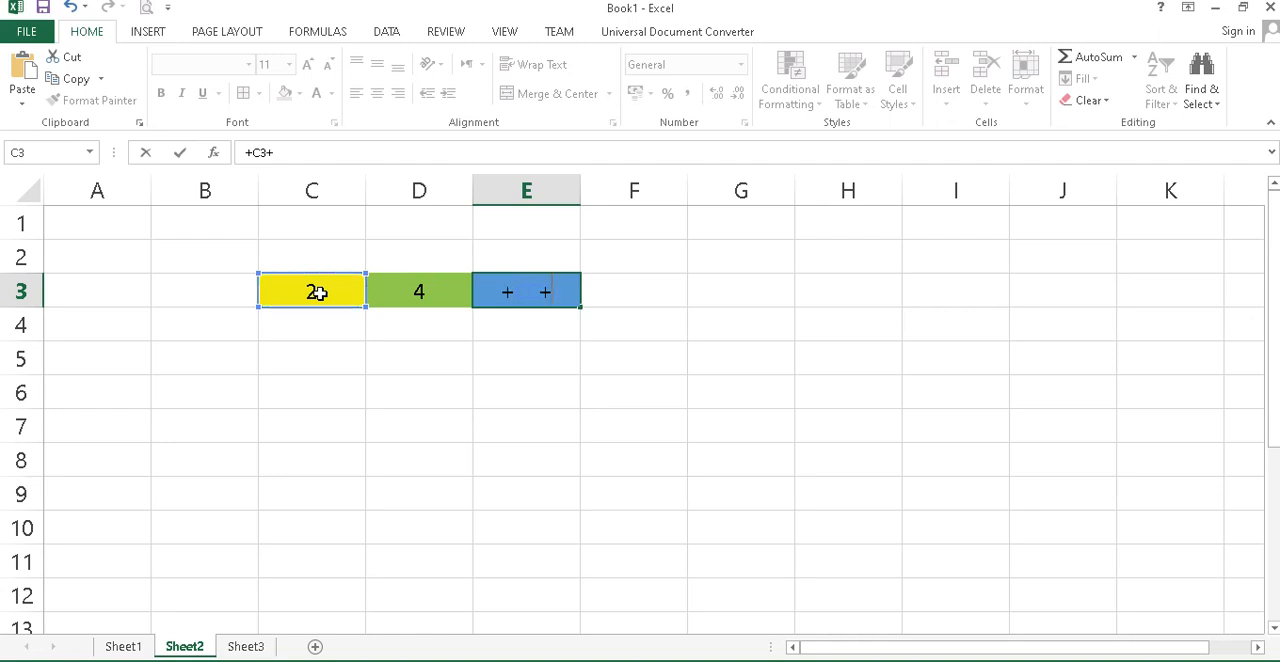
pyautogui.click(412, 290)
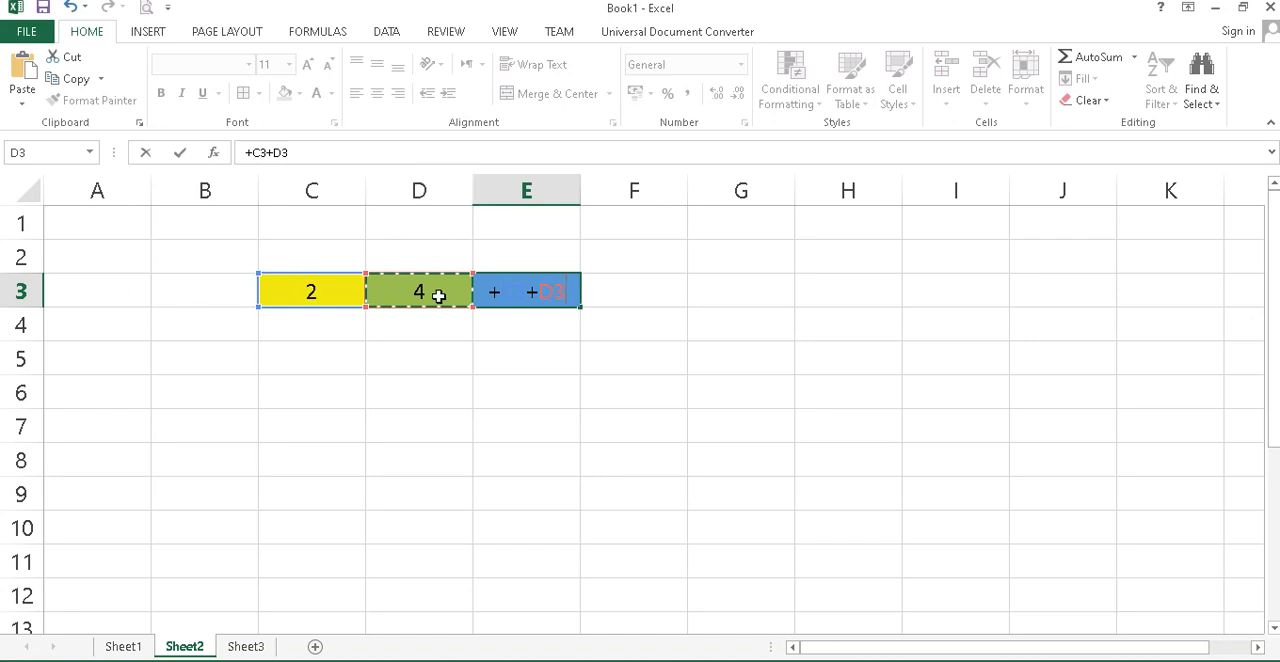
pyautogui.press('Return')
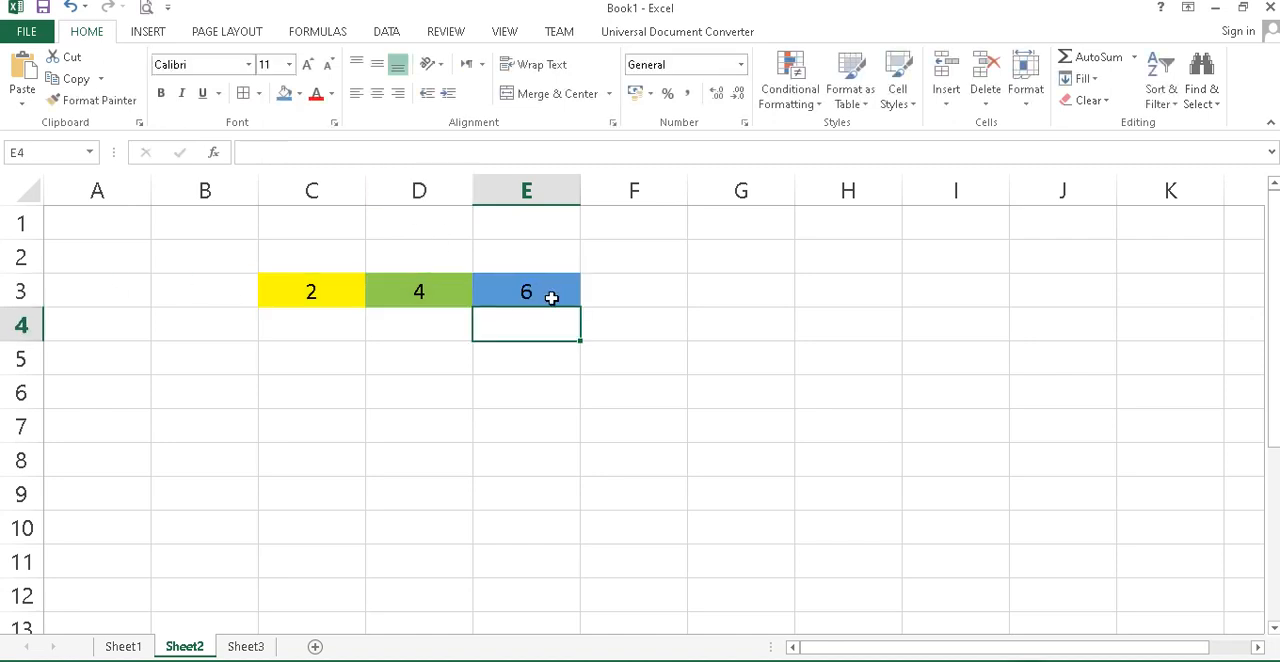
# Change the value in C3 to 5.
pyautogui.press('Up')
pyautogui.press('Left')
pyautogui.press('Left')
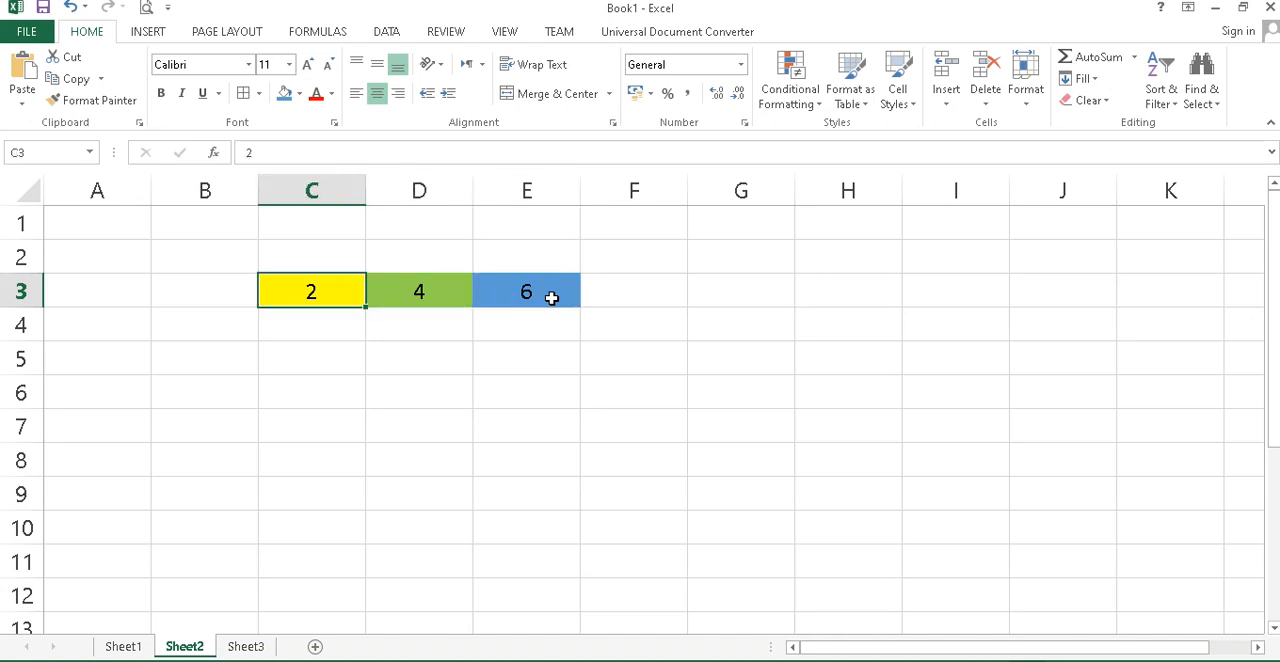
pyautogui.write('5')
pyautogui.press('Right')
pyautogui.press('Right')
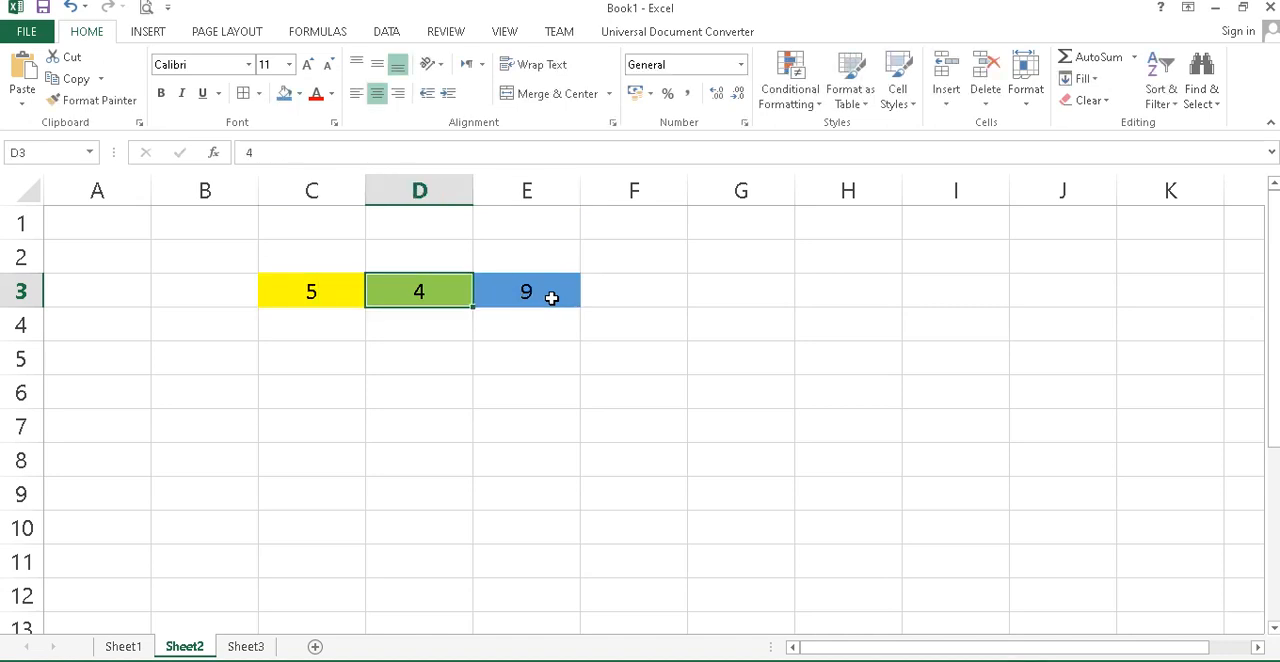
# Examine the input values in C3 and D3 and the addition formula in E3.
pyautogui.press('Left')
pyautogui.press('Left')
pyautogui.press('Left')
pyautogui.press('Right')
pyautogui.press('Right')
pyautogui.press('Right')
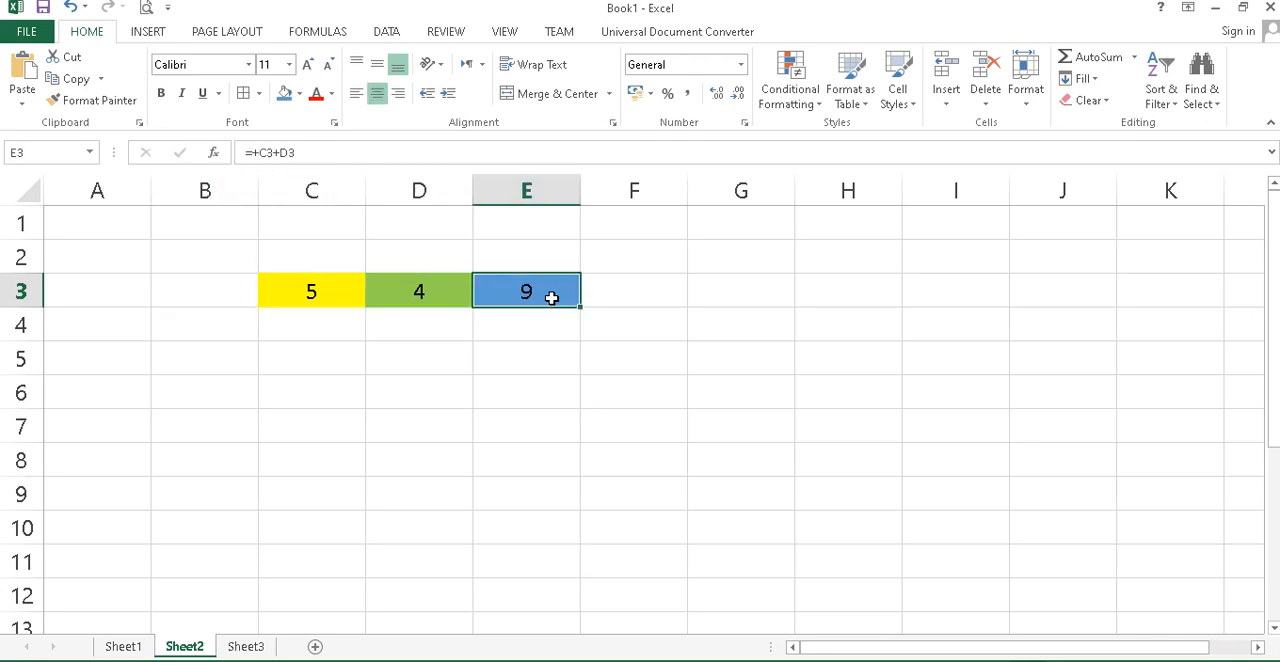
pyautogui.press('Left')
pyautogui.press('Left')
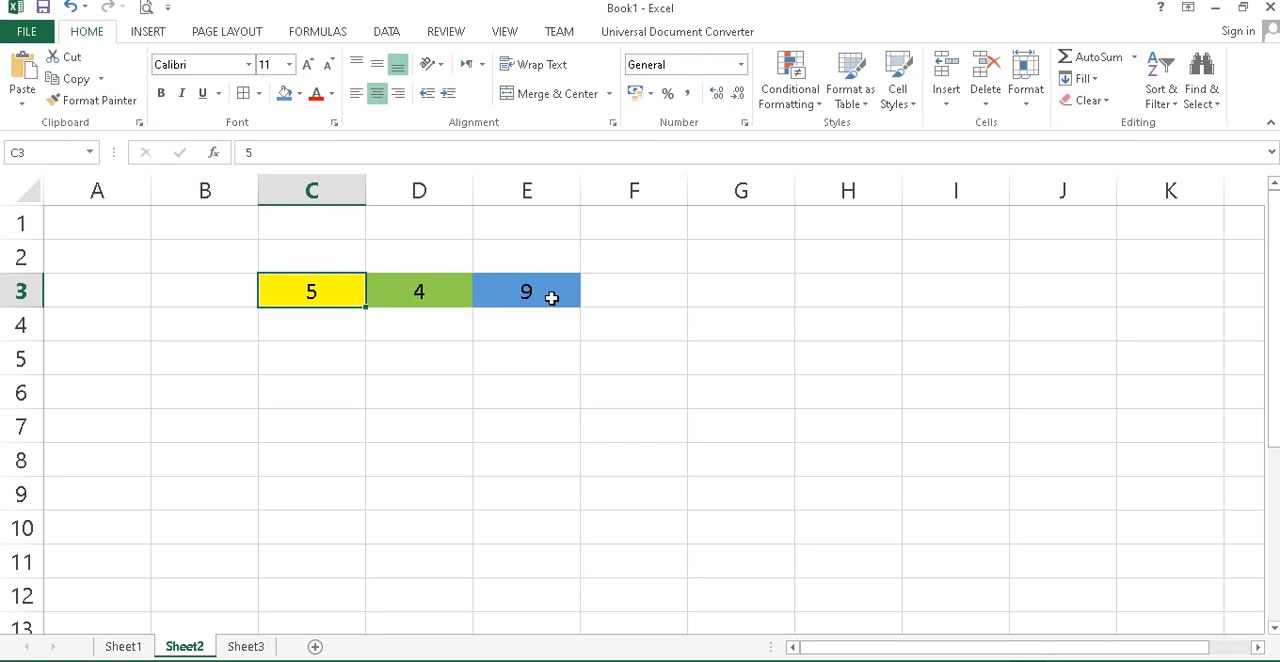
pyautogui.press('Right')
pyautogui.press('Right')
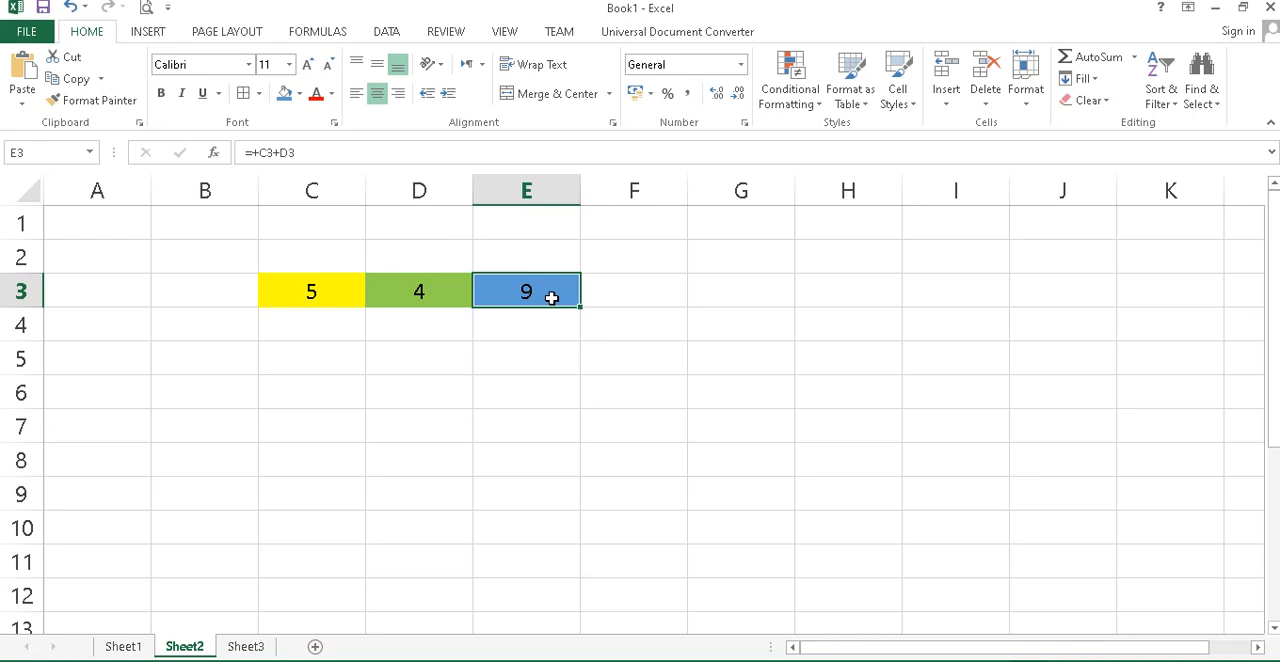
# Try the - and * operators in E3's formula and finish with the division =+C3/D3.
pyautogui.click(280, 152)
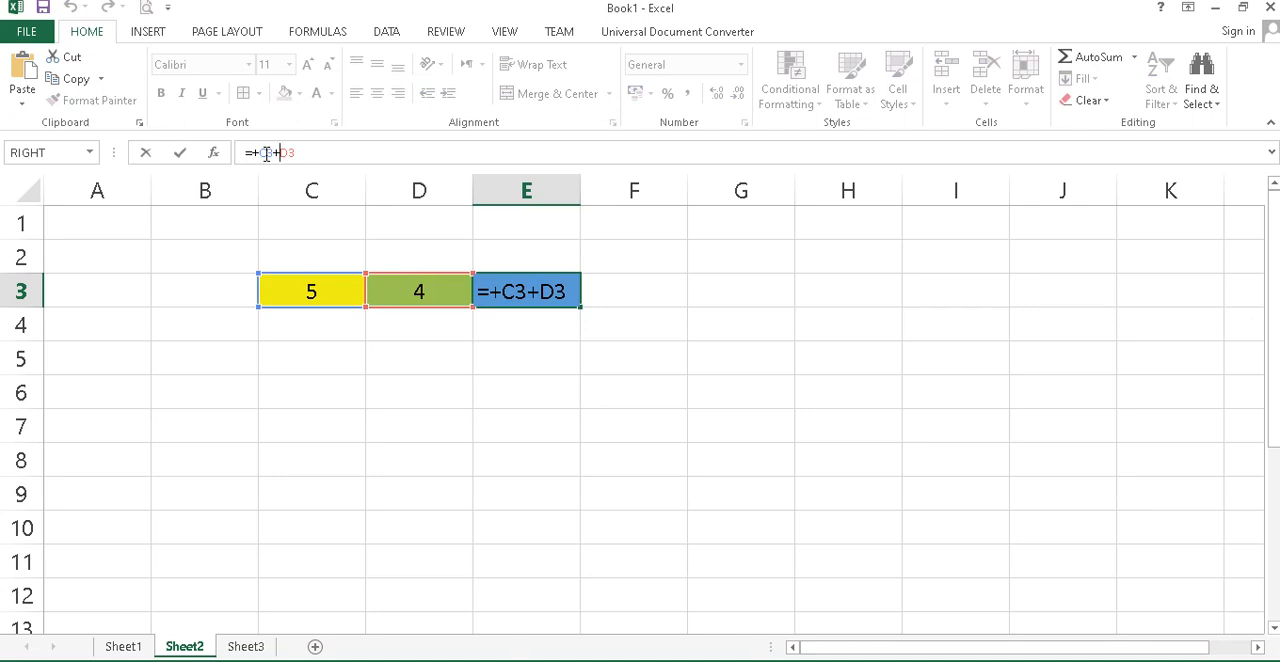
pyautogui.press('BackSpace')
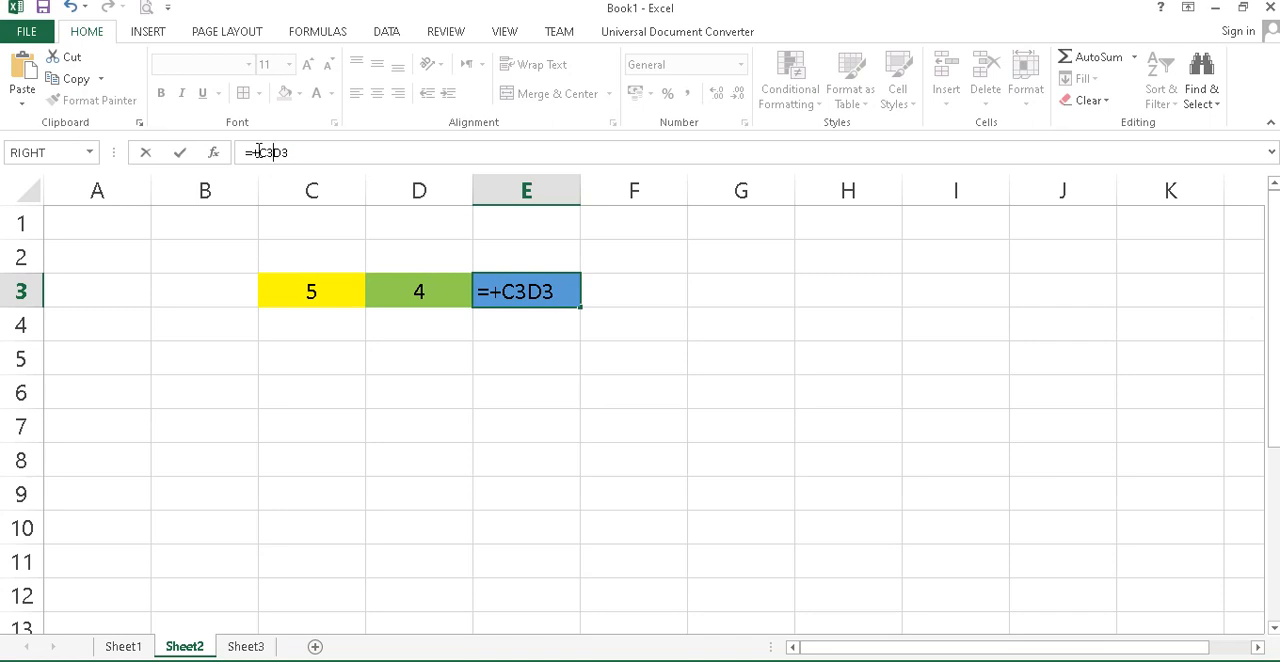
pyautogui.write('-')
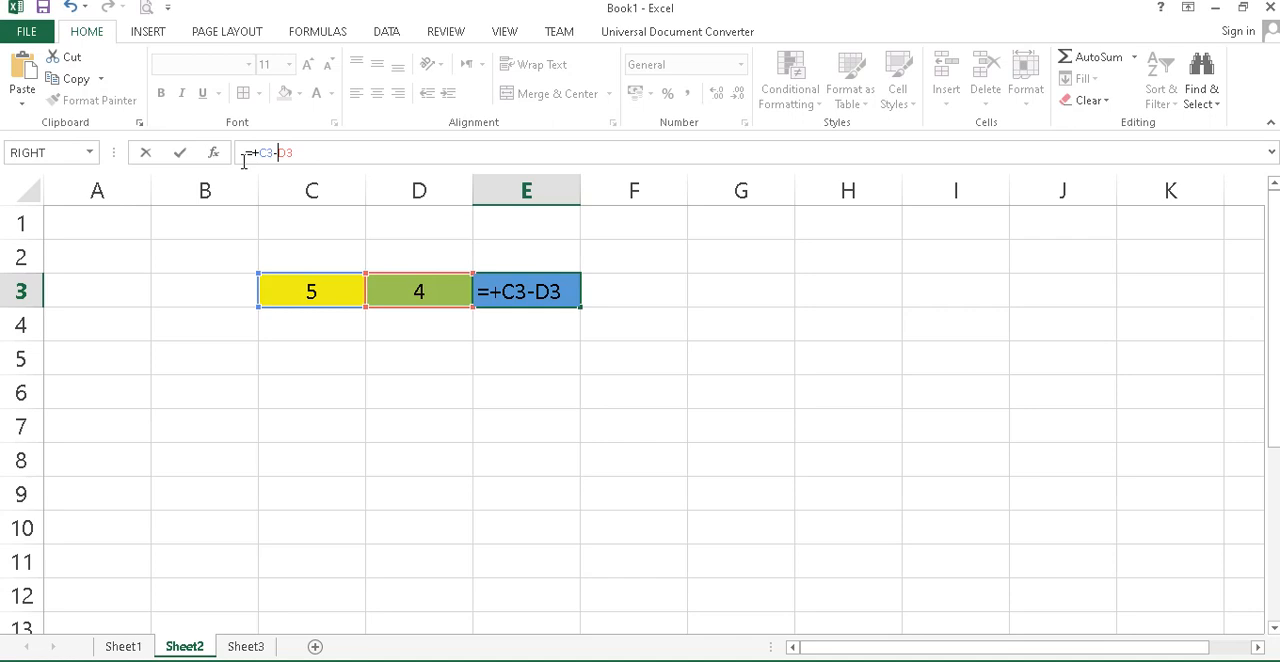
pyautogui.press('BackSpace')
pyautogui.write('*')
pyautogui.press('BackSpace')
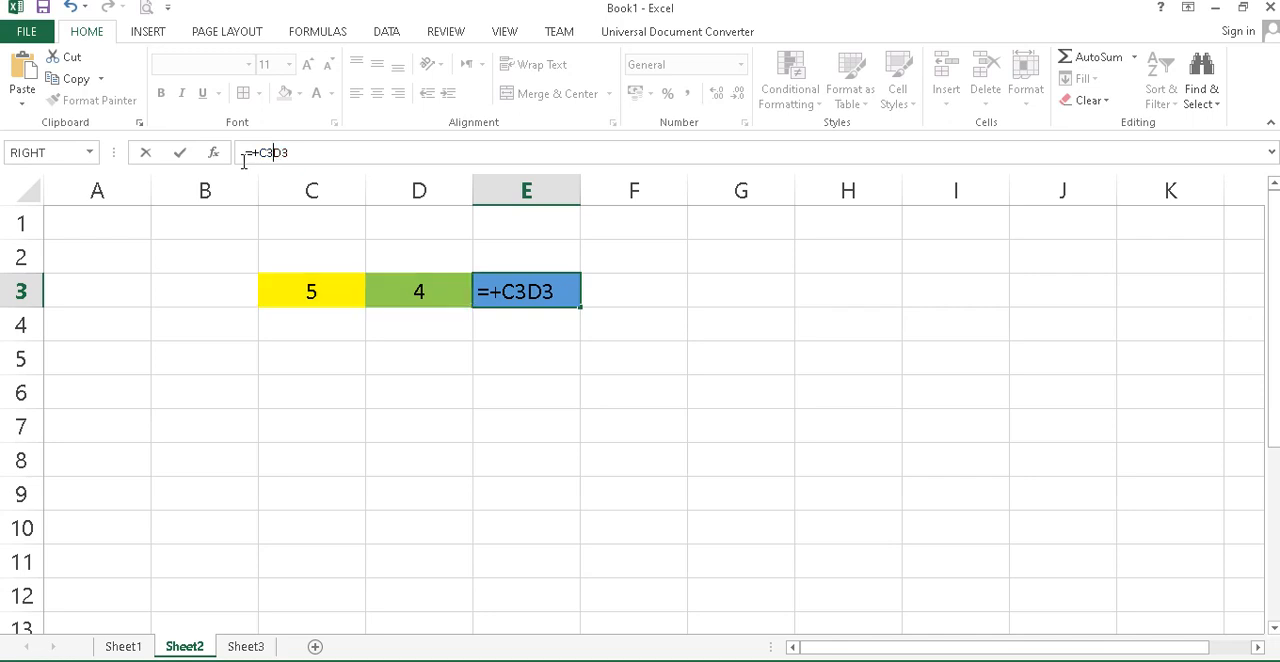
pyautogui.write('/')
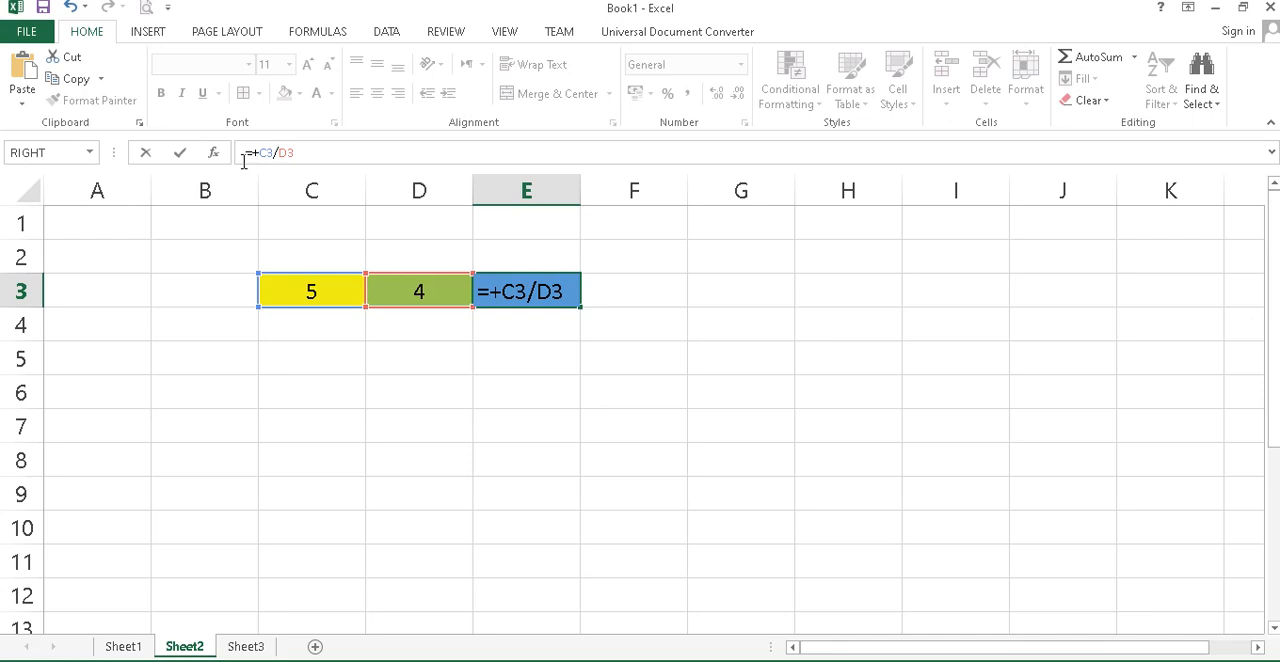
pyautogui.press('Return')
pyautogui.press('Up')
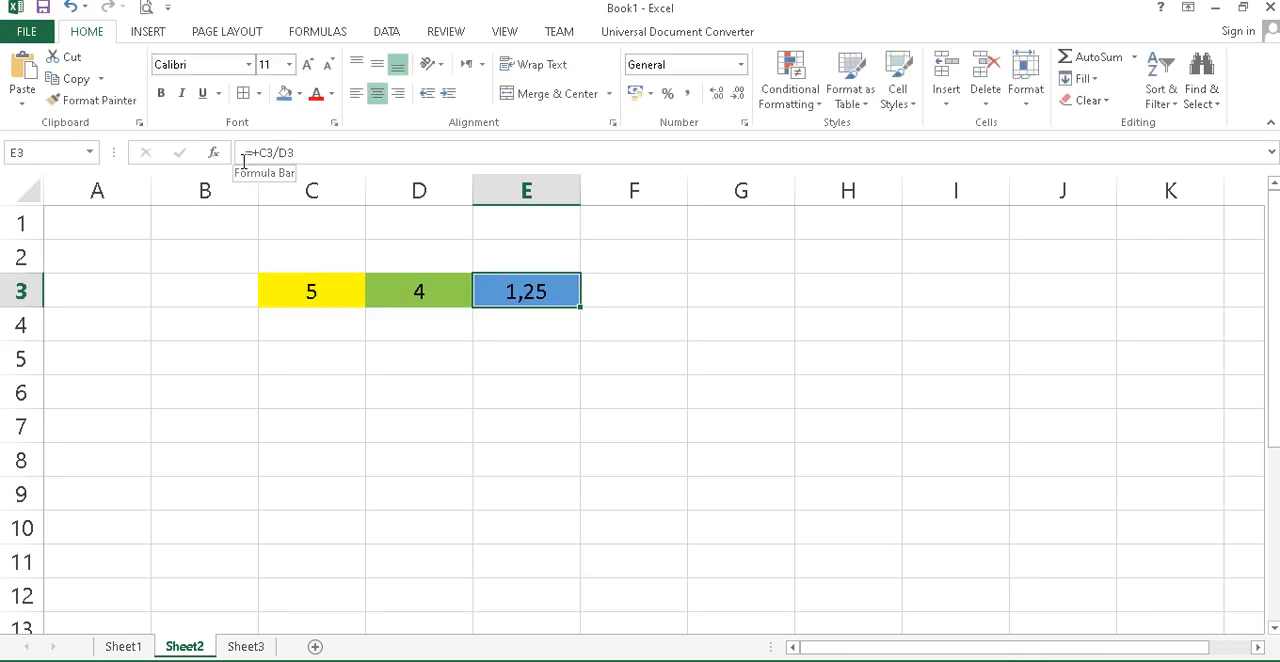
pyautogui.press('Left')
pyautogui.press('Left')
pyautogui.press('Right')
pyautogui.press('Right')
pyautogui.press('Right')
pyautogui.press('Down')
pyautogui.press('Left')
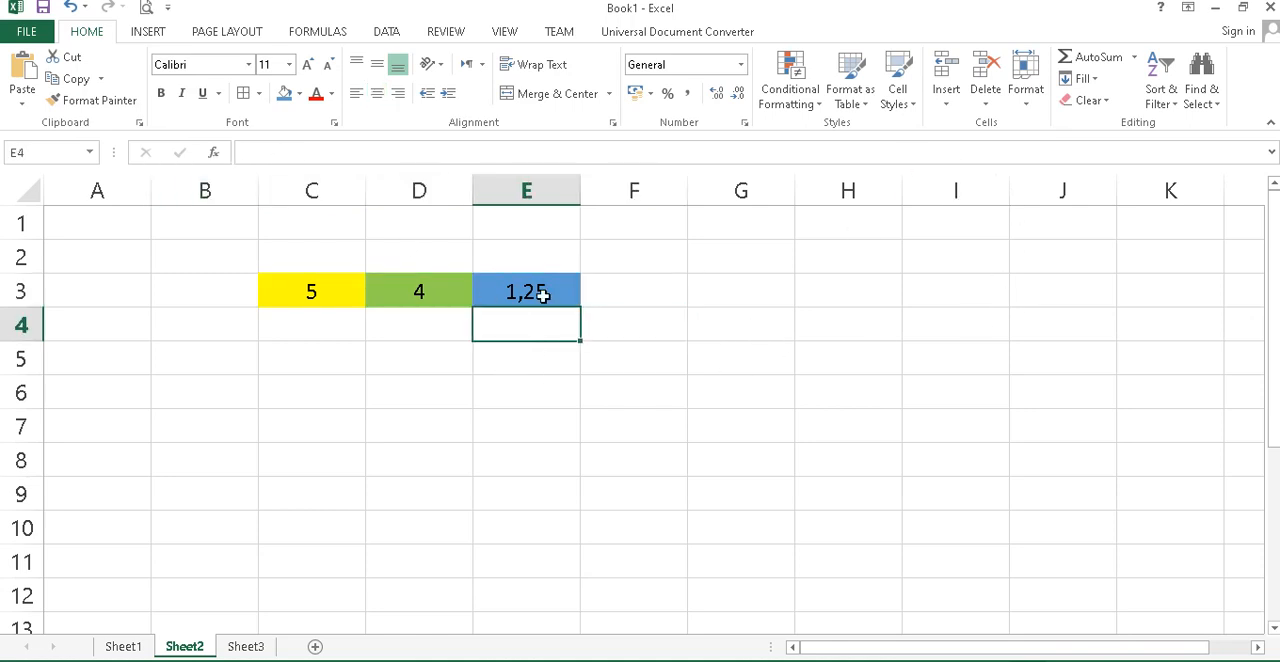
pyautogui.click(329, 295)
pyautogui.click(402, 294)
pyautogui.click(328, 303)
# Enter 4 in cell C4.
pyautogui.click(320, 330)
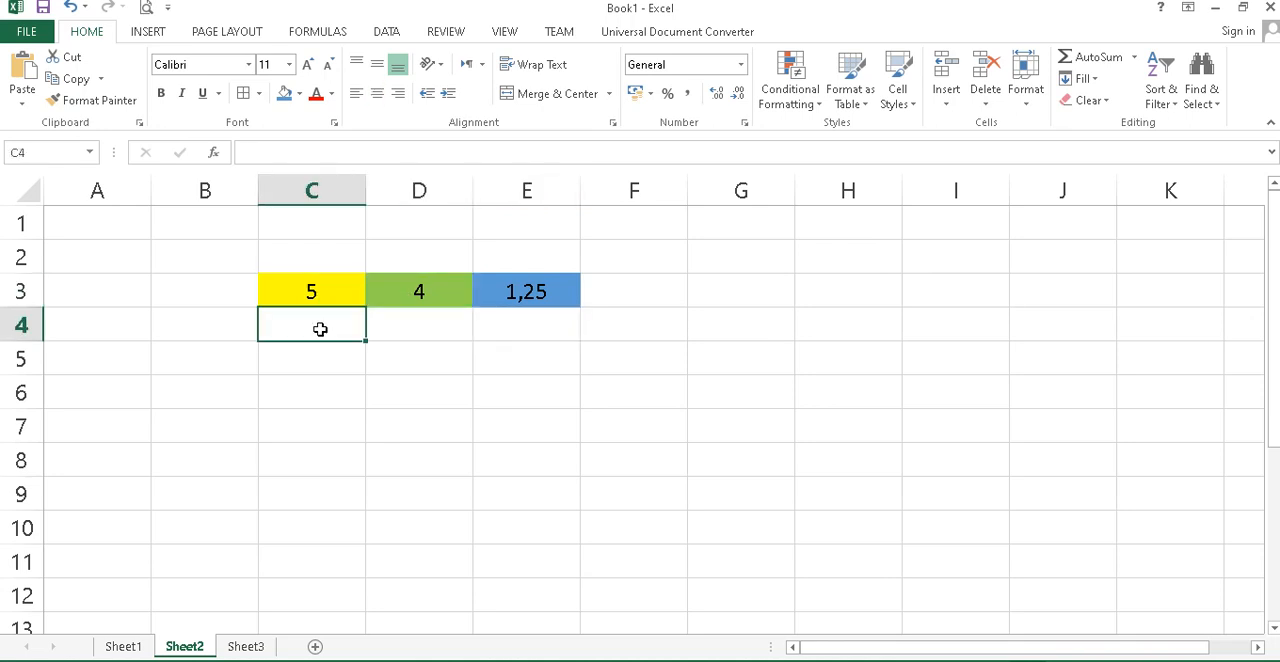
pyautogui.write('4')
pyautogui.press('Return')
# Copy C3 with its yellow fill into C4 and fill the column down to C10.
pyautogui.press('Up')
pyautogui.press('Up')
pyautogui.hotkey('ctrl', 'c')
pyautogui.press('Down')
pyautogui.press('Return')
pyautogui.press('Up')
pyautogui.moveTo(329, 277); pyautogui.dragTo(423, 525)
pyautogui.click(495, 494)
# Enter 3, 6, 7, 8, 9, 0 and 2 in cells C4 through C10.
pyautogui.click(330, 326)
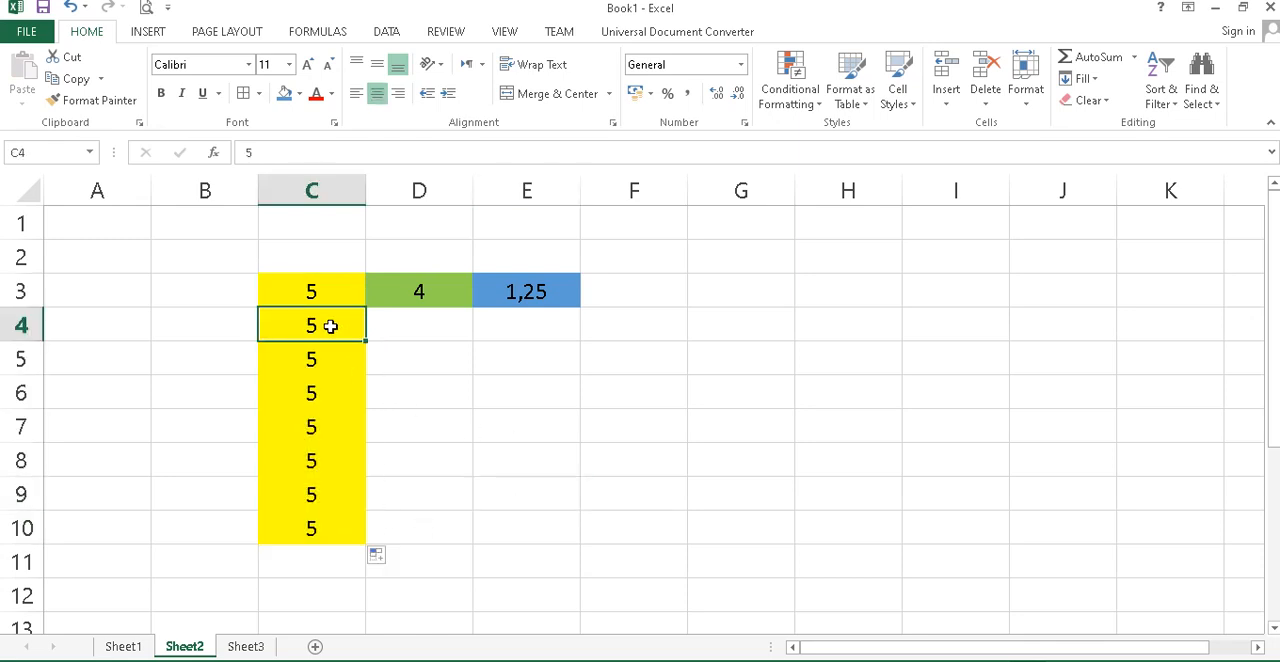
pyautogui.write('3')
pyautogui.press('Return')
pyautogui.write('6')
pyautogui.press('Return')
pyautogui.write('7')
pyautogui.press('Return')
pyautogui.write('8 9')
pyautogui.press('Return')
pyautogui.write('0')
pyautogui.press('Return')
pyautogui.write('-')
pyautogui.press('Return')
pyautogui.press('Up')
pyautogui.write('2')
pyautogui.press('Return')
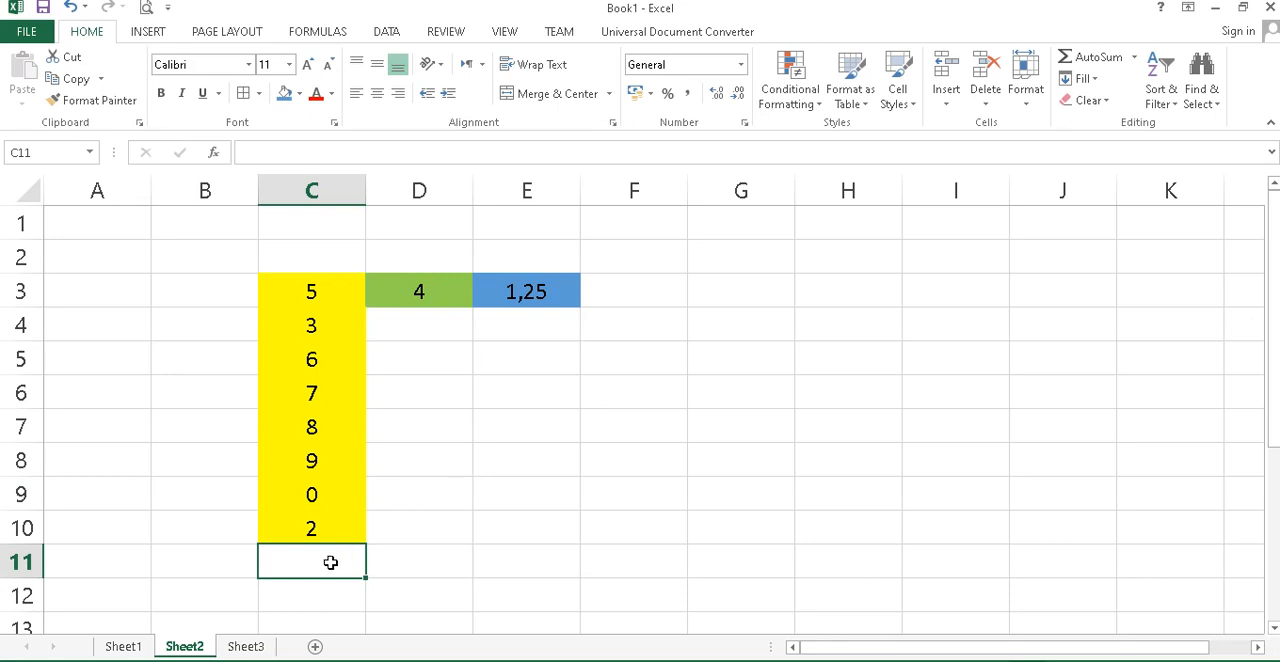
# Total C3:C10 in cell C11 with AutoSum.
pyautogui.click(1100, 58)
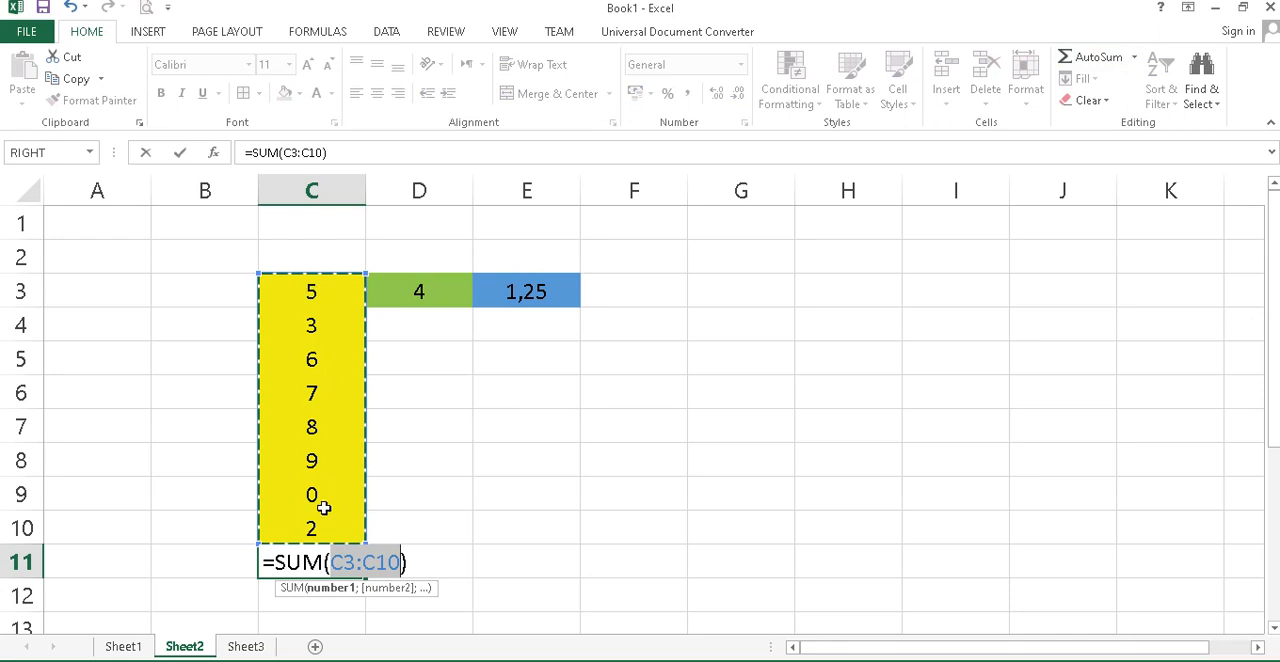
pyautogui.press('Return')
pyautogui.press('Up')
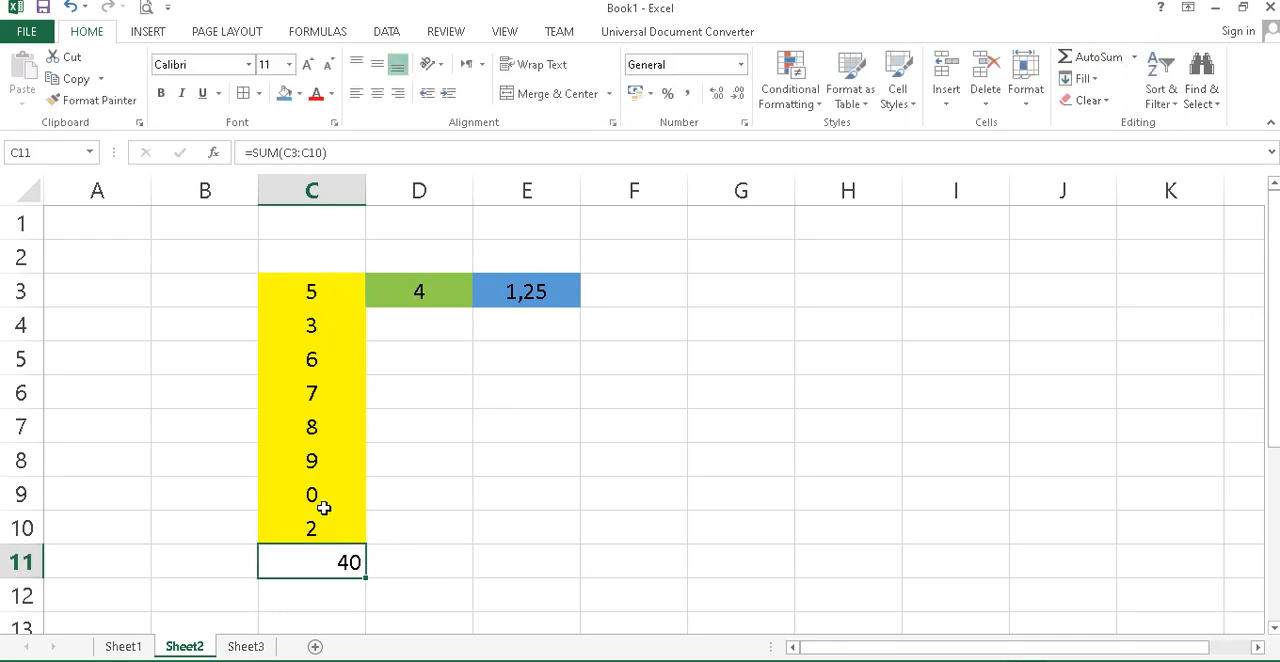
# Change the value in C7 to 1 to update the column total.
pyautogui.press('Up')
pyautogui.press('Up')
pyautogui.press('Up')
pyautogui.press('Up')
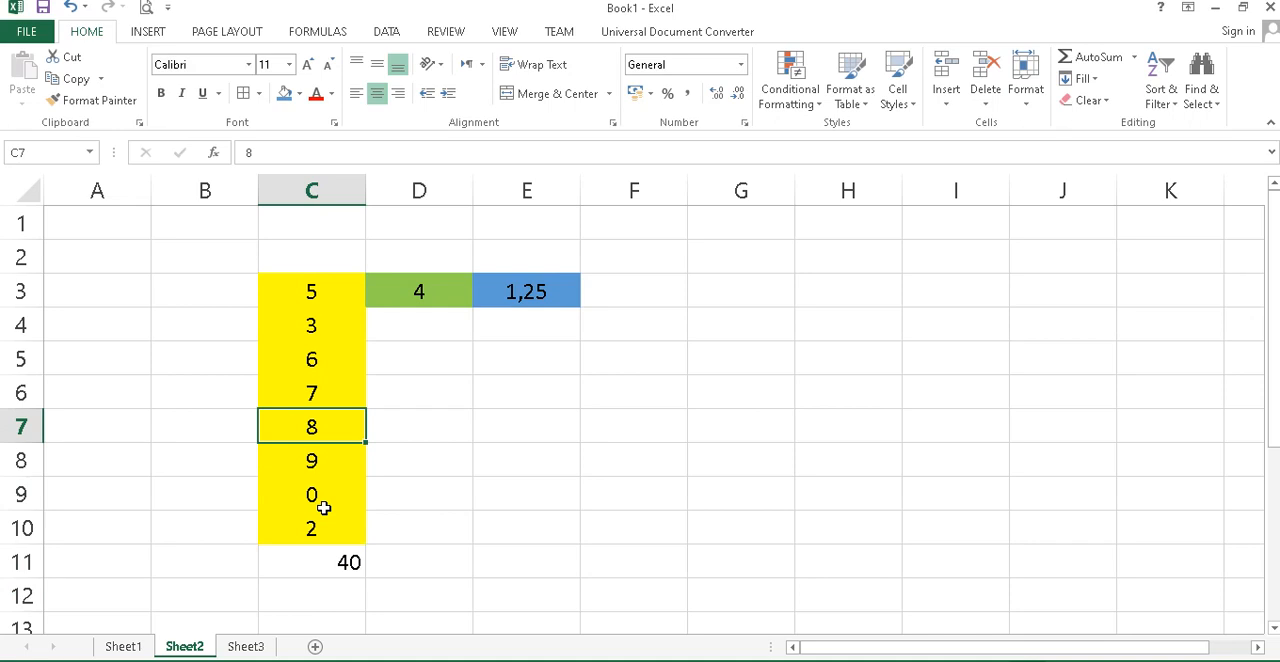
pyautogui.write('1')
pyautogui.press('Return')
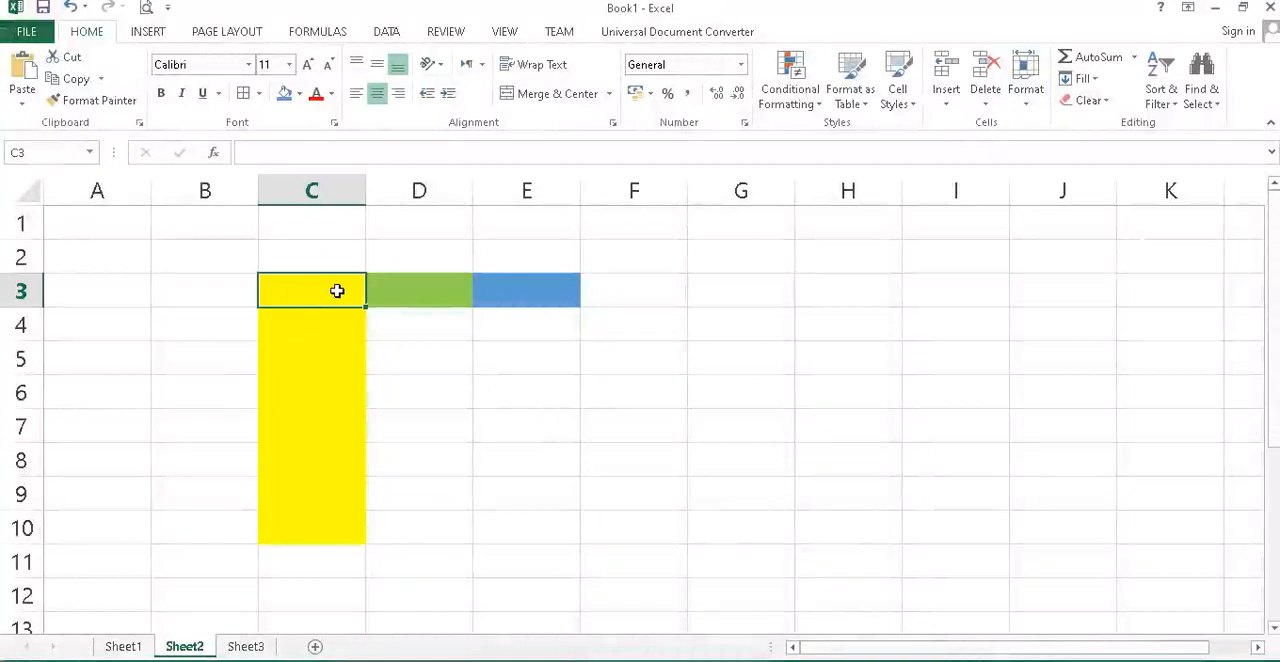
# Enter 2 in C3 and 3 in C4, and extend the series down to C10.
pyautogui.write('2')
pyautogui.press('Return')
pyautogui.write('3')
pyautogui.press('Return')
pyautogui.press('Up')
pyautogui.press('Up')
pyautogui.moveTo(331, 291); pyautogui.dragTo(380, 540)
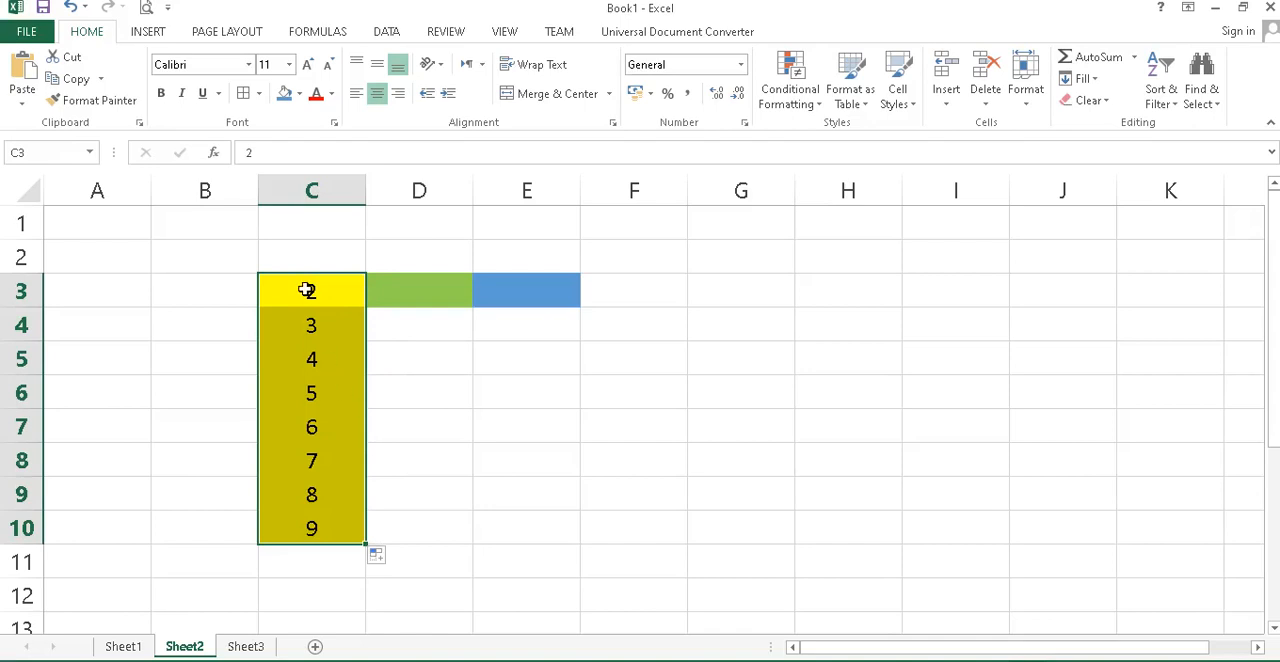
# Undo the series extension and the two entries in C3 and C4.
pyautogui.hotkey('ctrl', 'z')
pyautogui.hotkey('ctrl', 'z')
pyautogui.hotkey('ctrl', 'z')
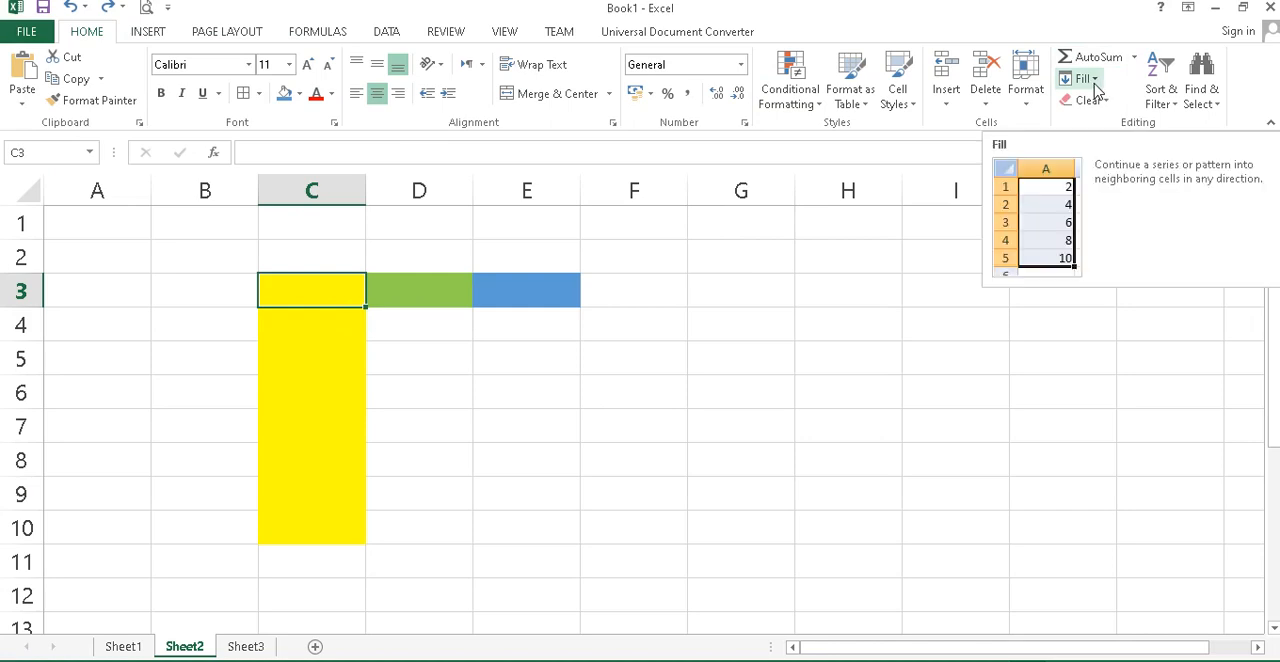
# Try to fill the empty range C3:C10 with a linear column series using a step value of 1.
pyautogui.click(1094, 79)
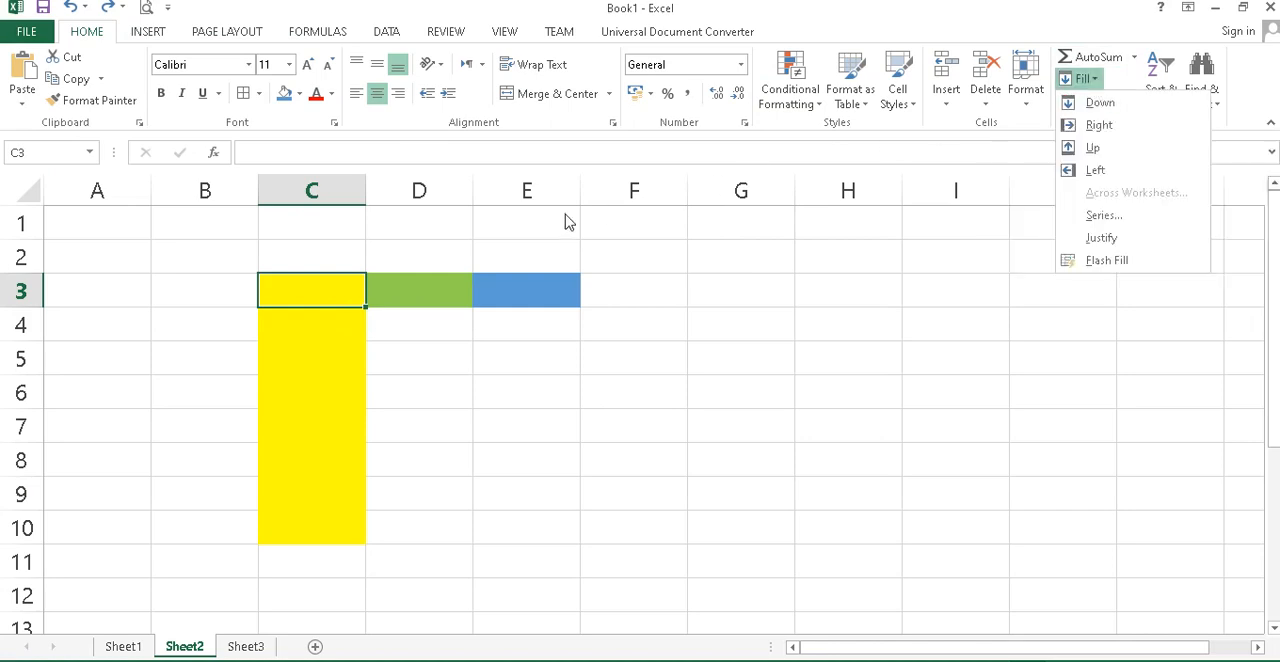
pyautogui.click(310, 295)
pyautogui.moveTo(315, 294); pyautogui.dragTo(320, 523)
pyautogui.click(1085, 80)
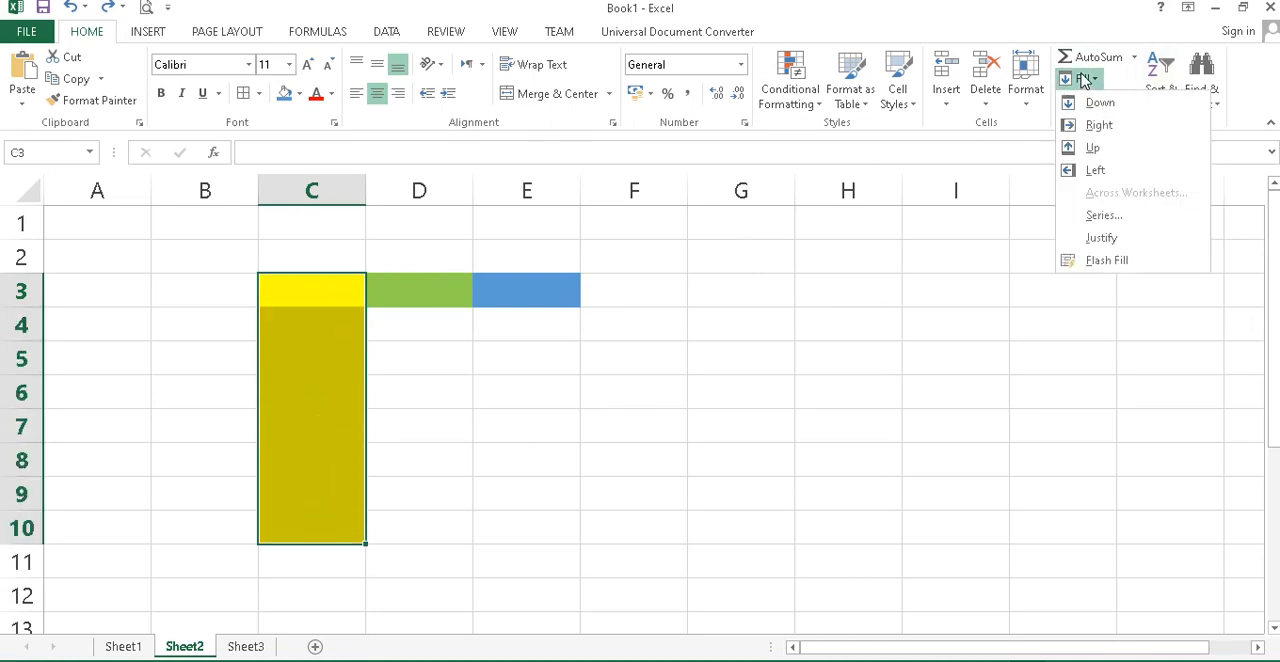
pyautogui.click(1097, 222)
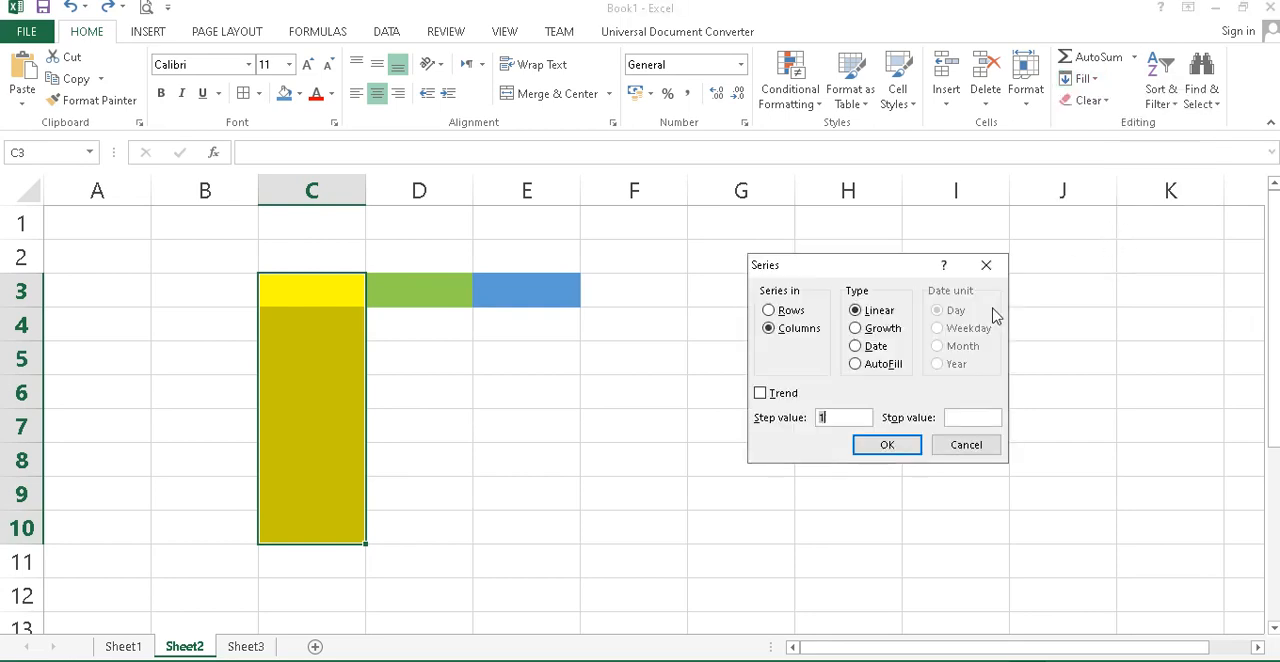
pyautogui.click(838, 418)
pyautogui.click(885, 449)
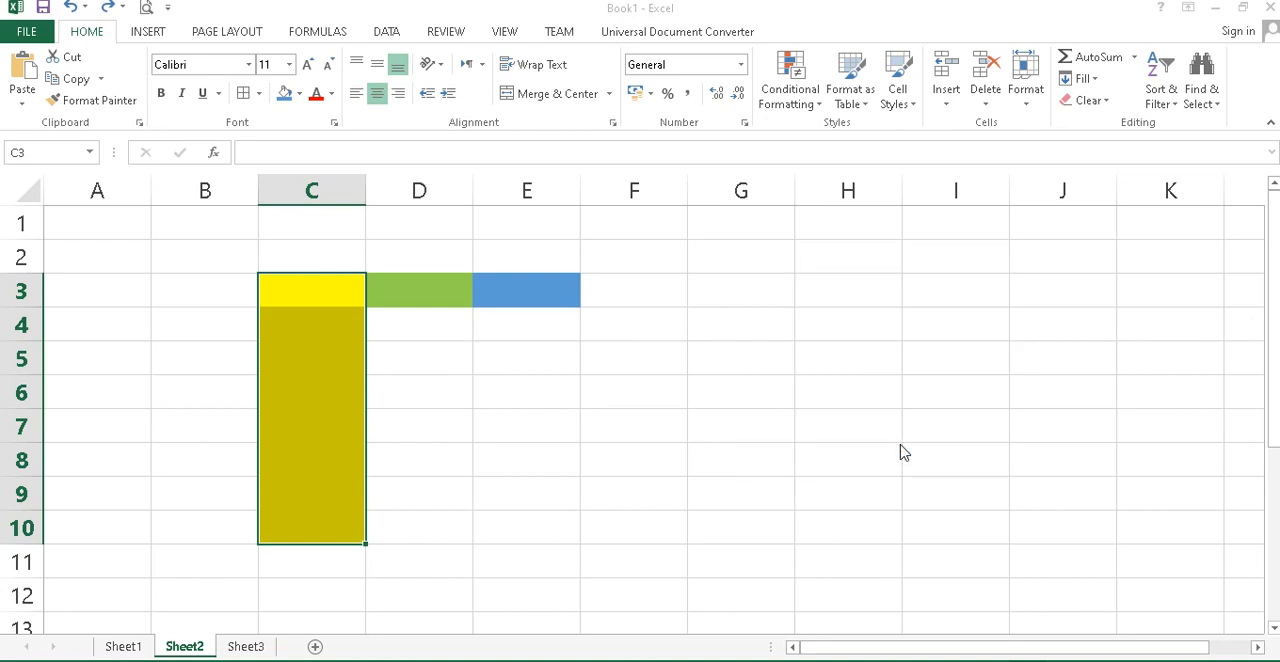
# Enter 1 in C3 as the starting value of the series.
pyautogui.click(337, 293)
pyautogui.write('1')
pyautogui.click(400, 343)
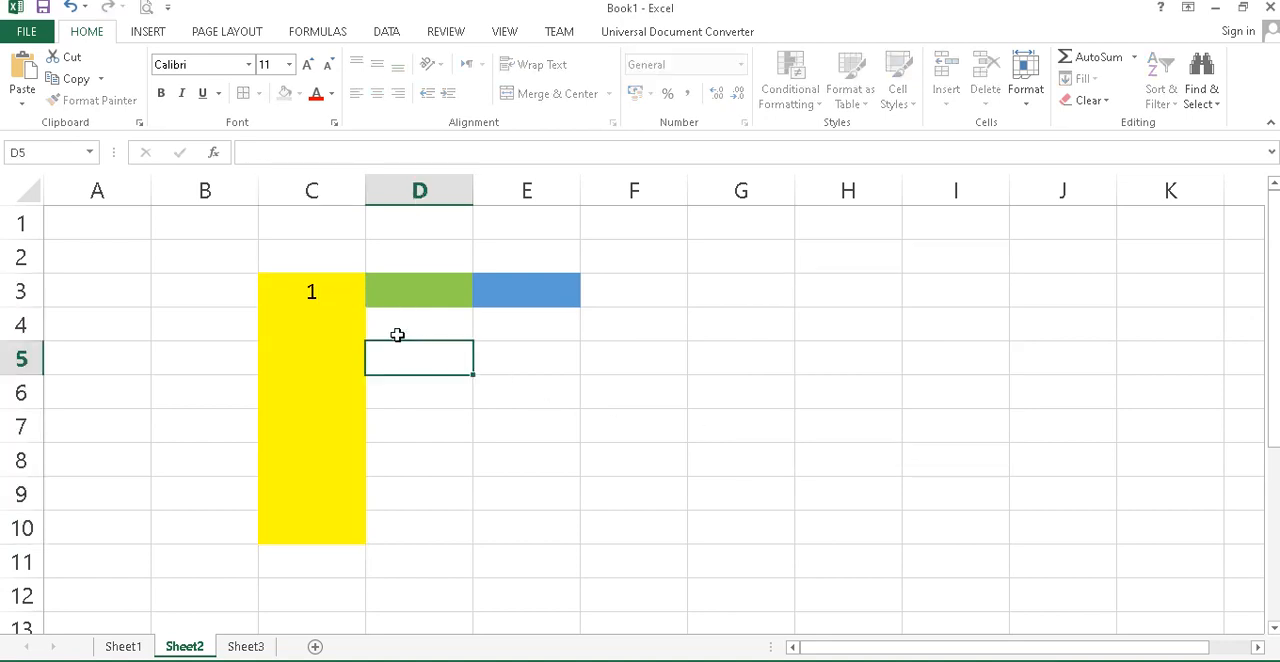
# Fill C3:C10 with a linear column series using a step value of 1.
pyautogui.click(334, 289)
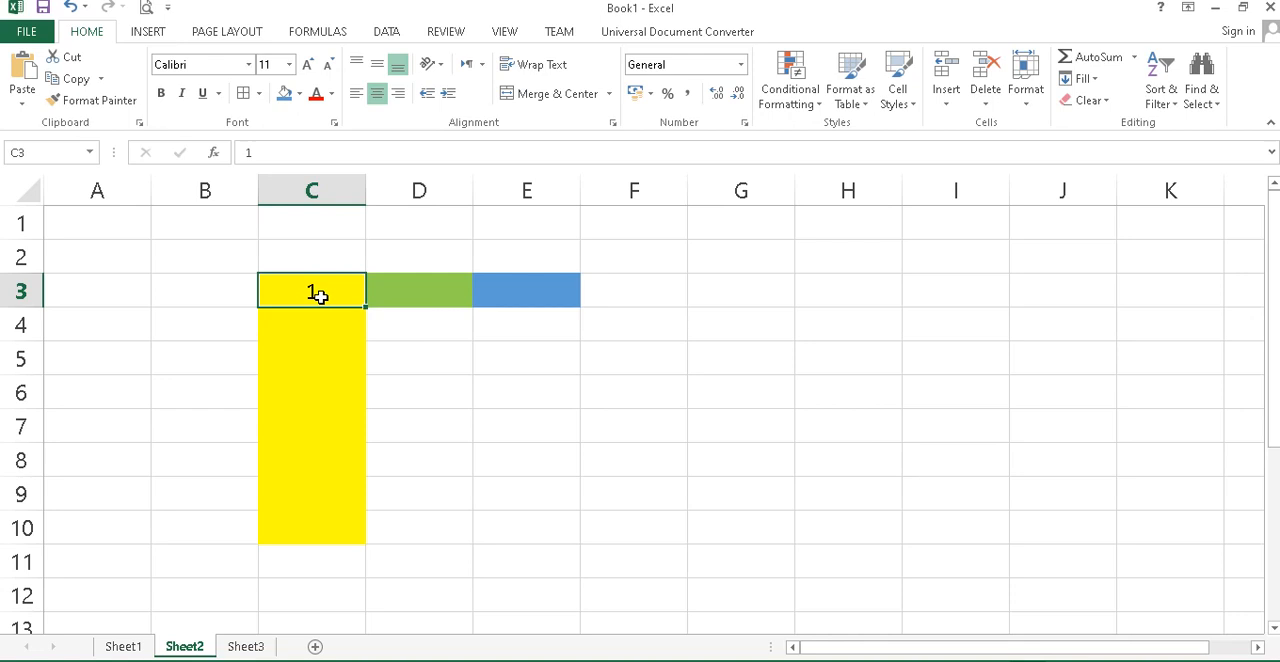
pyautogui.moveTo(324, 293); pyautogui.dragTo(330, 527)
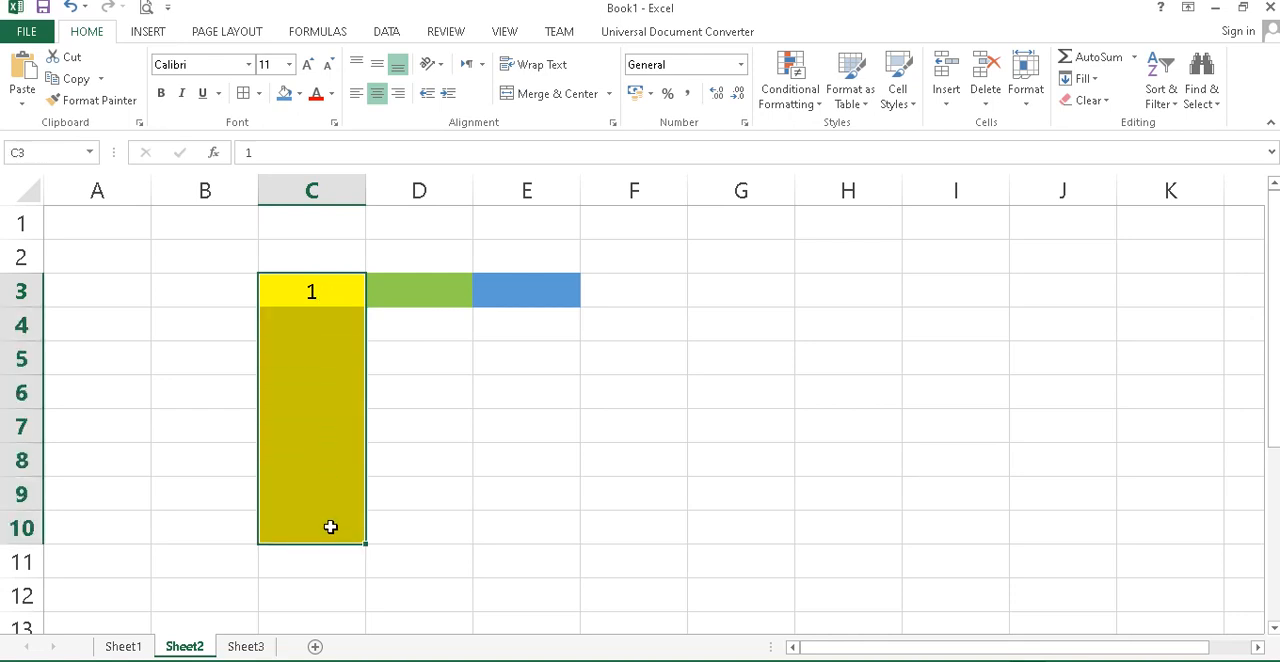
pyautogui.click(1082, 78)
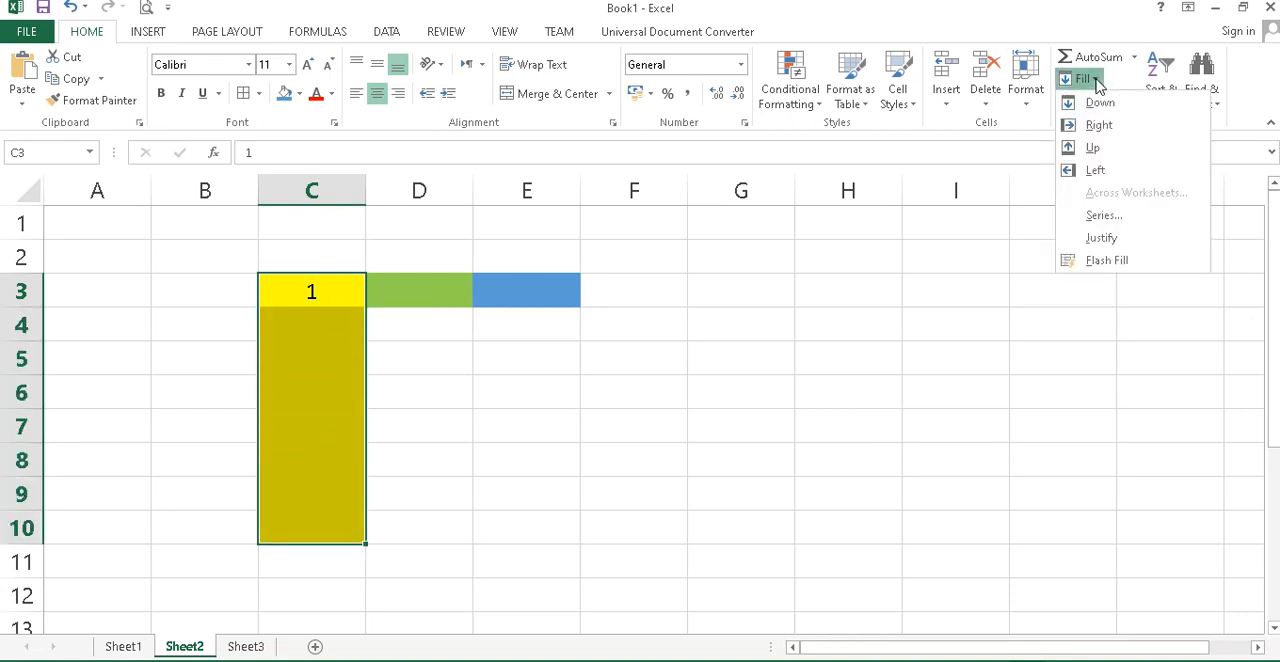
pyautogui.click(1138, 216)
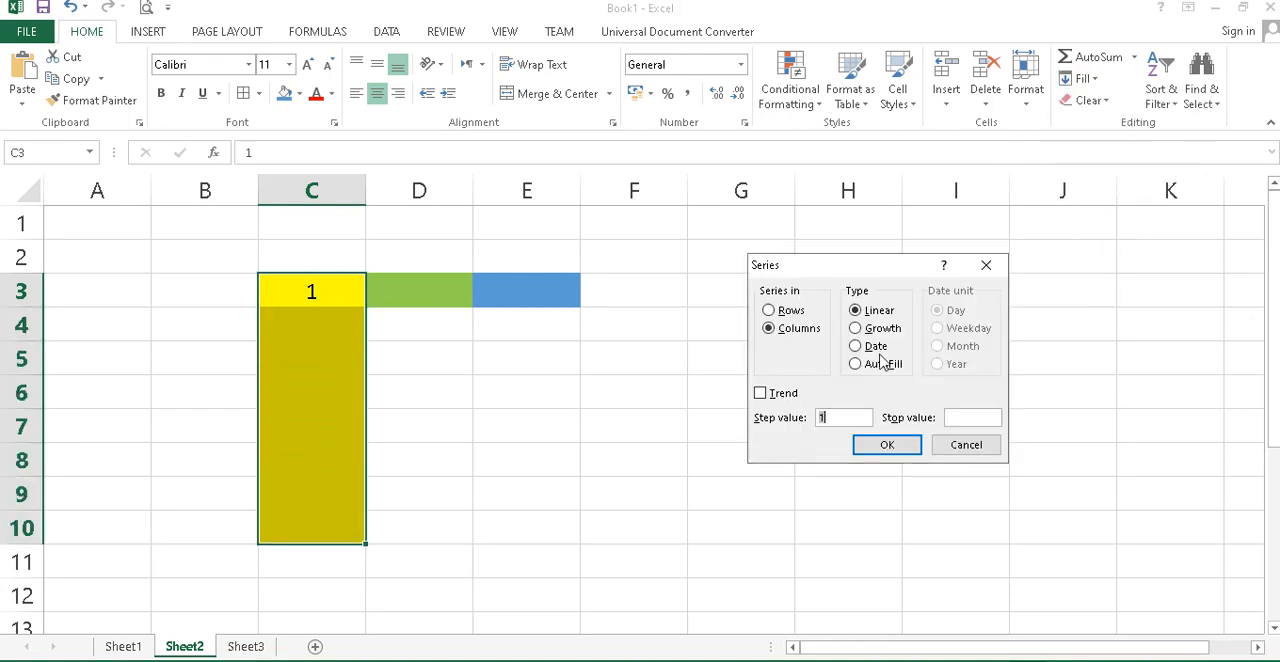
pyautogui.click(886, 446)
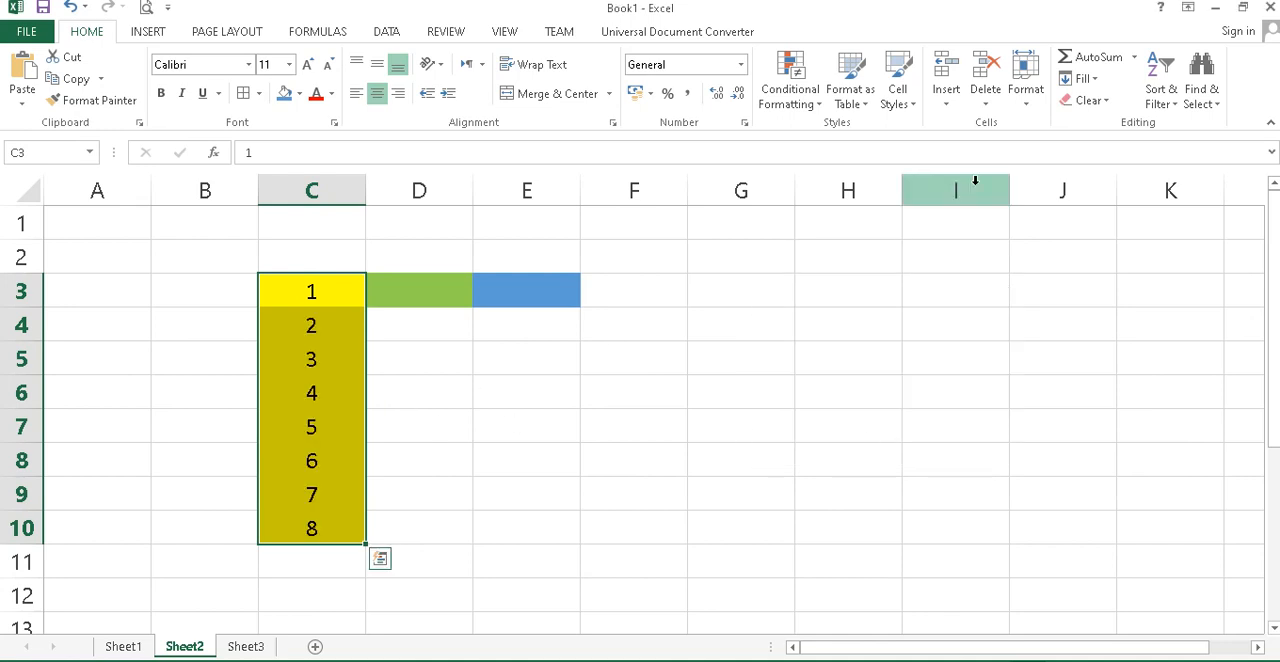
# Refill C3:C10 with a linear column series using a step value of 3.
pyautogui.click(1082, 78)
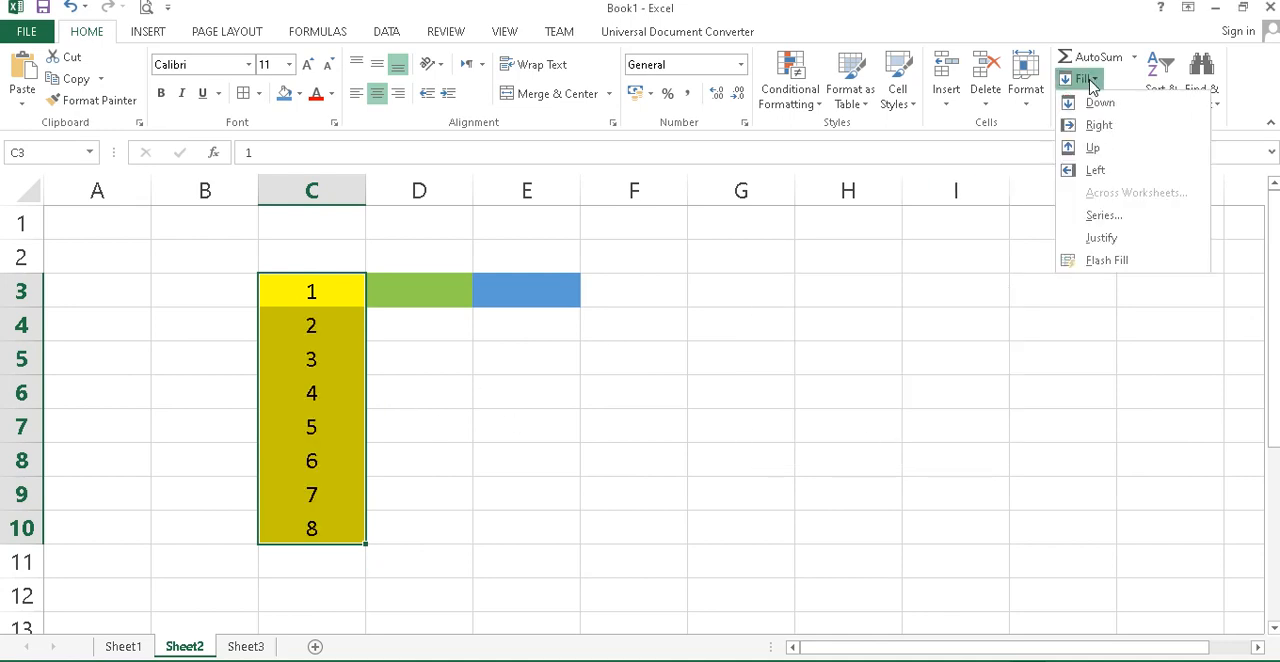
pyautogui.click(1104, 215)
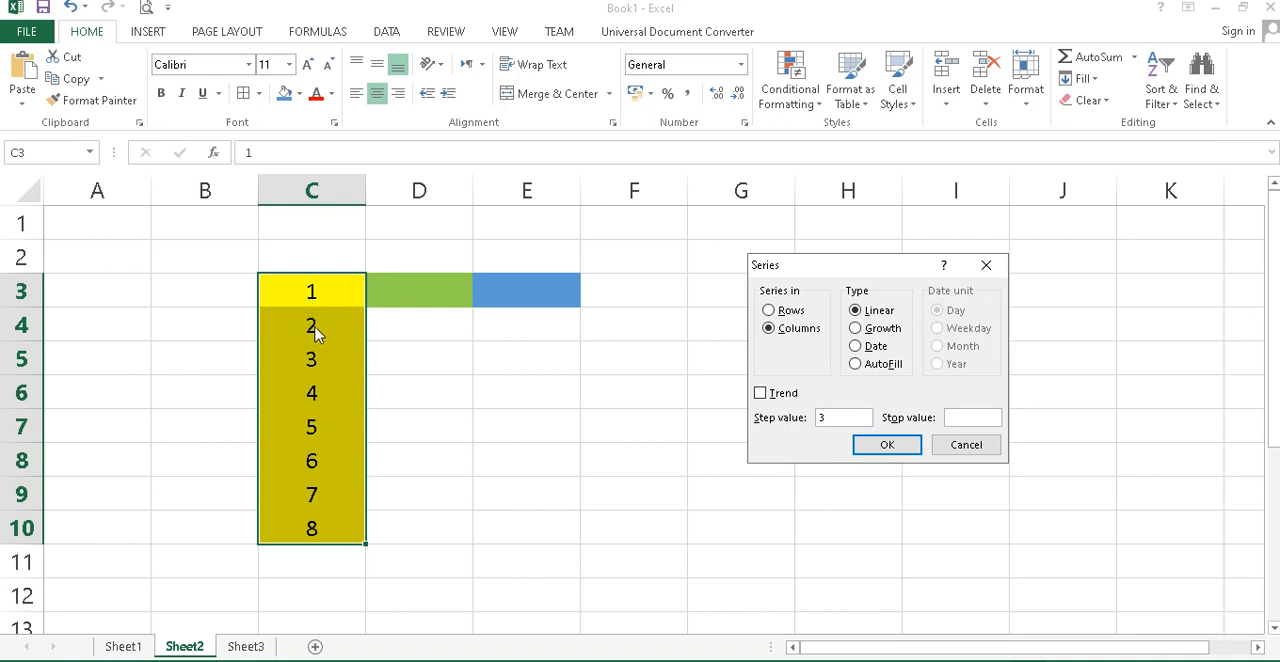
pyautogui.click(900, 449)
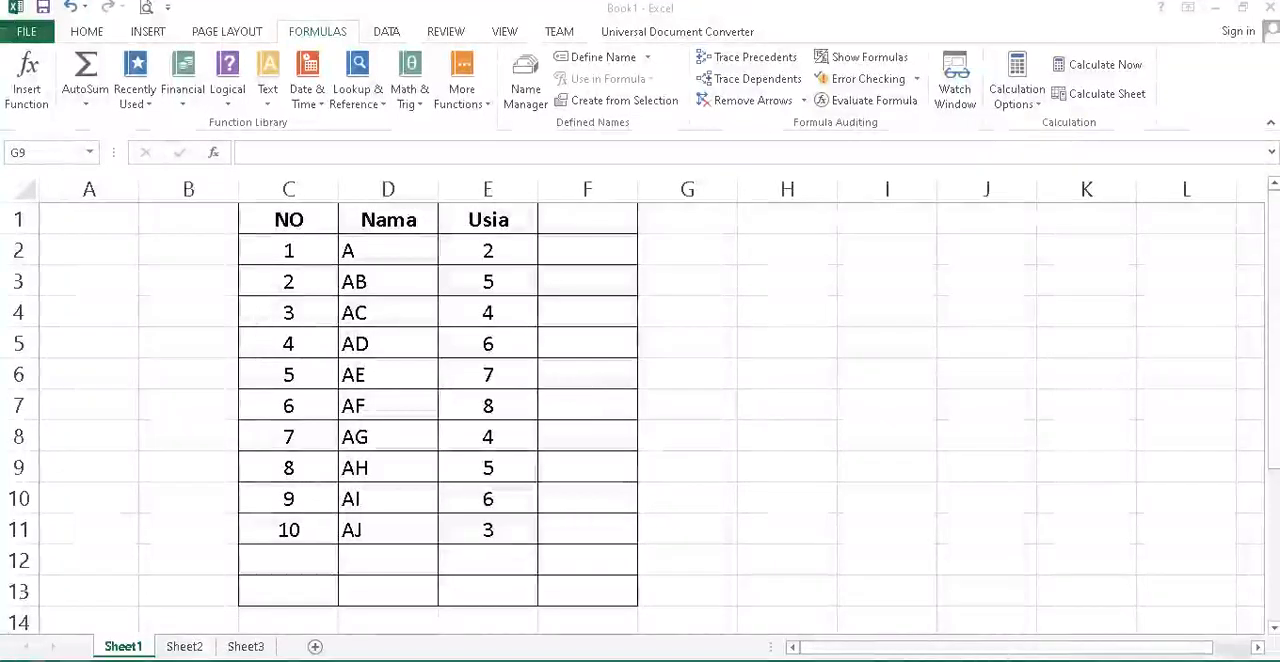
# Try to total the Usia values E2:E11 with a SUM formula in E12.
pyautogui.click(303, 258)
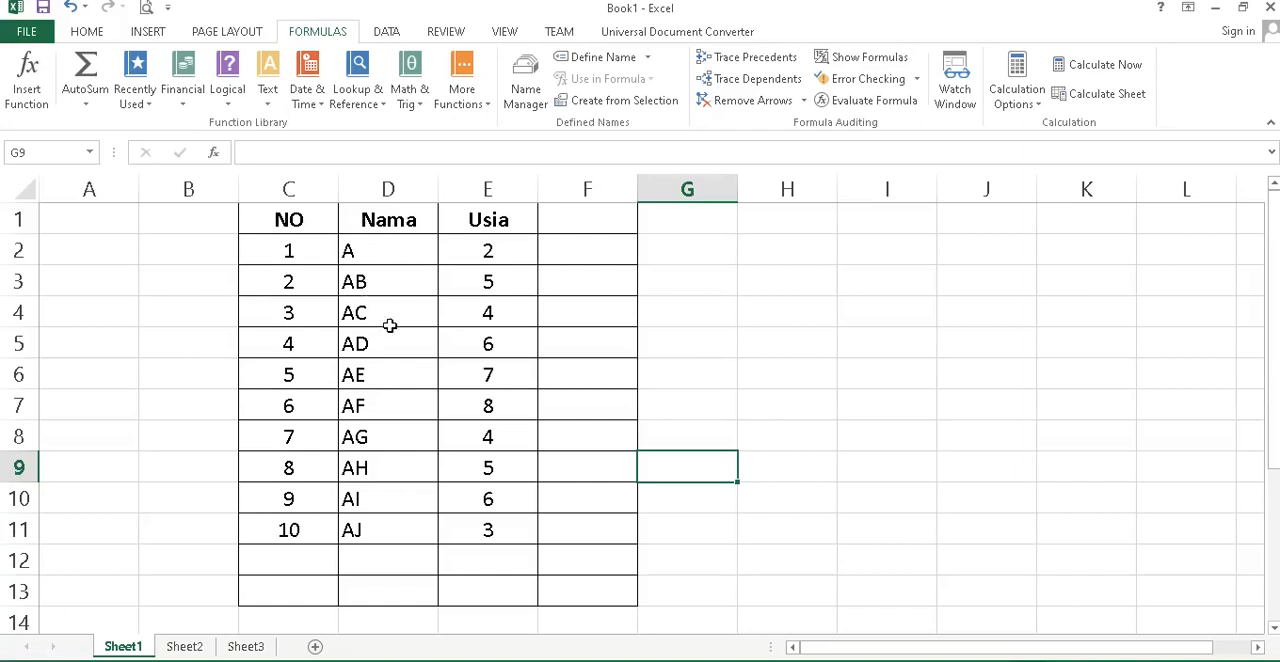
pyautogui.moveTo(490, 247); pyautogui.dragTo(497, 535)
pyautogui.click(505, 345)
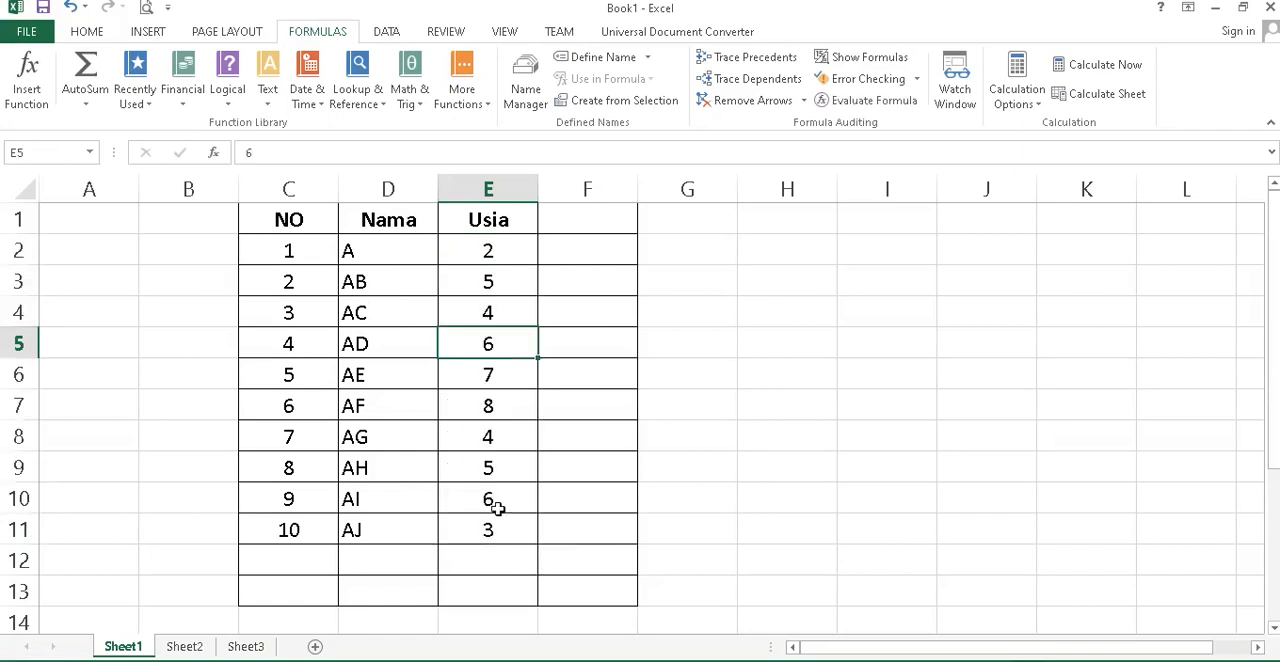
pyautogui.click(499, 558)
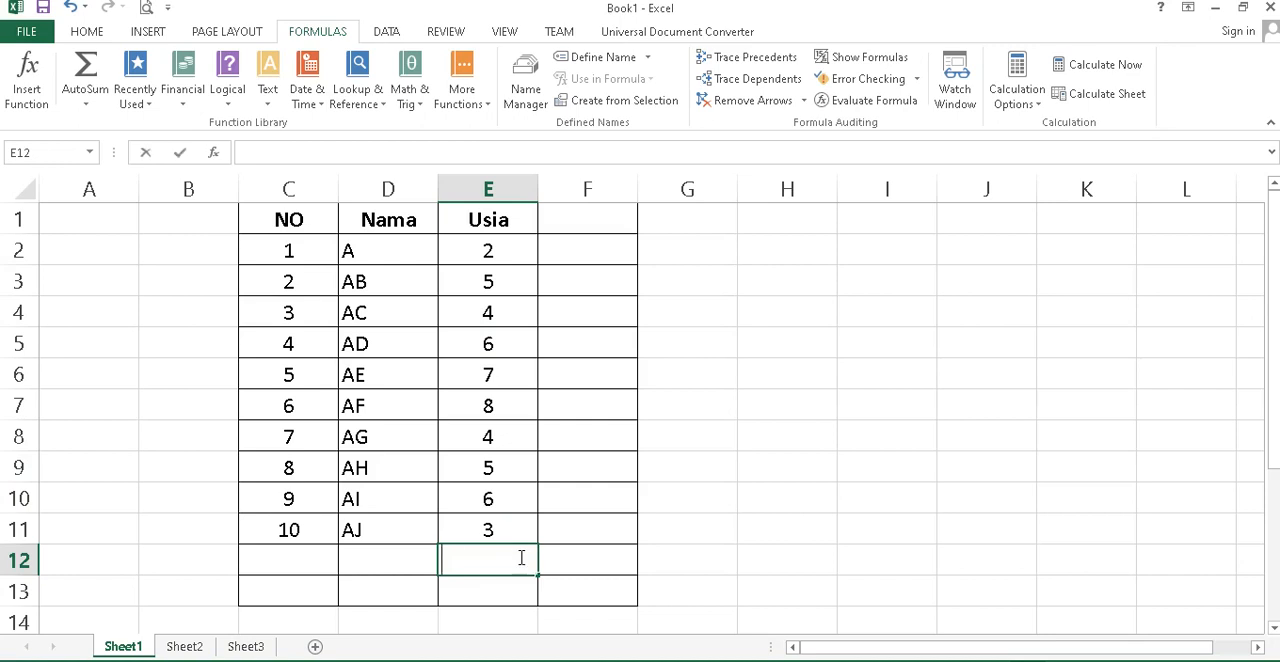
pyautogui.write('=sum')
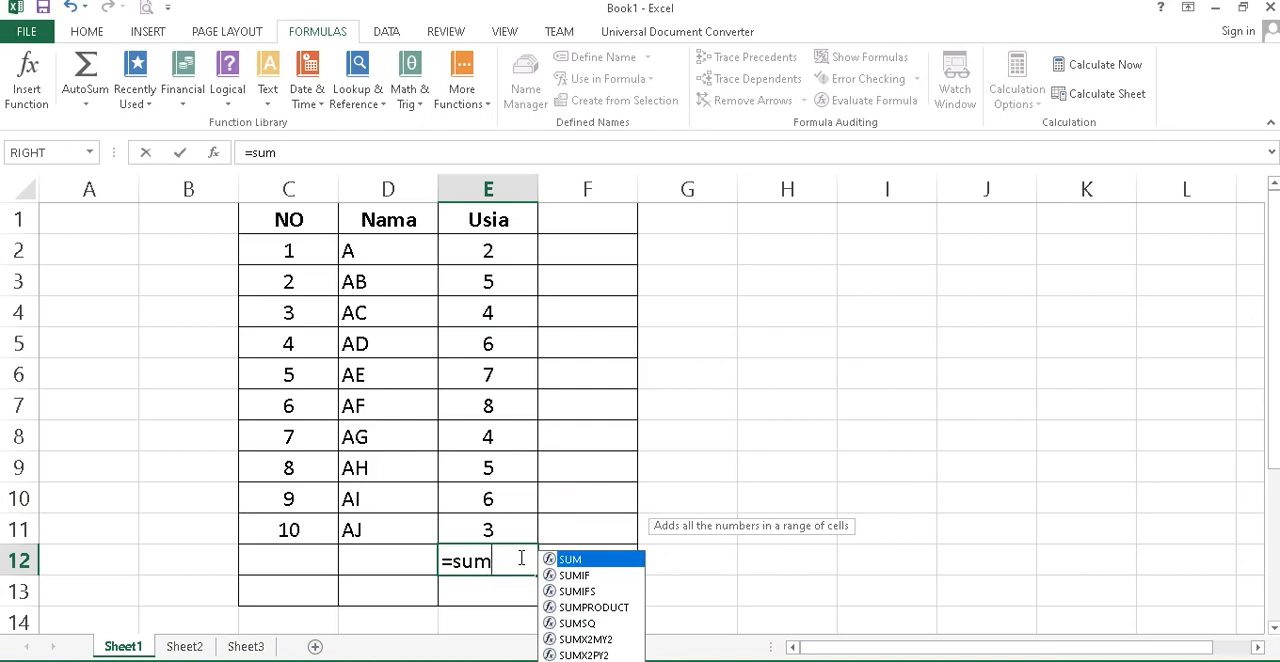
pyautogui.moveTo(503, 242); pyautogui.dragTo(490, 535)
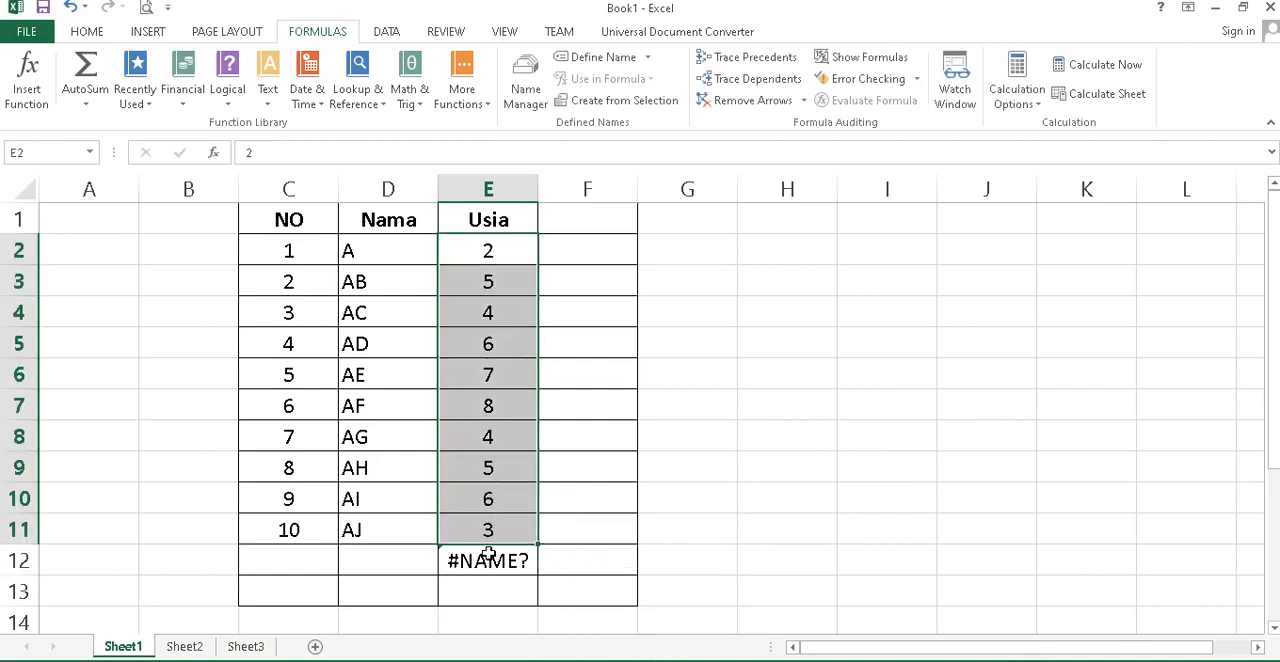
# Enter the formula =SUM(E2:E11) in E12 to total the Usia column.
pyautogui.click(485, 558)
pyautogui.write('=sum')
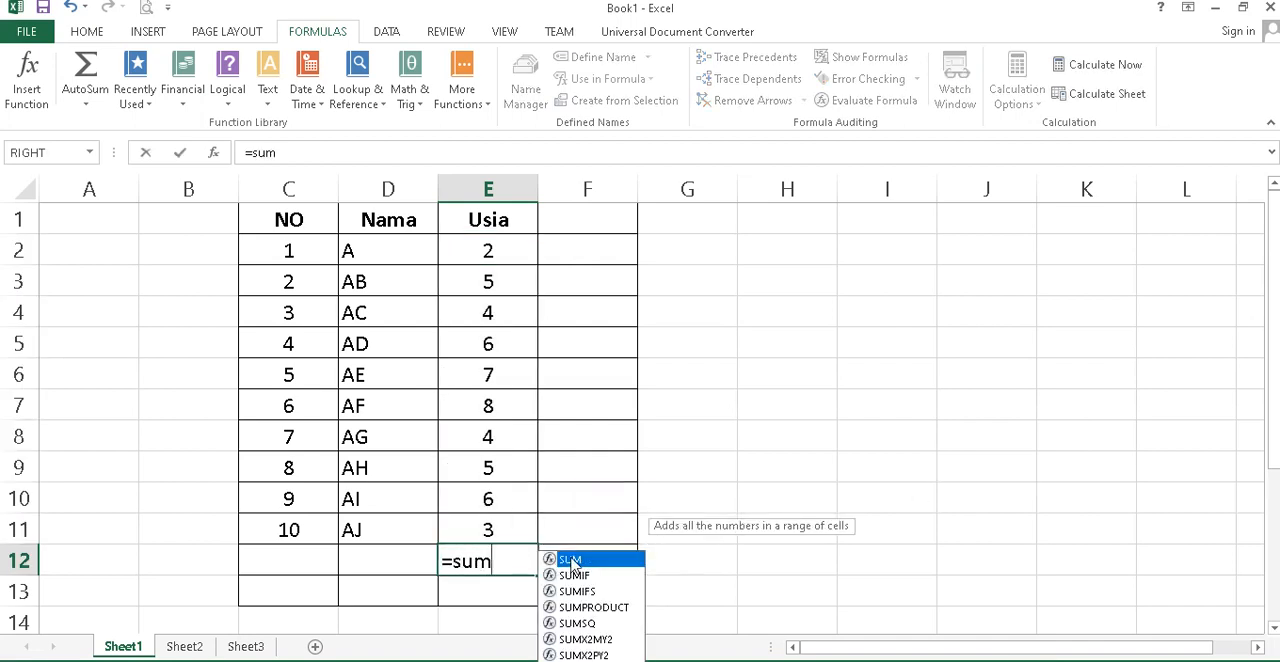
pyautogui.press('Tab')
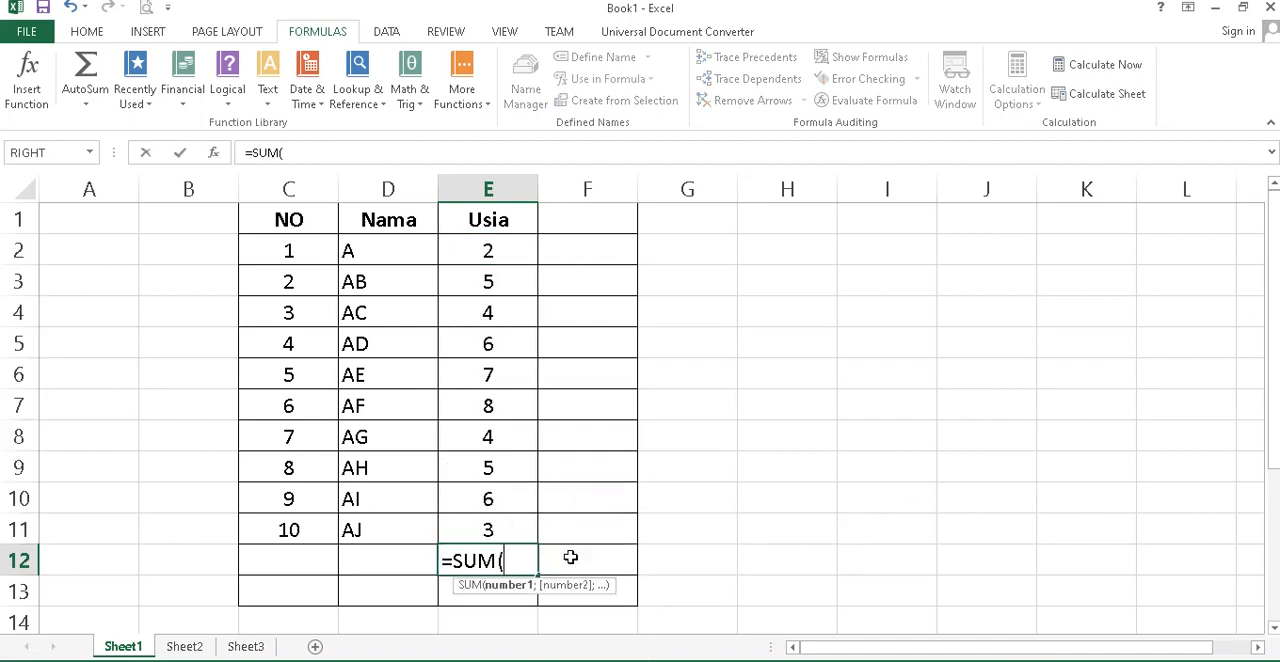
pyautogui.click(469, 248)
pyautogui.moveTo(469, 248); pyautogui.dragTo(494, 522)
pyautogui.press('Return')
pyautogui.press('Up')
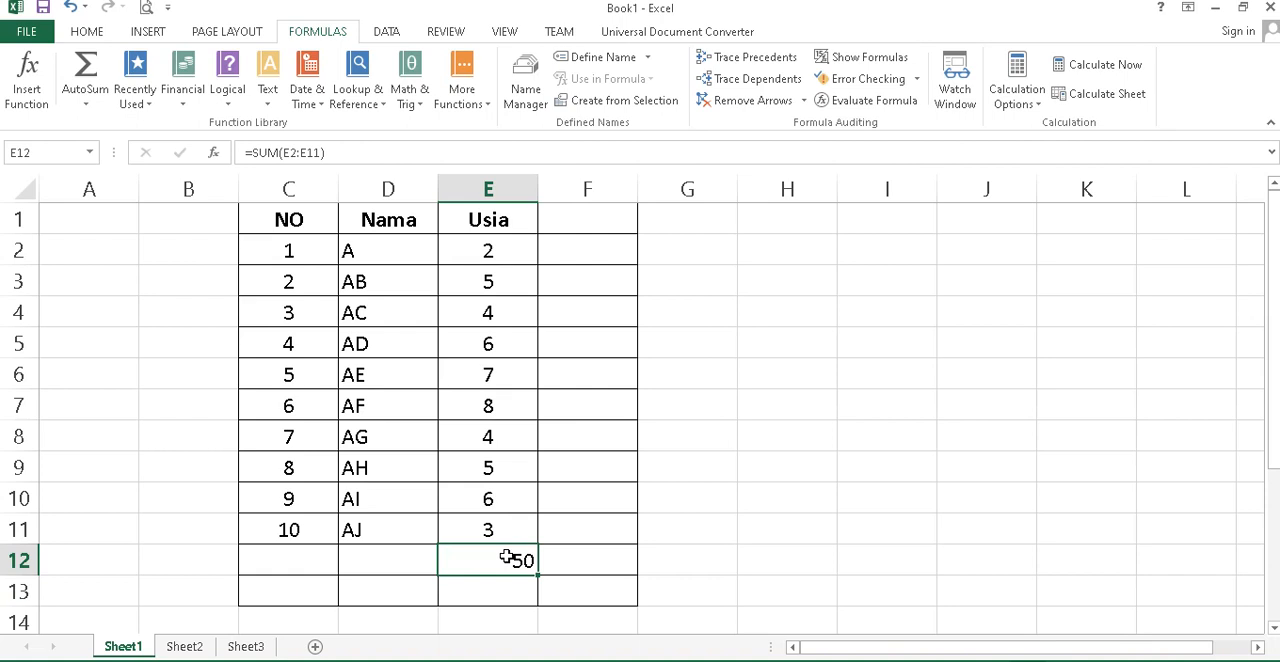
# Replace the content of E12 with =AVERAGE(E2:E11) to calculate the mean of the Usia column.
pyautogui.write('=a')
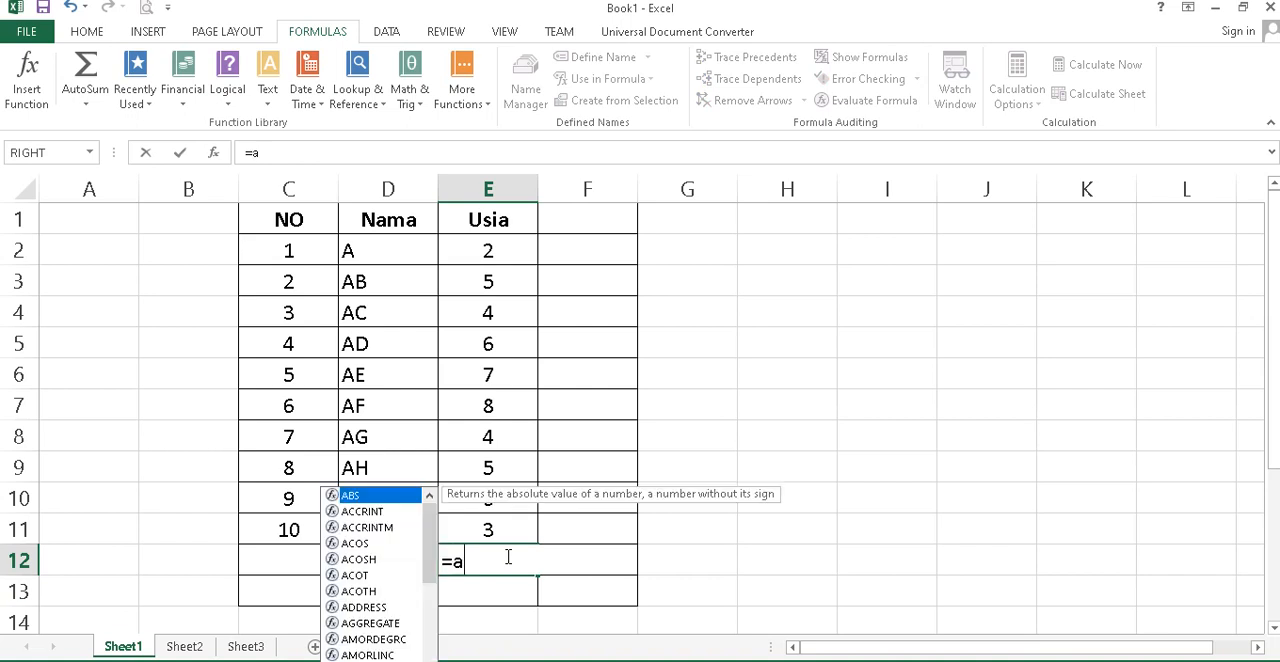
pyautogui.write('verage')
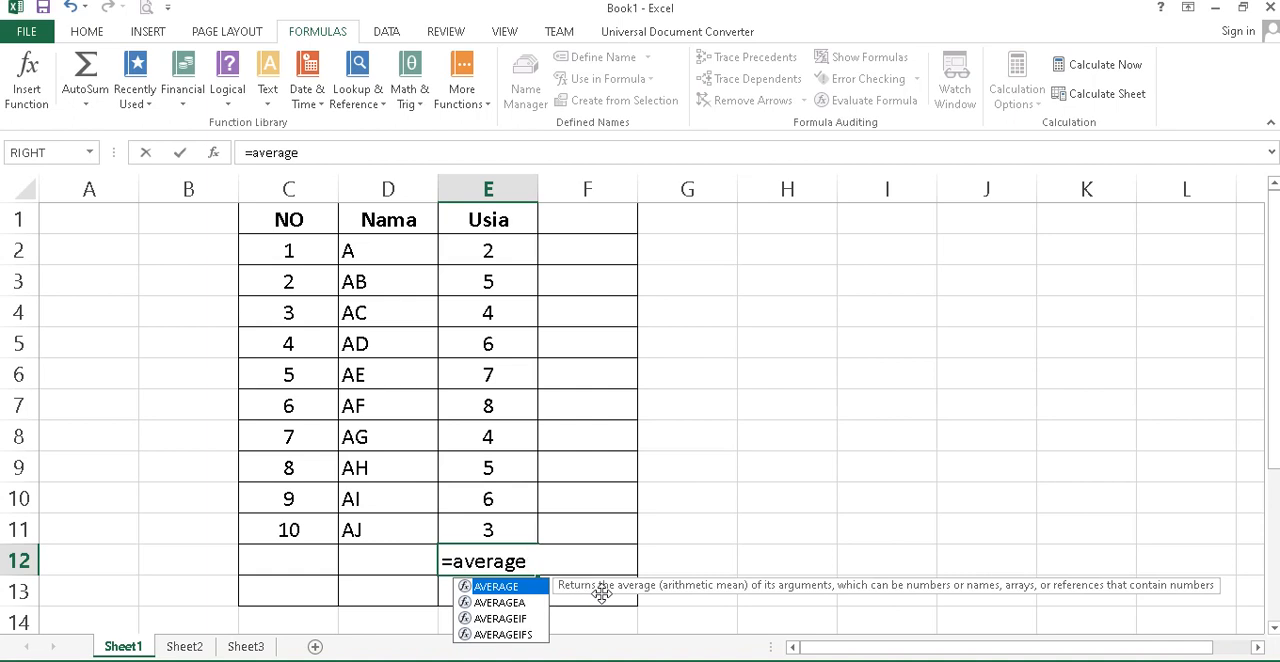
pyautogui.doubleClick(518, 587)
pyautogui.moveTo(500, 251); pyautogui.dragTo(500, 530)
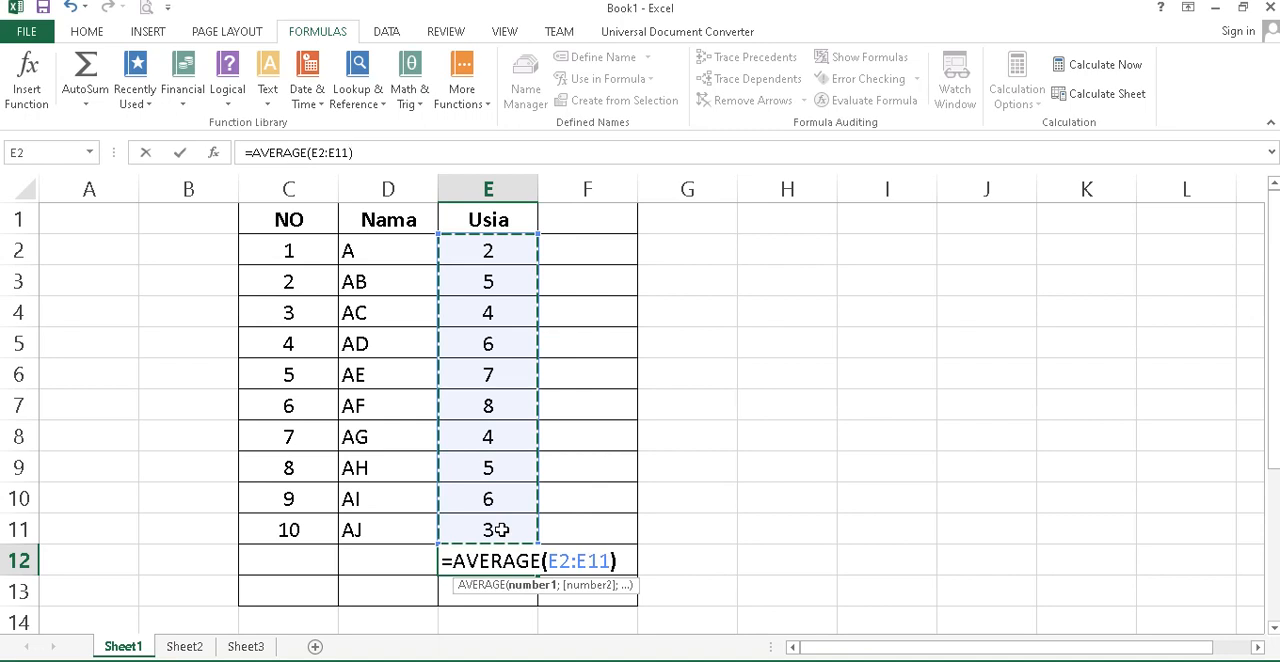
pyautogui.write(')')
pyautogui.press('Return')
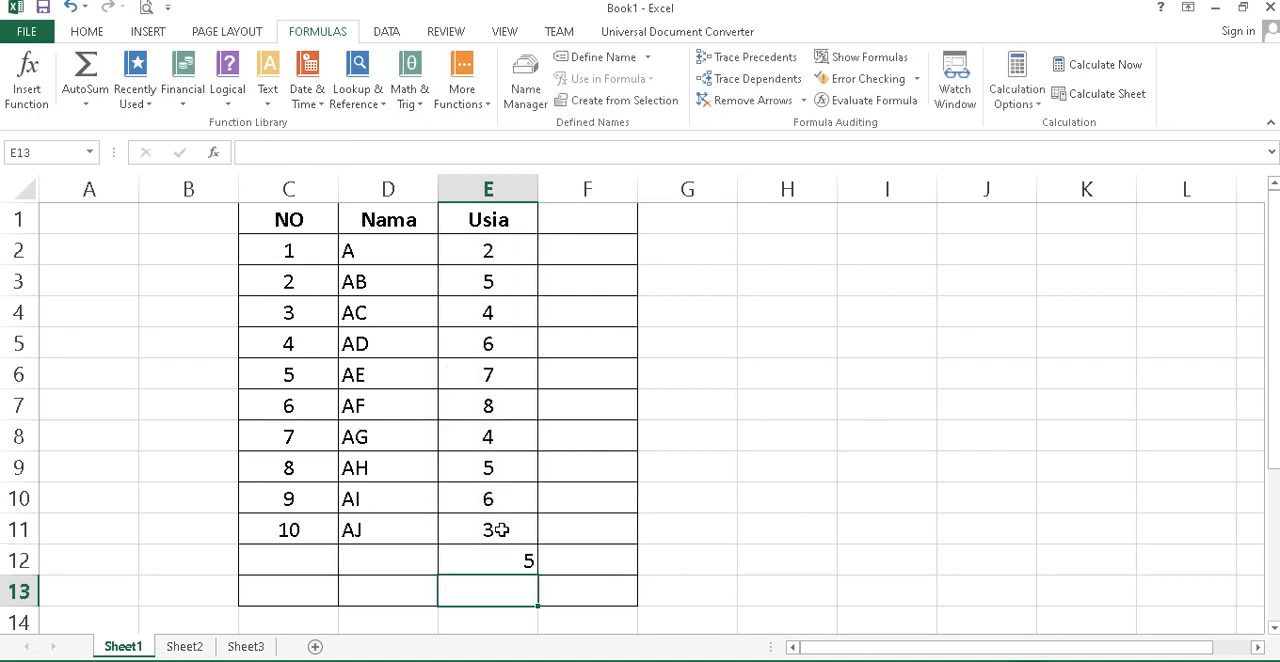
pyautogui.press('Up')
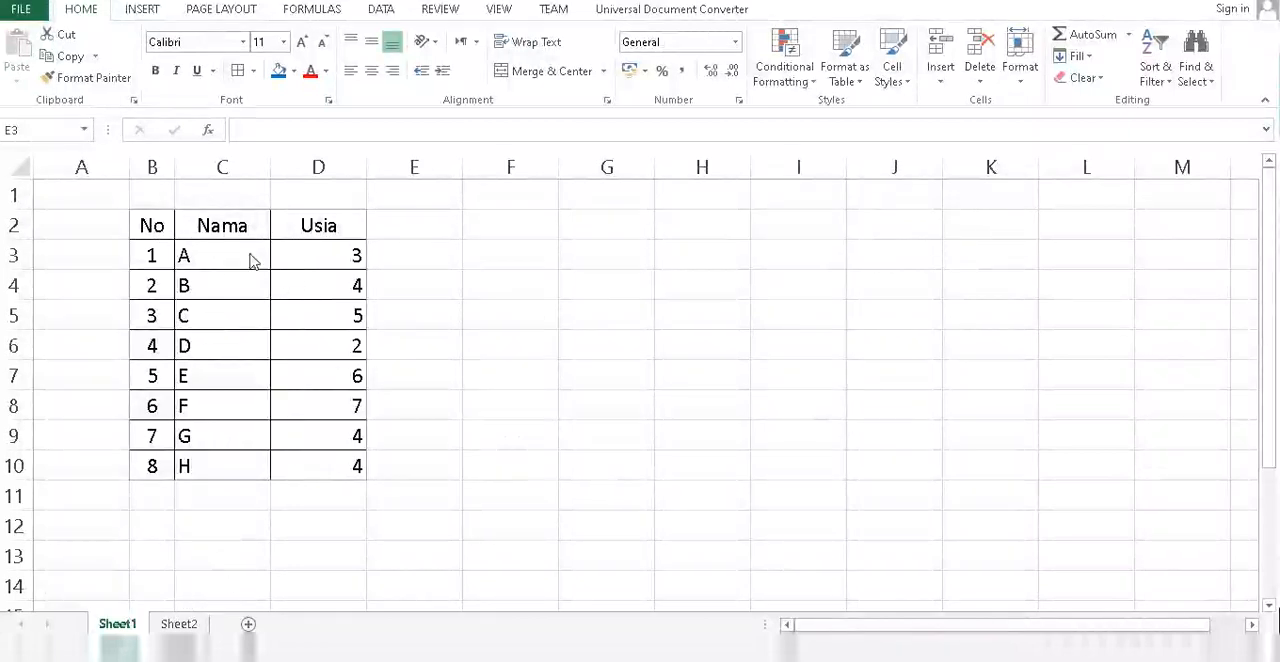
# Add the heading "Tinggi Badan" in E2 and widen column E to fit it.
pyautogui.click(405, 221)
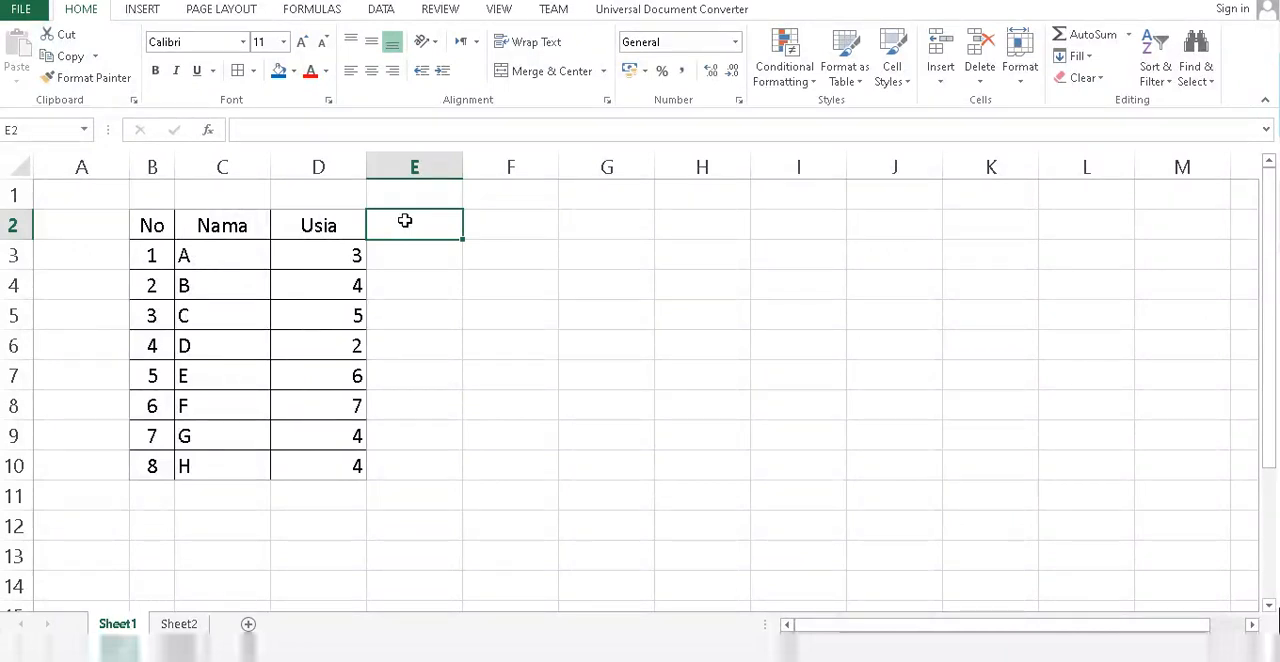
pyautogui.write('Tin')
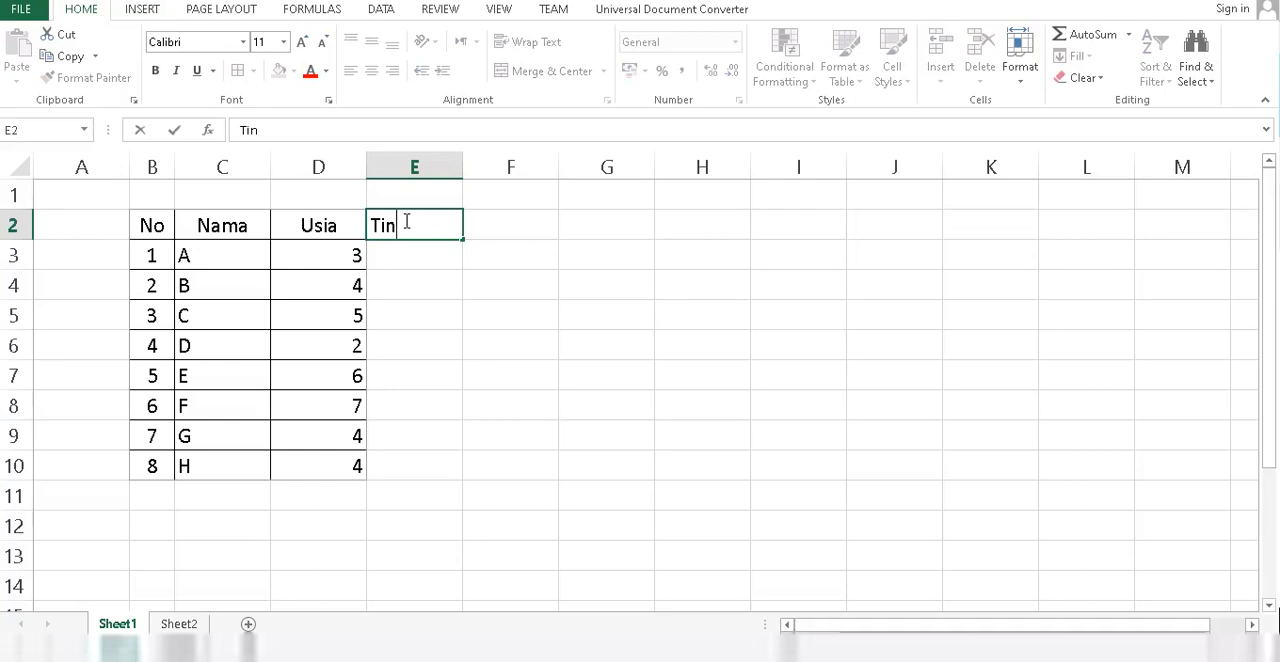
pyautogui.write('ggi Badan')
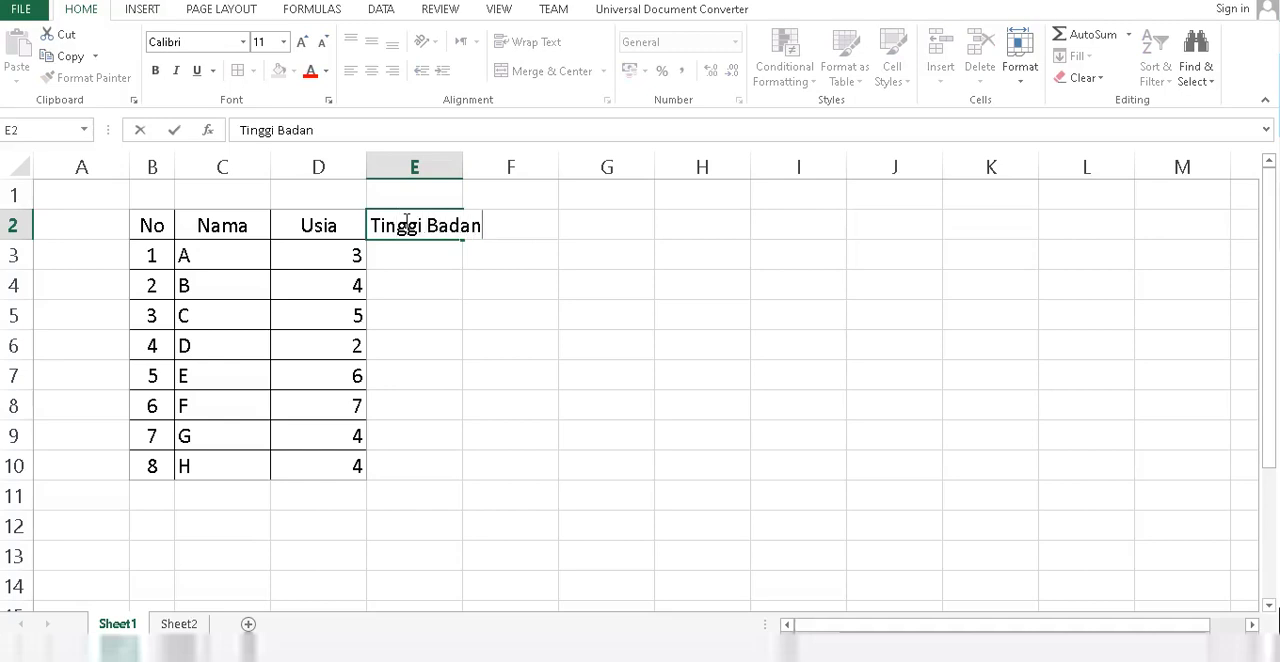
pyautogui.click(441, 171)
pyautogui.click(441, 171)
pyautogui.moveTo(463, 167); pyautogui.dragTo(500, 167)
# Enter 140 in E3 as the first Tinggi Badan value.
pyautogui.click(453, 251)
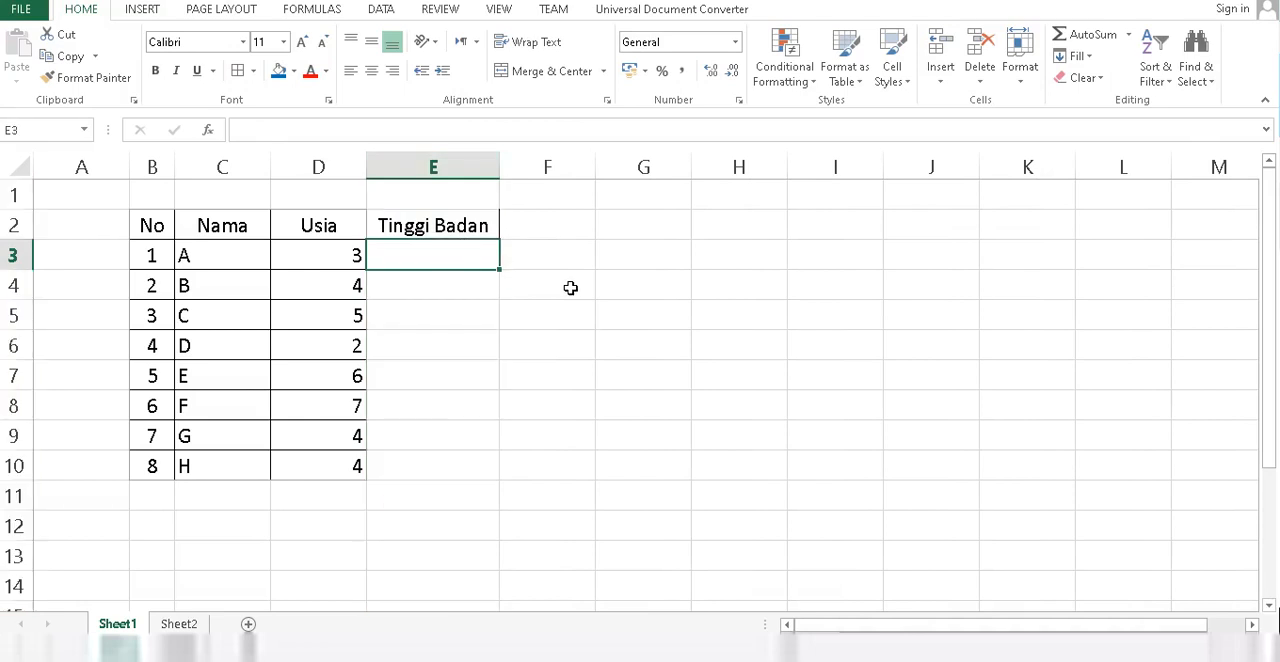
pyautogui.write('140')
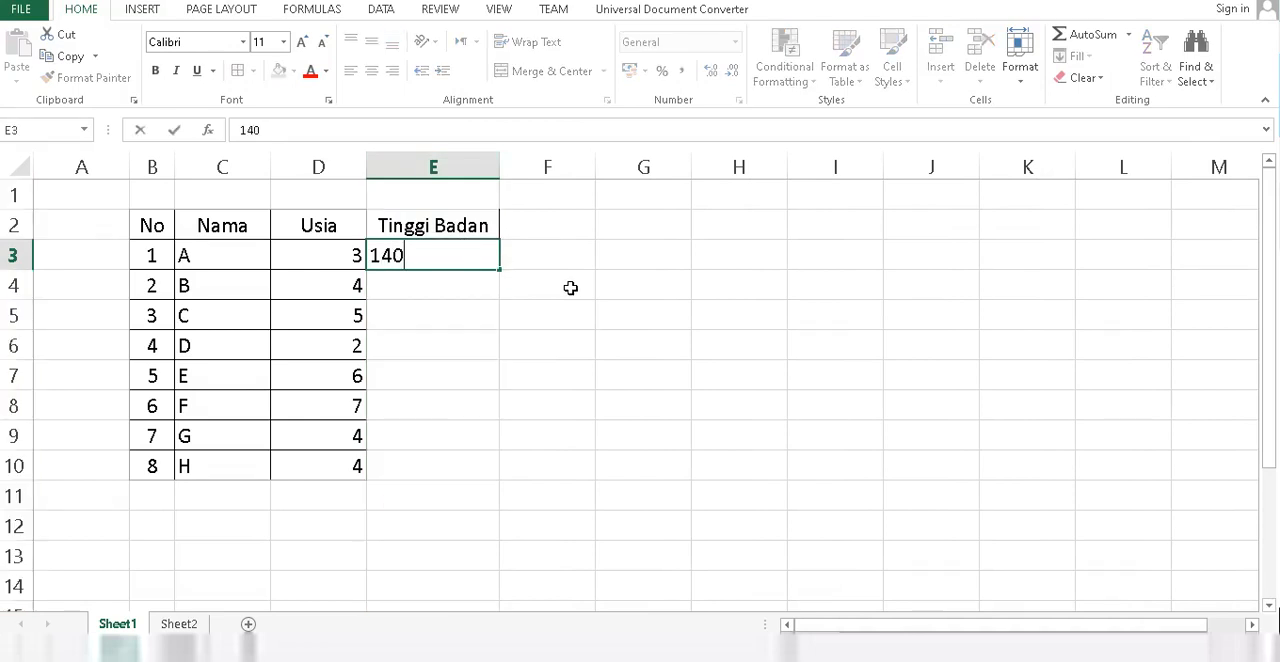
pyautogui.press('Return')
pyautogui.press('Up')
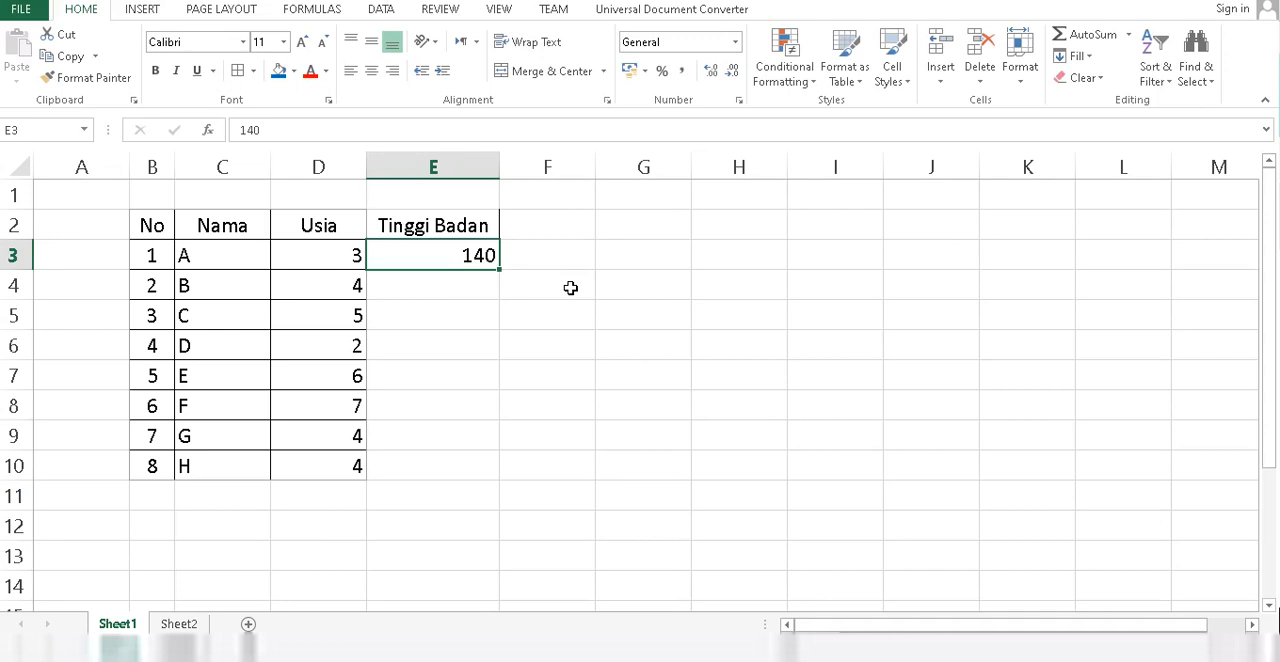
# Enter the formula =RANDBETWEEN(140;170) in E3 to generate a random height.
pyautogui.write('=rand')
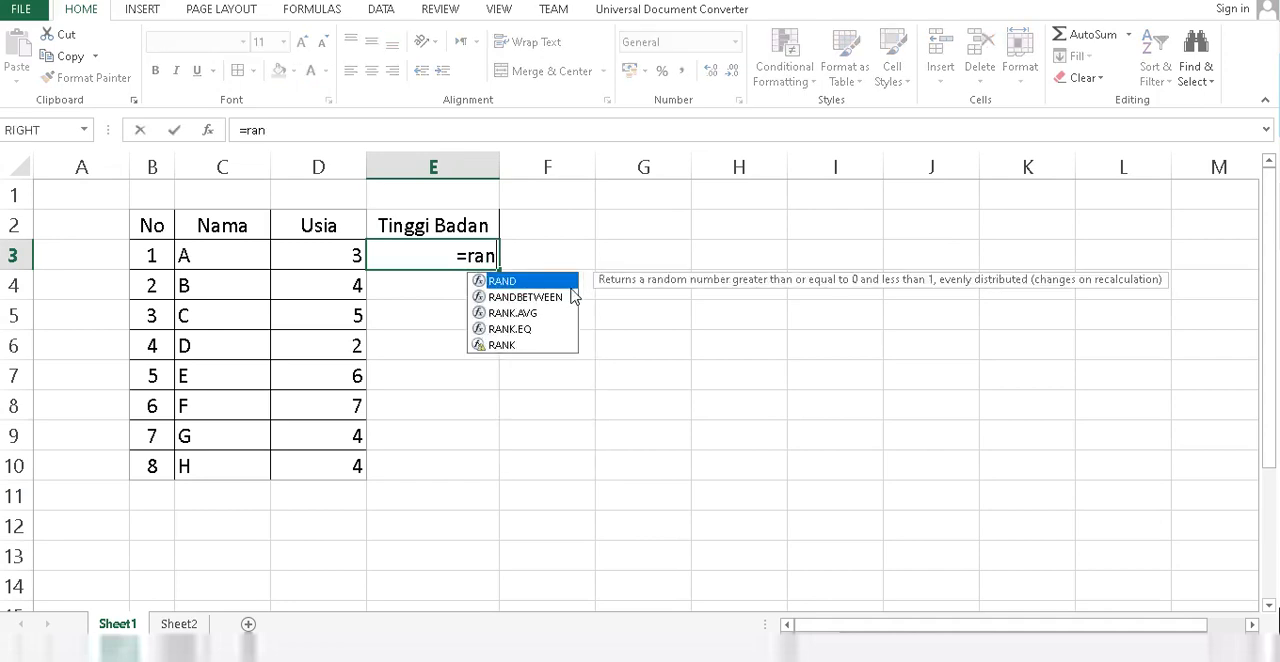
pyautogui.press('Down')
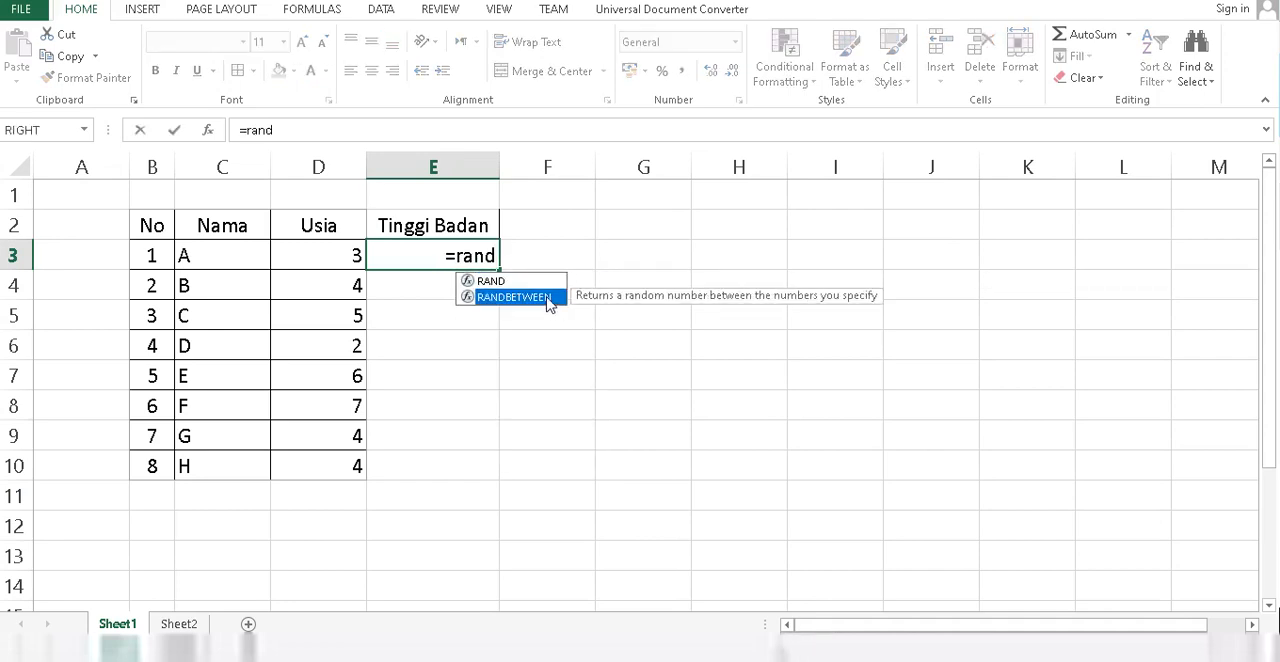
pyautogui.doubleClick(546, 297)
pyautogui.write('140')
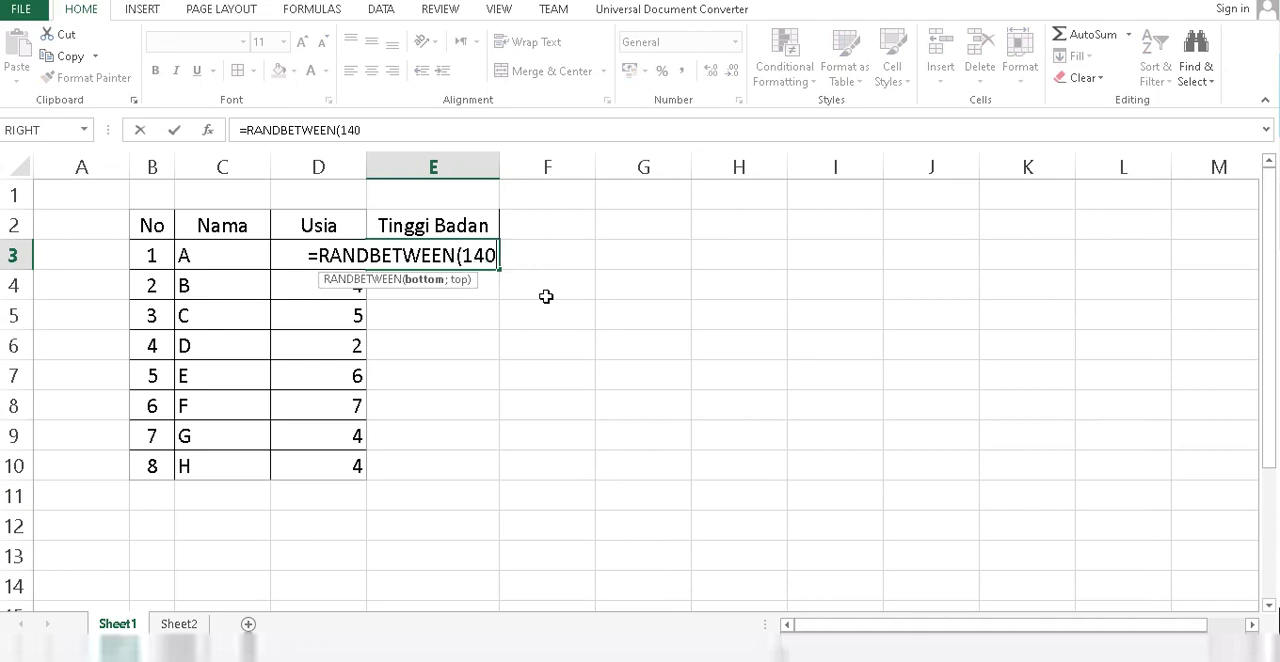
pyautogui.write(';')
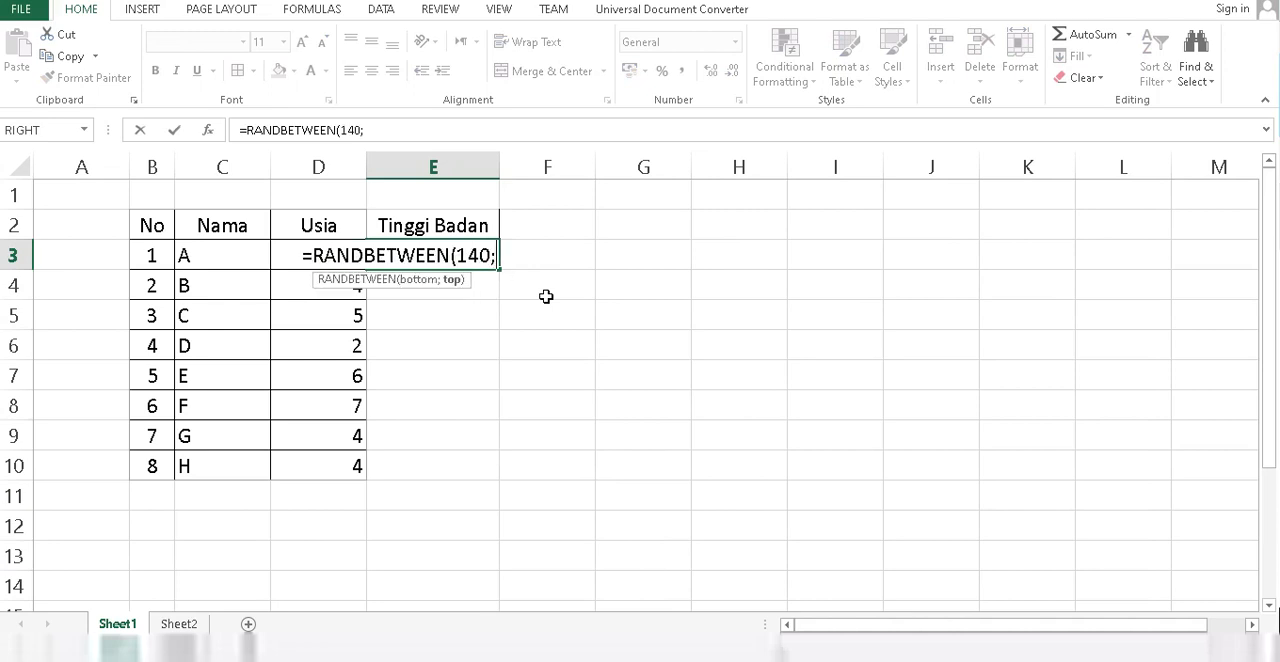
pyautogui.write('170')
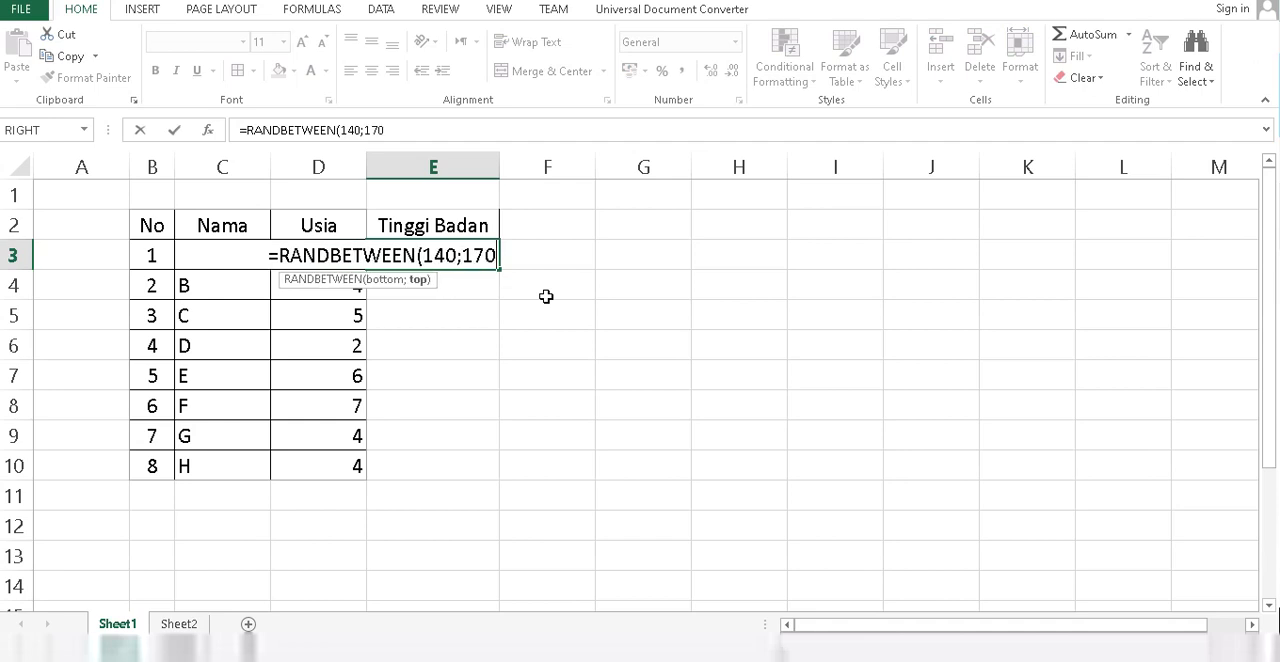
pyautogui.write(')')
pyautogui.press('Return')
# Copy the random-height formula from E3 down to the remaining table rows through E10.
pyautogui.press('Up')
pyautogui.hotkey('ctrl', 'c')
pyautogui.press('Down')
pyautogui.hotkey('shift', 'Down')
pyautogui.hotkey('shift', 'Down')
pyautogui.hotkey('shift', 'Down')
pyautogui.hotkey('shift', 'Down')
pyautogui.hotkey('shift', 'Down')
pyautogui.hotkey('shift', 'Down')
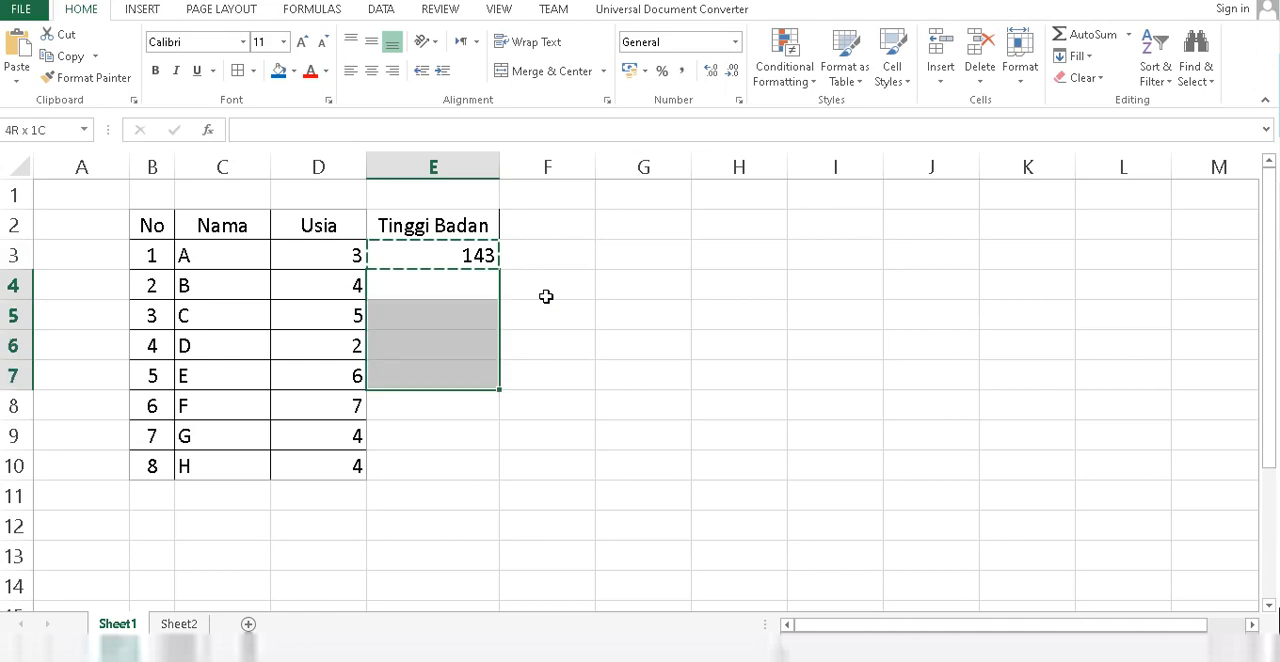
pyautogui.hotkey('ctrl', 'v')
pyautogui.click(626, 317)
# Replace the random-height formulas in E3:E10 with their fixed values and centre the cells.
pyautogui.moveTo(455, 256); pyautogui.dragTo(459, 462)
pyautogui.rightClick(460, 452)
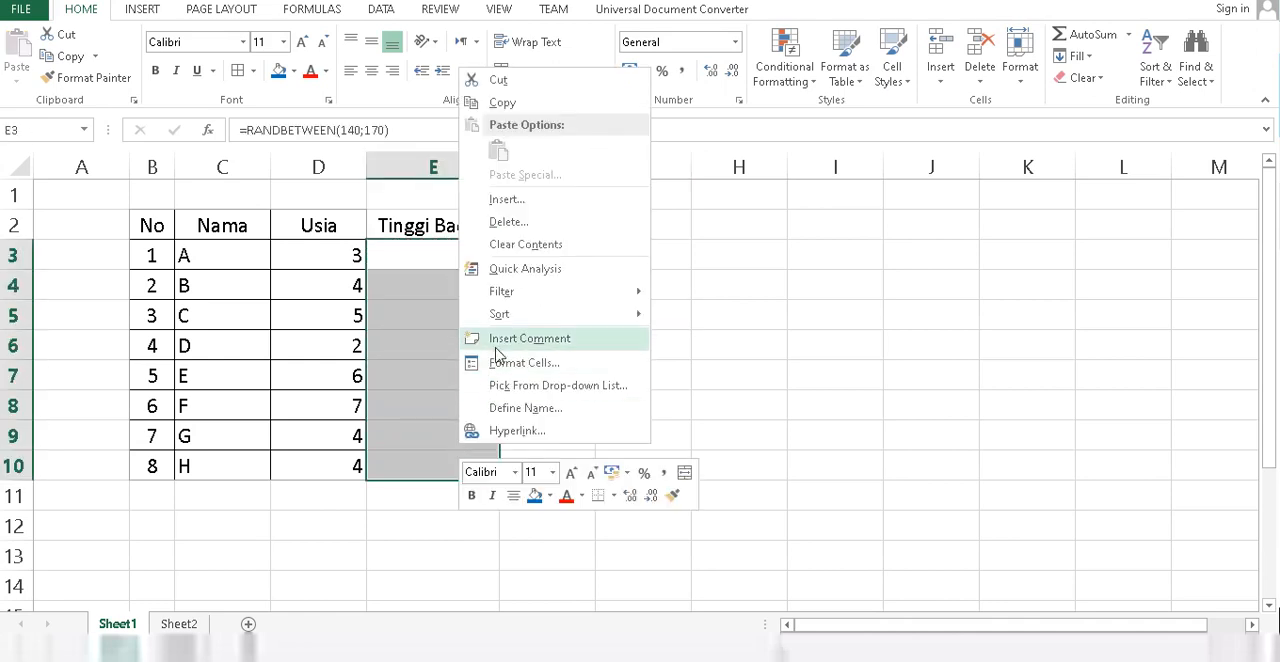
pyautogui.click(513, 107)
pyautogui.rightClick(424, 251)
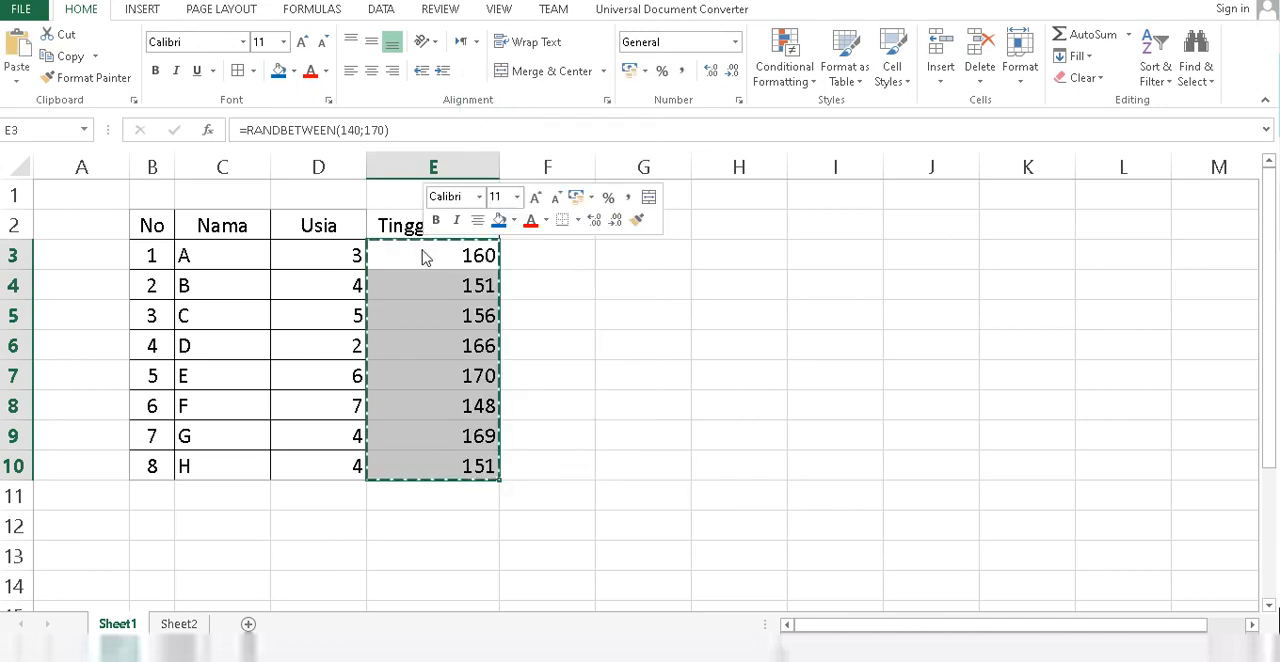
pyautogui.click(490, 334)
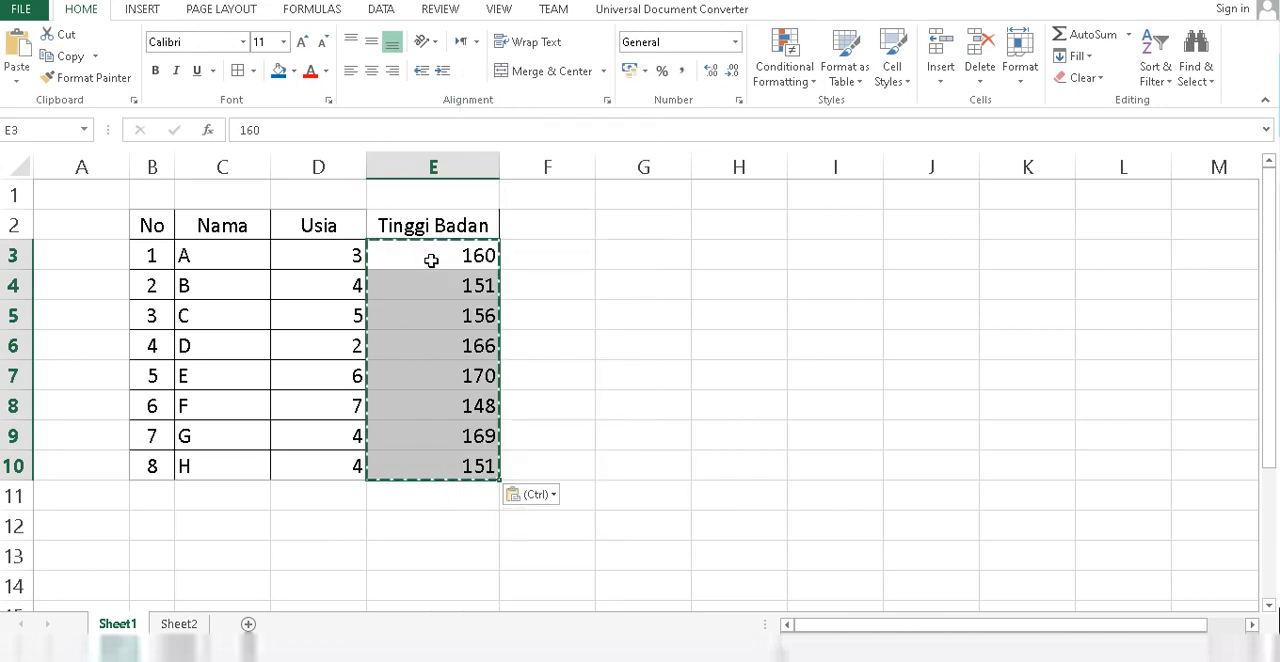
pyautogui.click(371, 70)
pyautogui.click(739, 345)
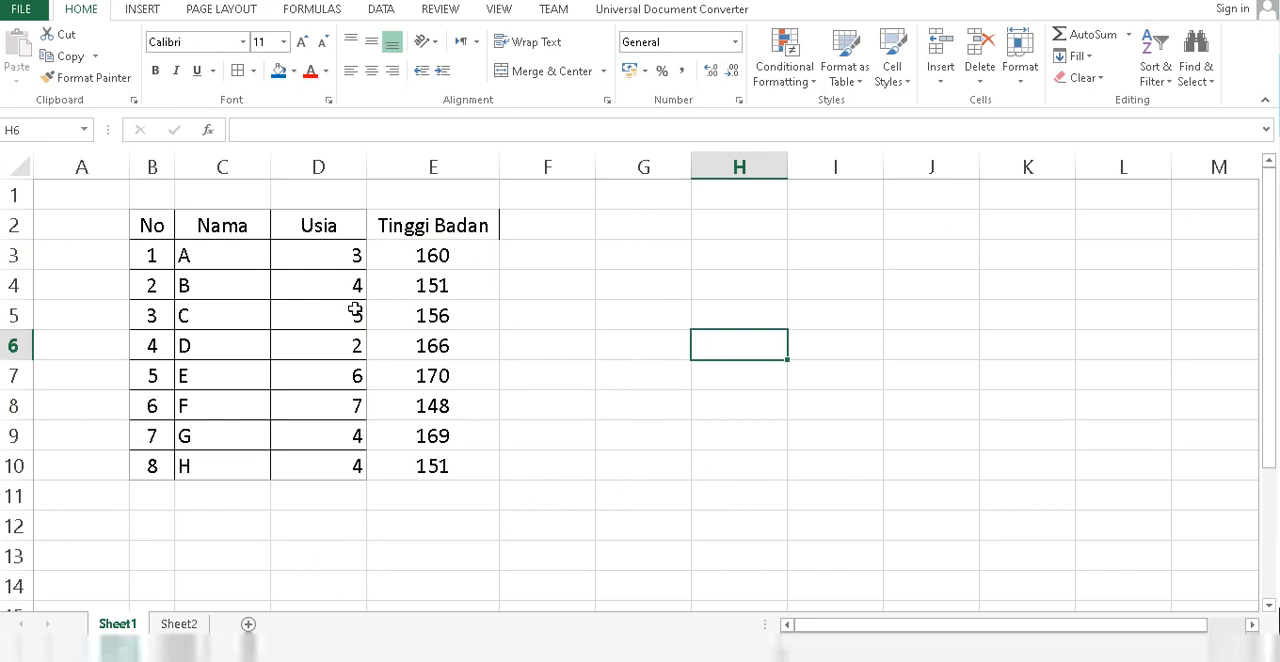
# Add the heading "Tinggi Badan" in I3 of Sheet2, beside the Nama column.
pyautogui.click(179, 623)
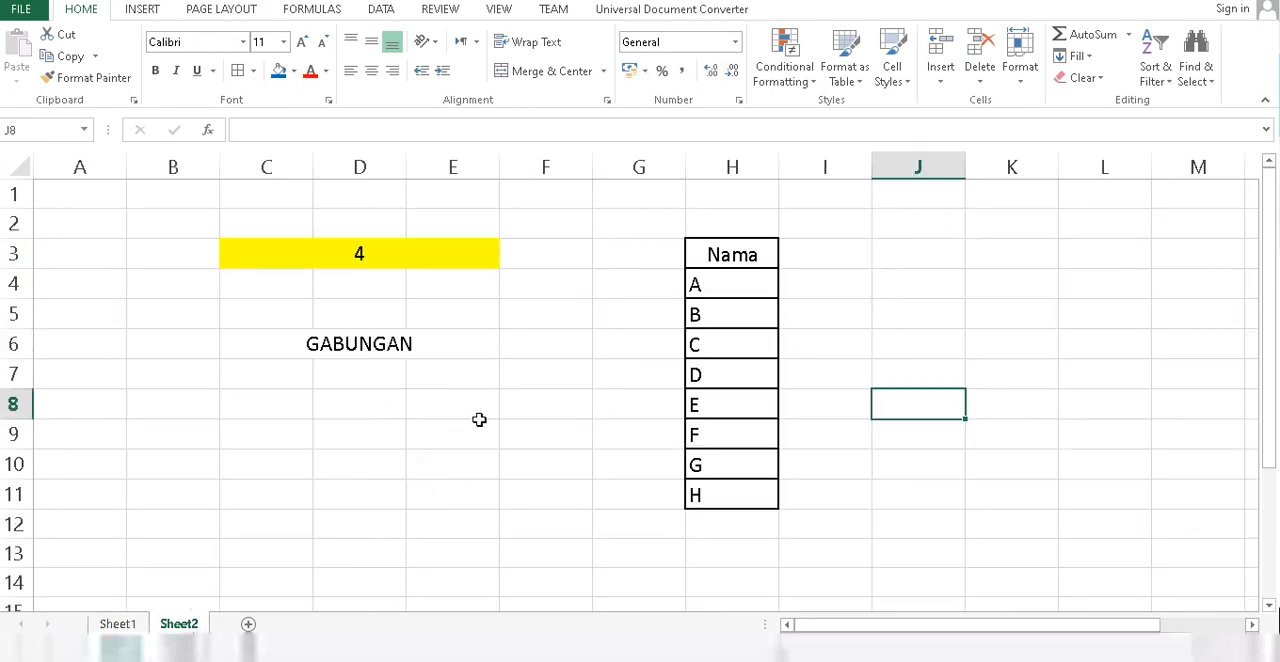
pyautogui.click(838, 253)
pyautogui.write('T')
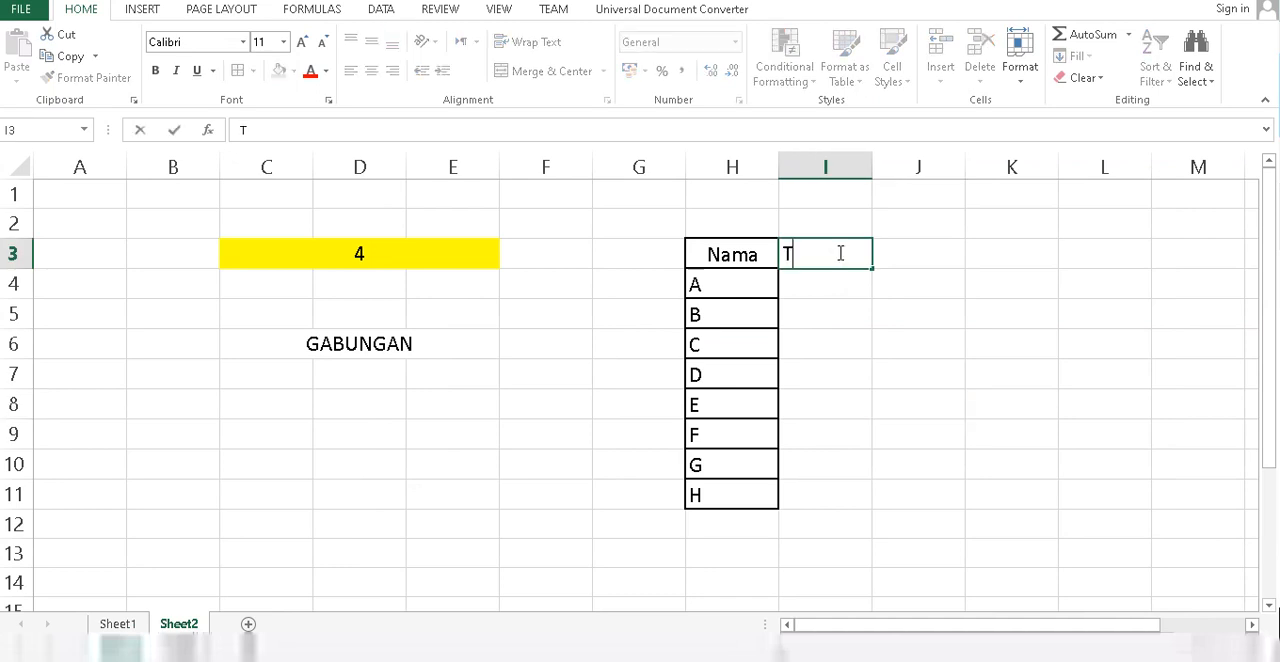
pyautogui.write('inggi Badan')
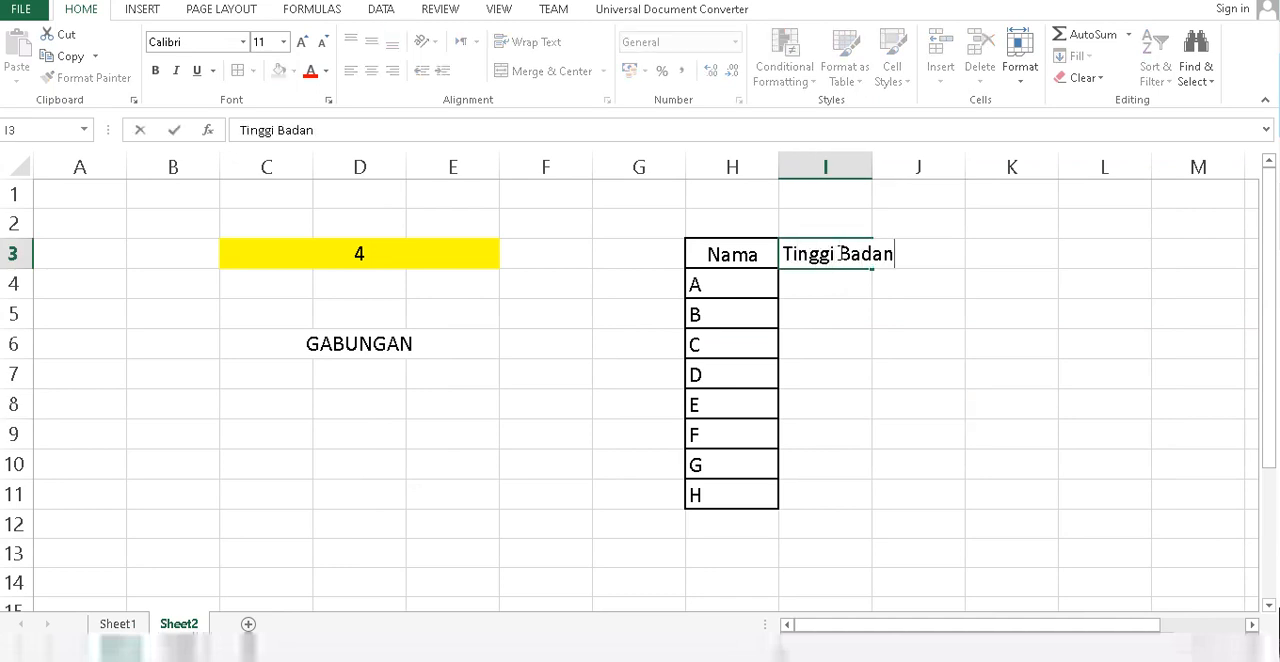
pyautogui.press('Return')
pyautogui.press('Return')
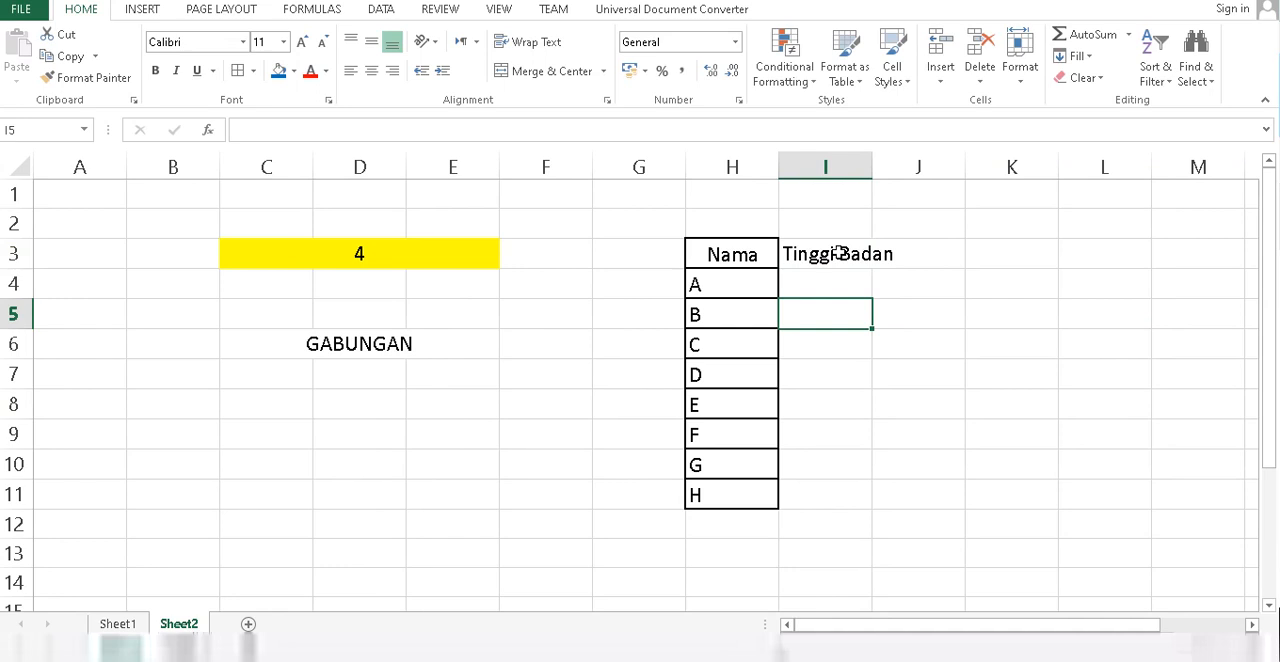
pyautogui.click(853, 289)
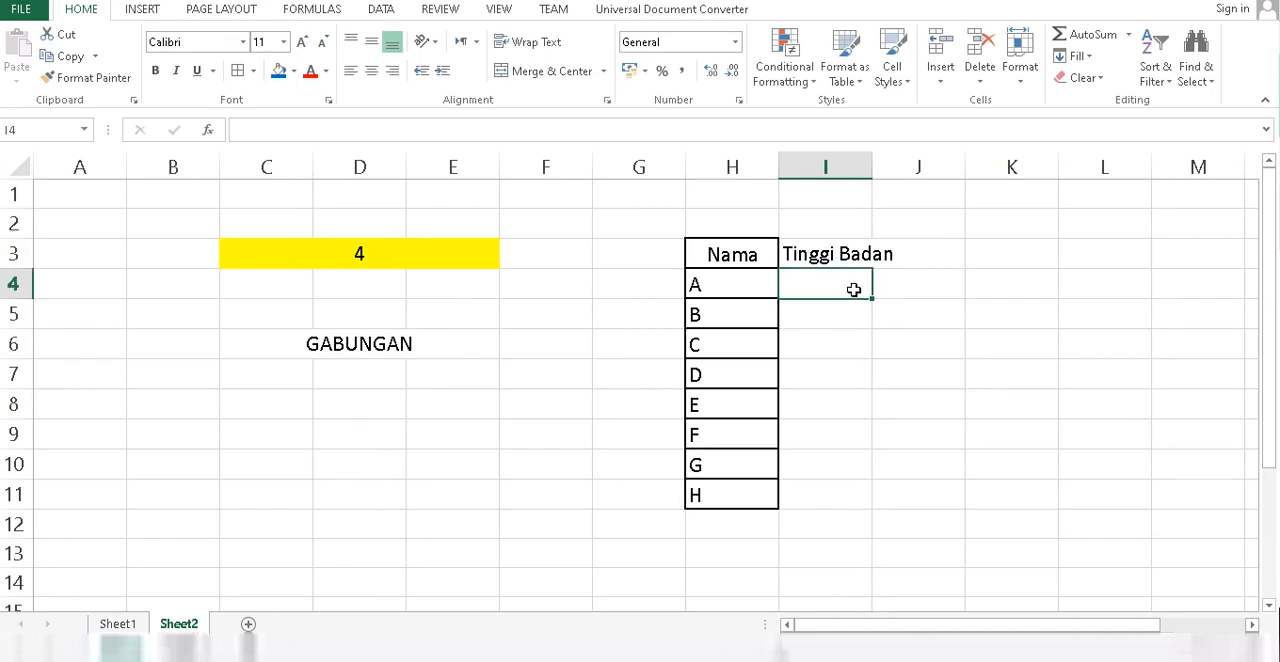
pyautogui.write('=')
pyautogui.press('BackSpace')
pyautogui.write('+')
pyautogui.press('Escape')
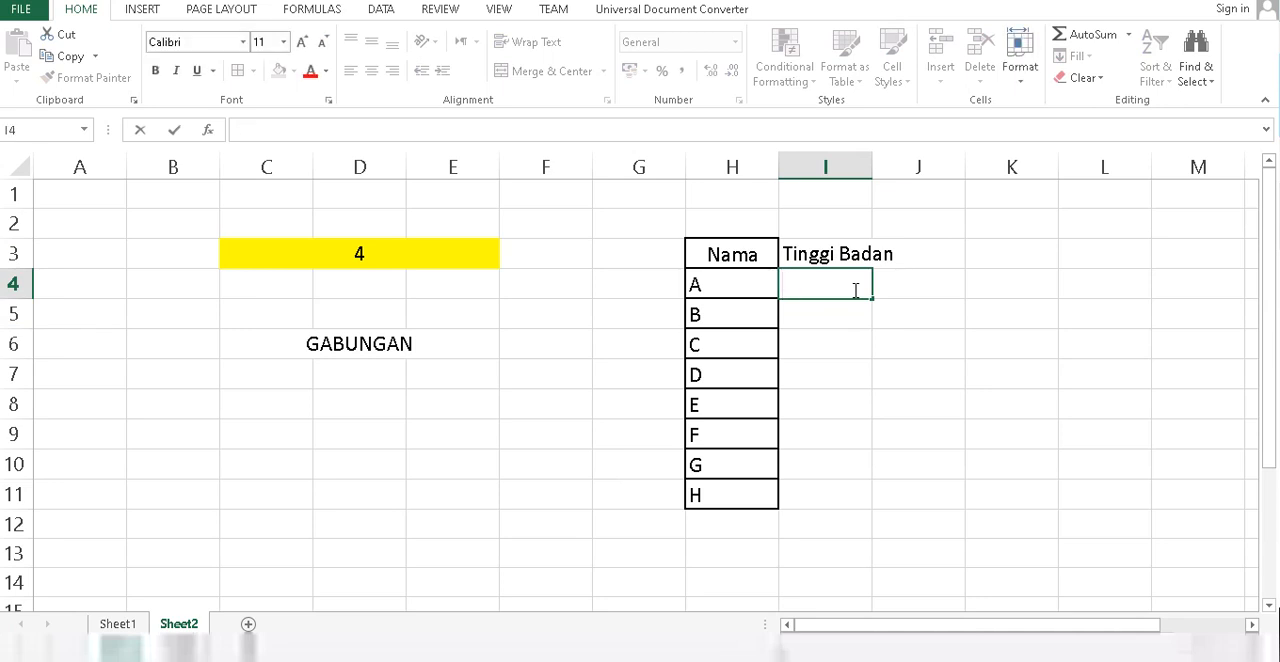
# Enter the formula =Sheet1!E3 in I4 of Sheet2 to link the first height.
pyautogui.write('=')
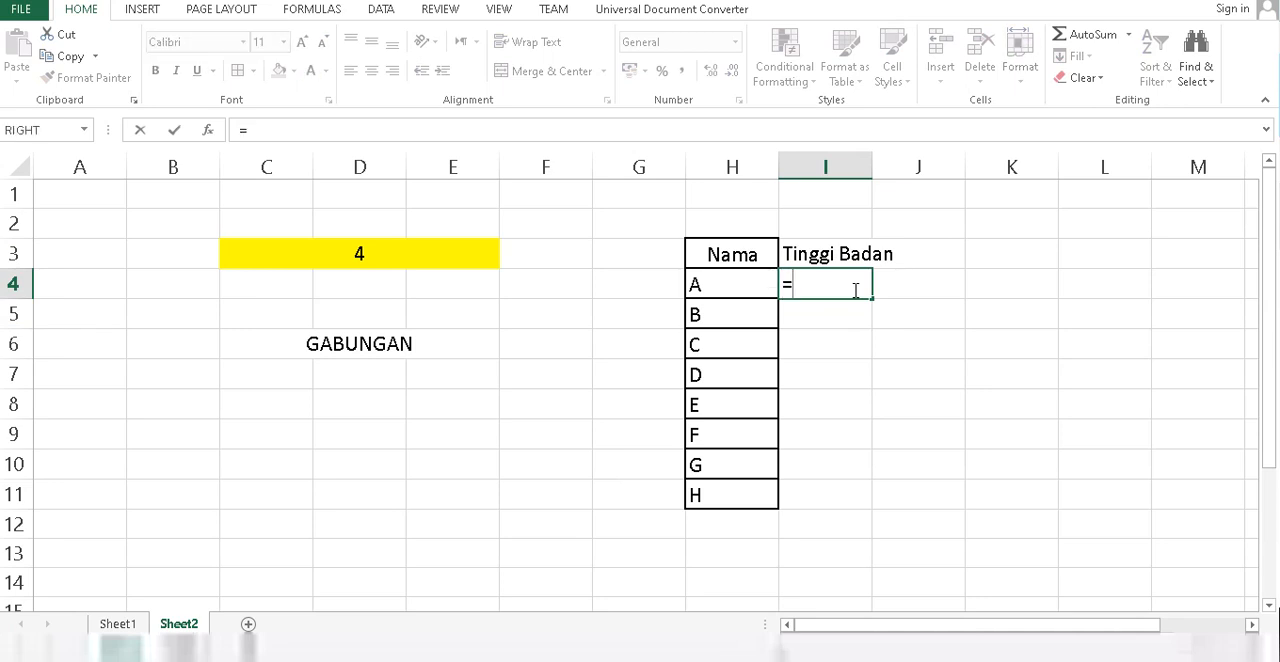
pyautogui.click(117, 624)
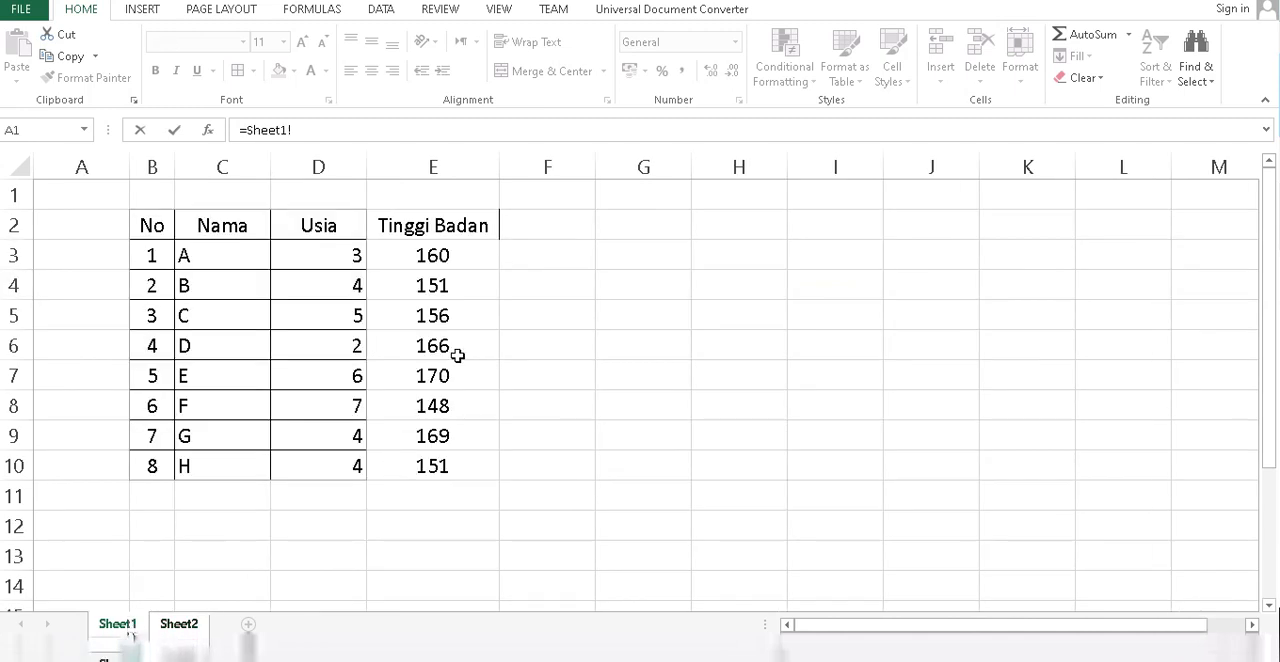
pyautogui.click(451, 256)
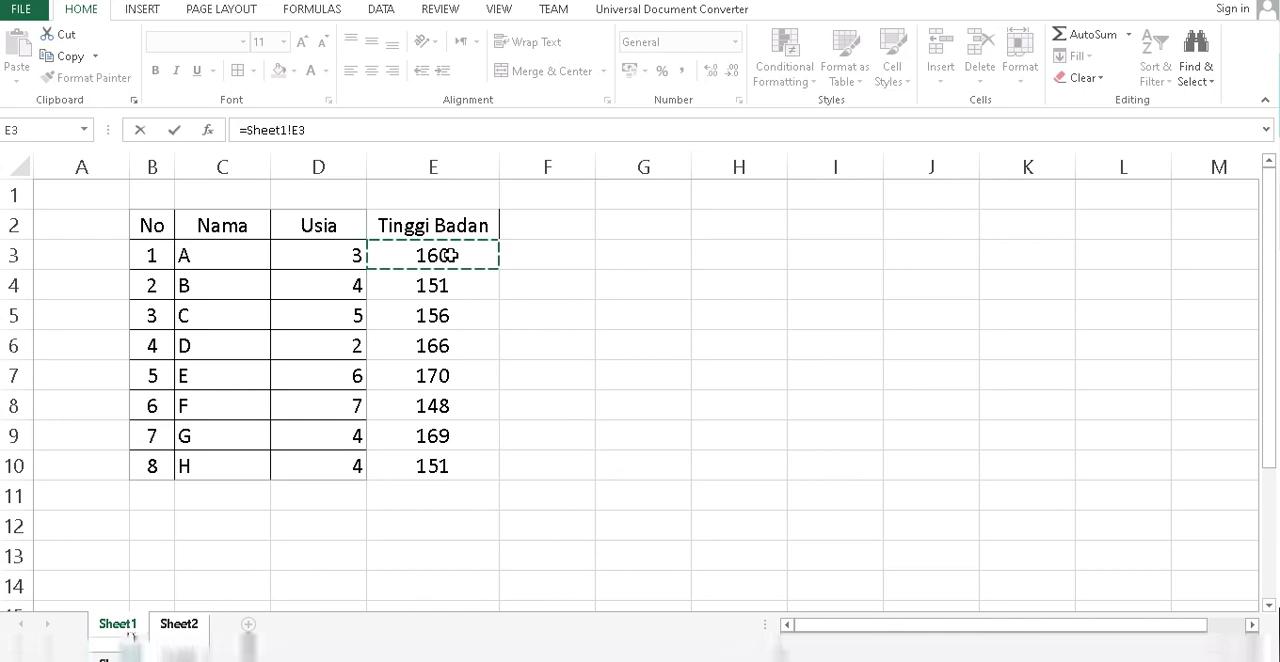
pyautogui.press('Return')
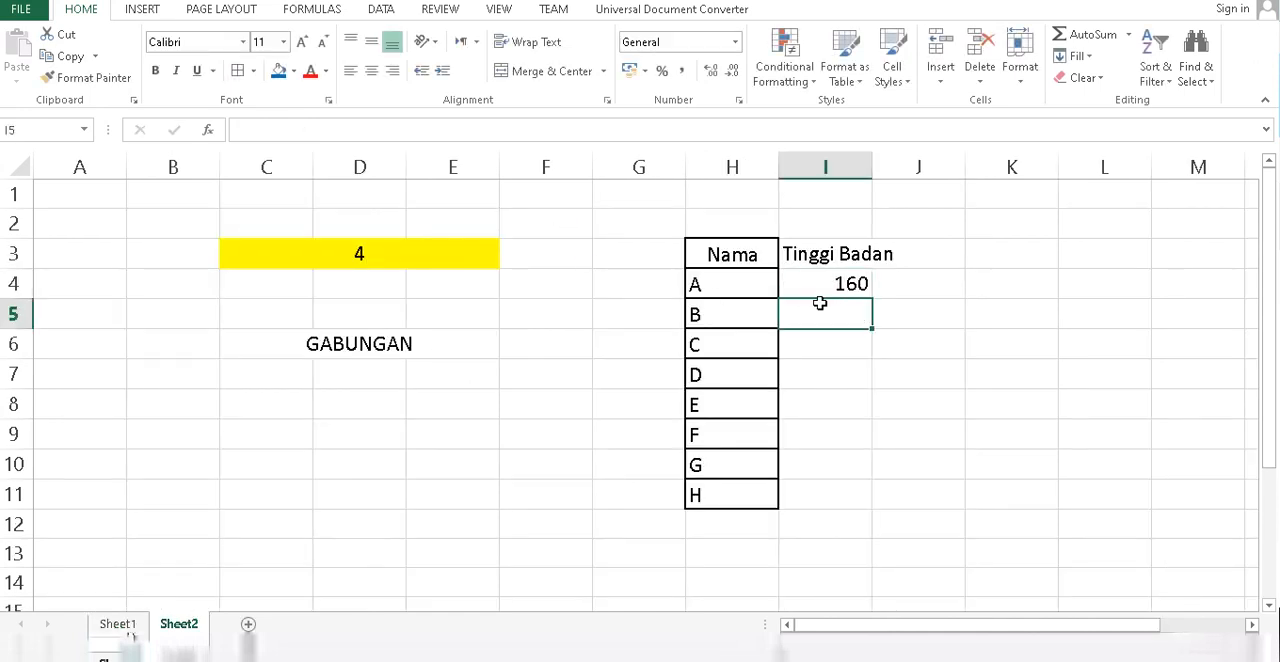
# Fill the linked-height formula from I4 down through I11 and inspect the formula in I5.
pyautogui.click(850, 287)
pyautogui.moveTo(874, 297); pyautogui.dragTo(874, 512)
pyautogui.click(833, 311)
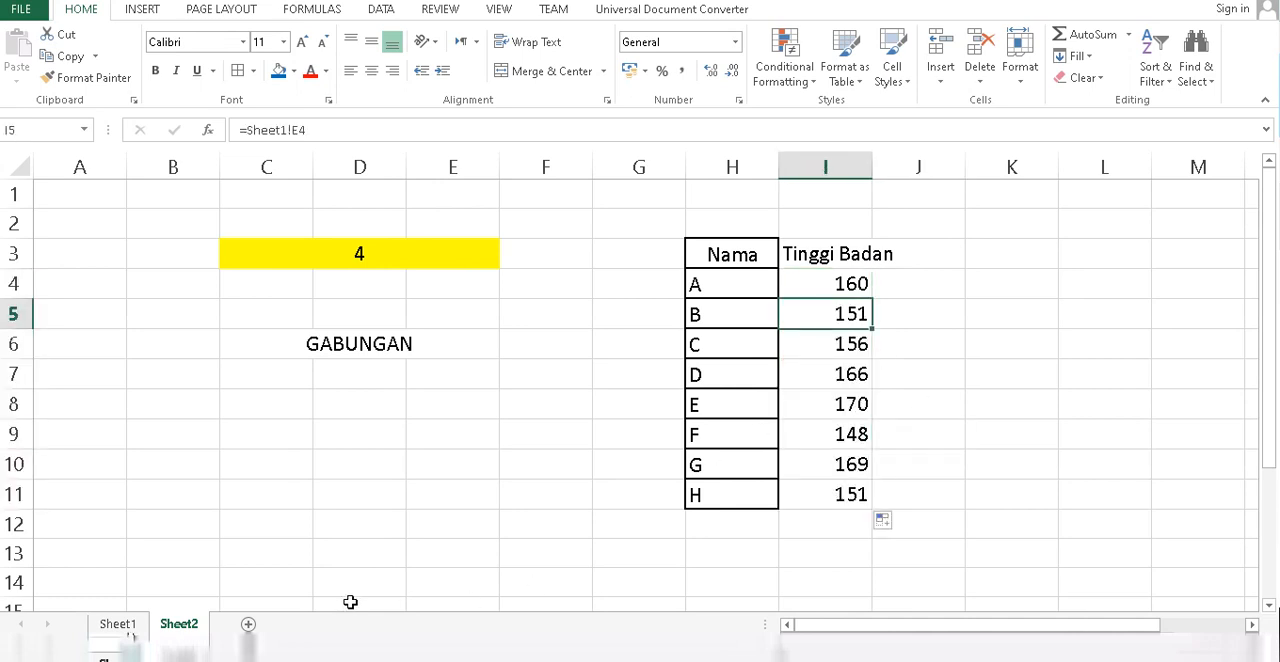
# Change the Tinggi Badan value in E7 of Sheet1 to 132 and check the linked cell I8 on Sheet2.
pyautogui.click(115, 624)
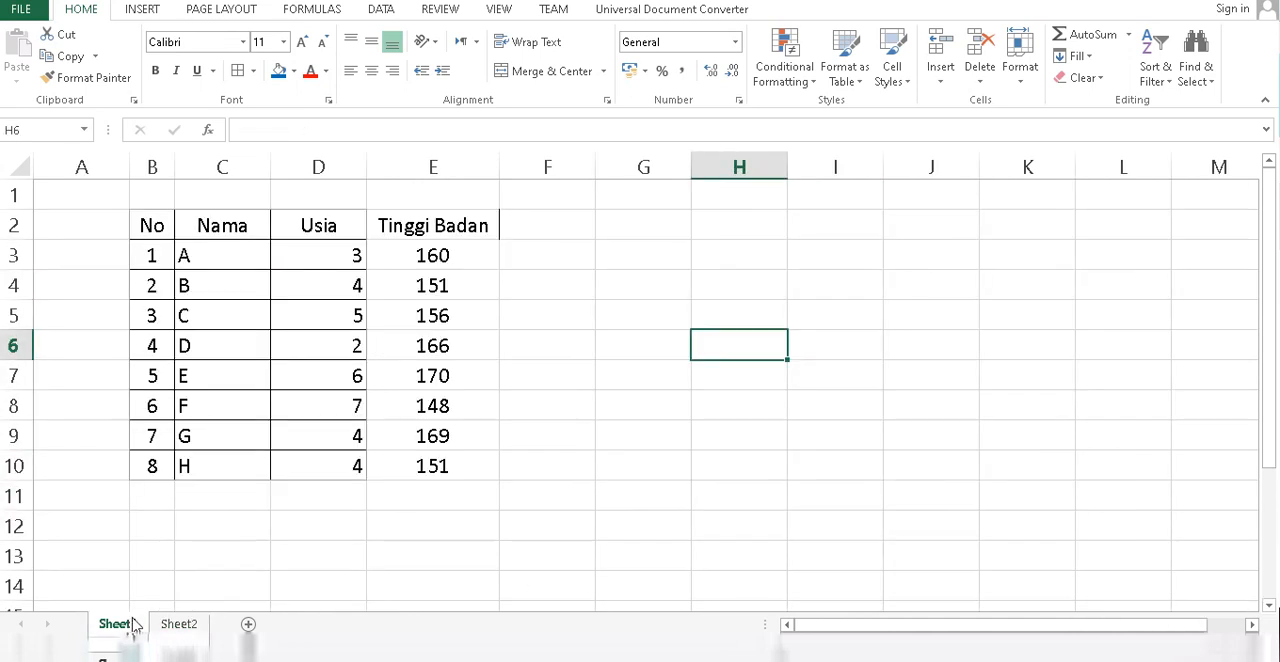
pyautogui.click(186, 624)
pyautogui.click(138, 626)
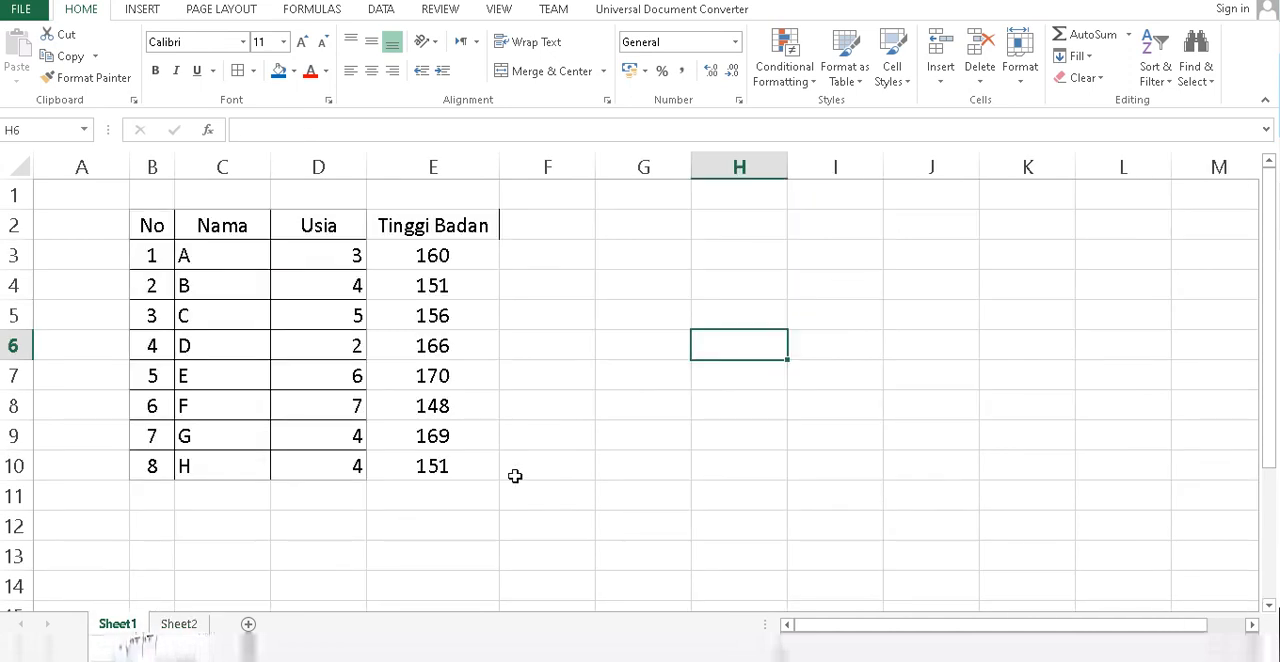
pyautogui.click(436, 376)
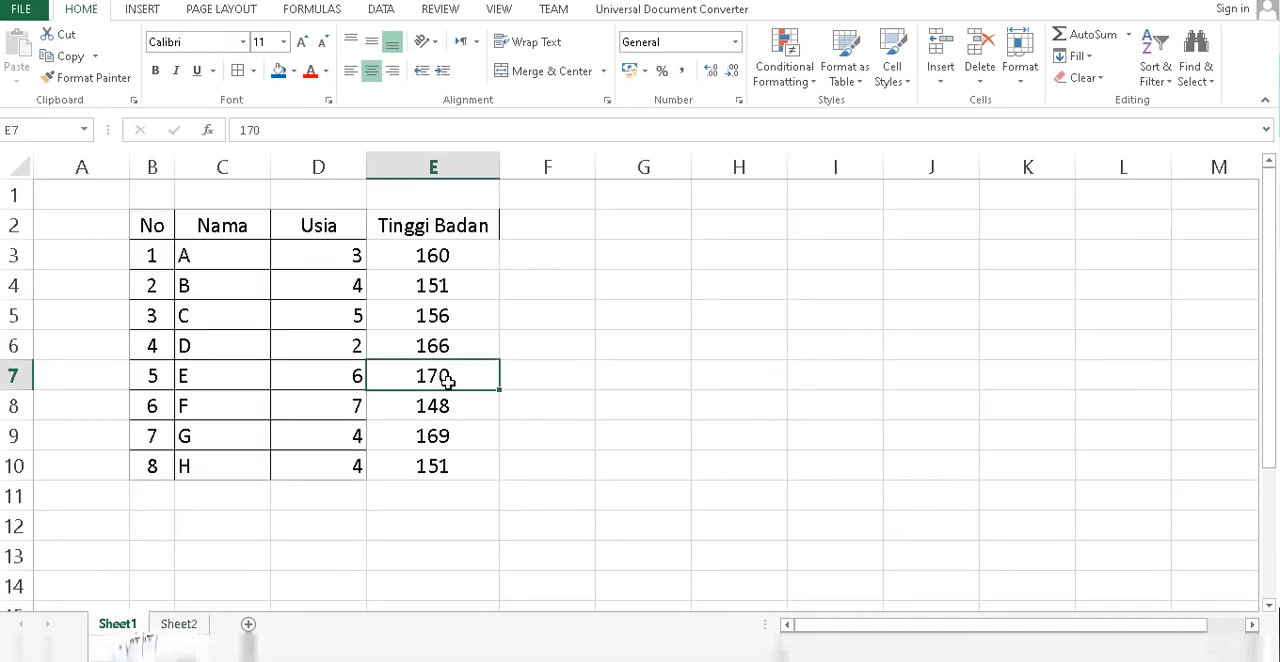
pyautogui.write('1')
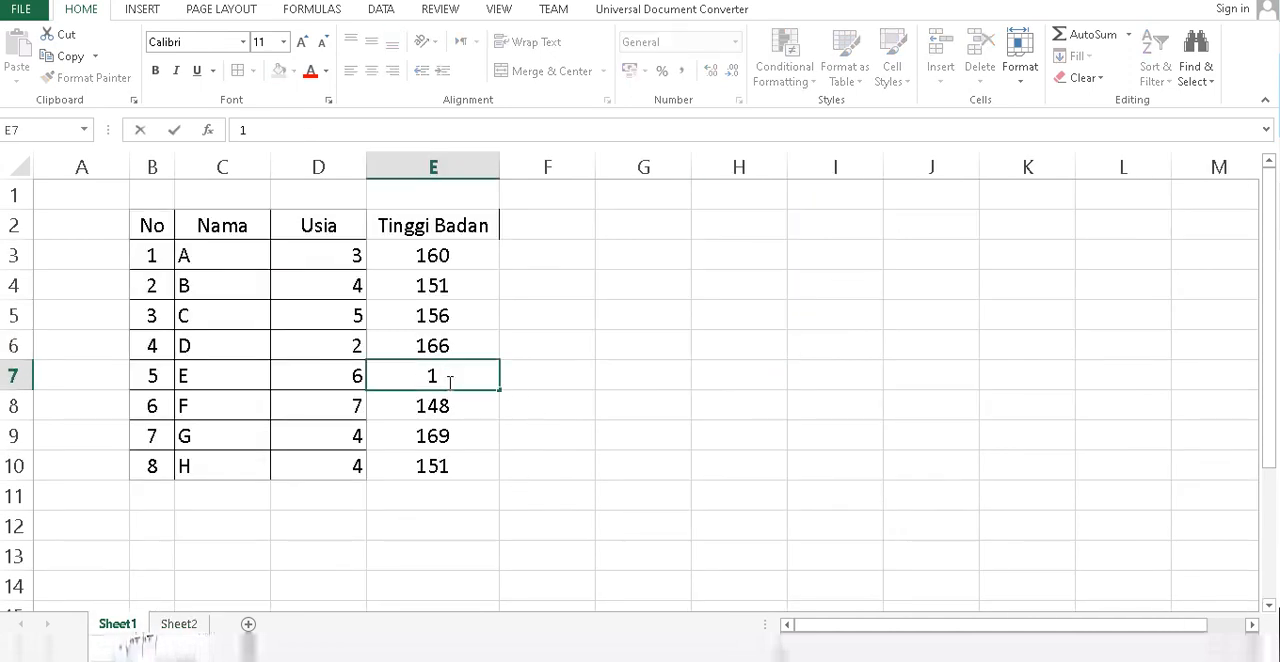
pyautogui.write('32')
pyautogui.press('Return')
pyautogui.click(179, 623)
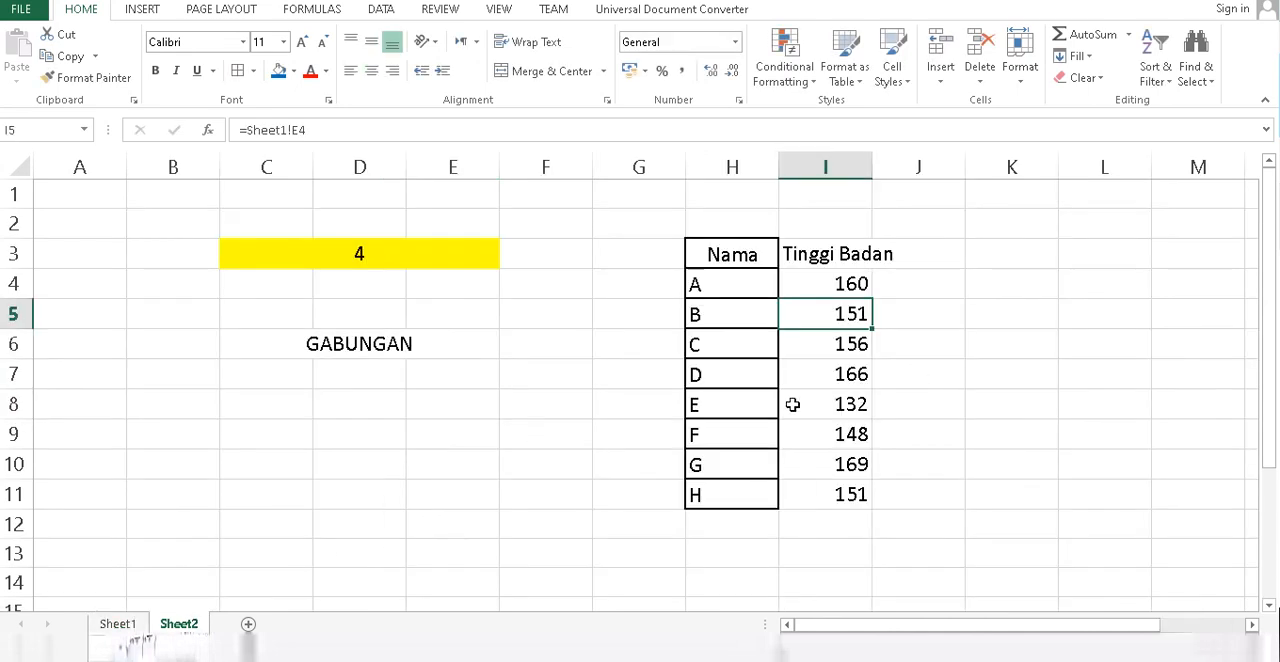
pyautogui.click(858, 404)
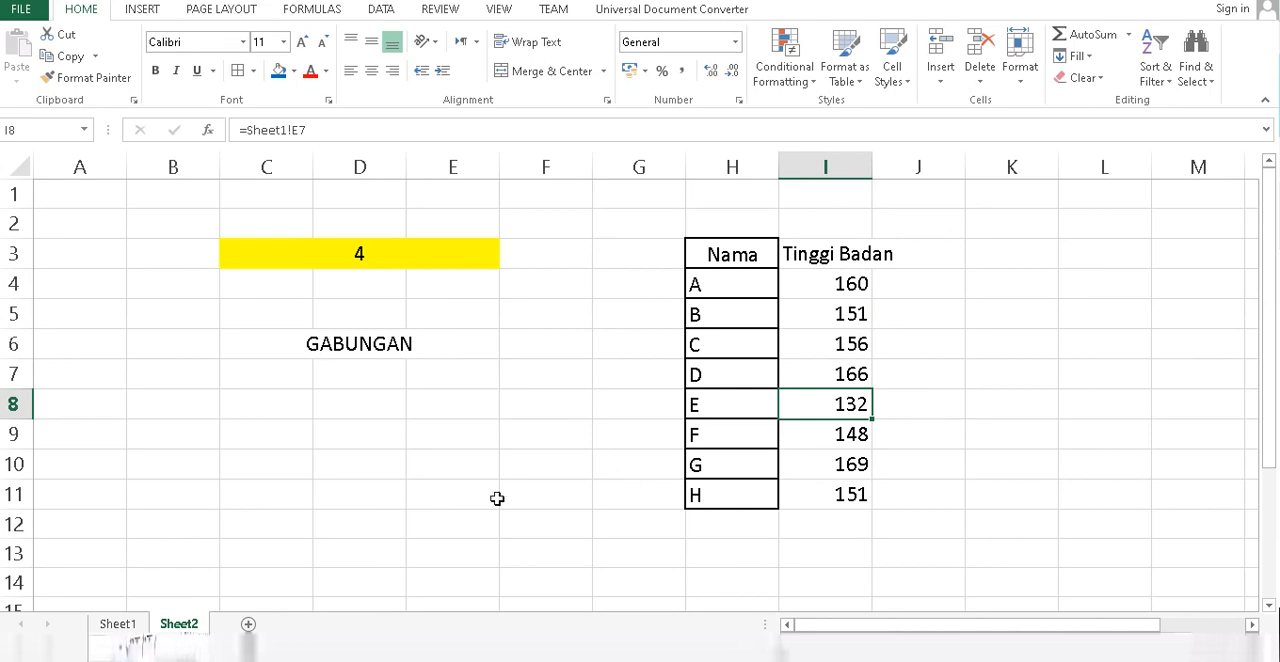
# Enter the formula +Sheet1!D3*Sheet1!E3 in J4 of Sheet2 to multiply the first Usia by its Tinggi Badan.
pyautogui.click(118, 624)
pyautogui.click(527, 258)
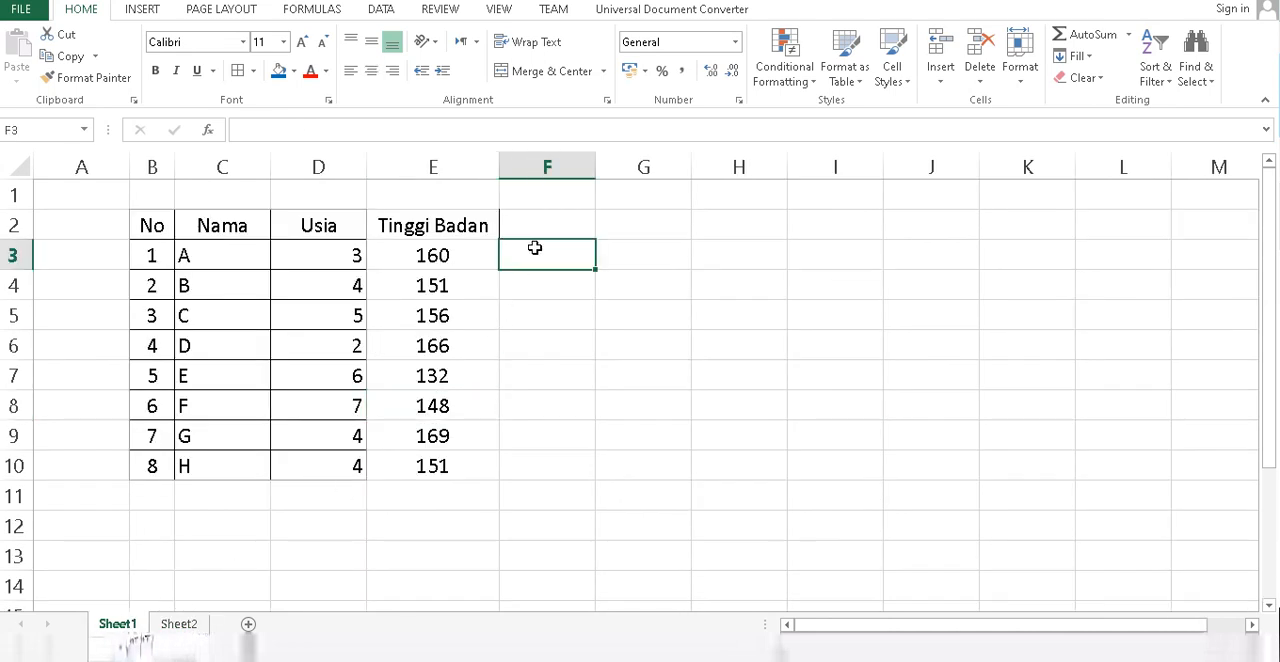
pyautogui.click(179, 623)
pyautogui.click(915, 274)
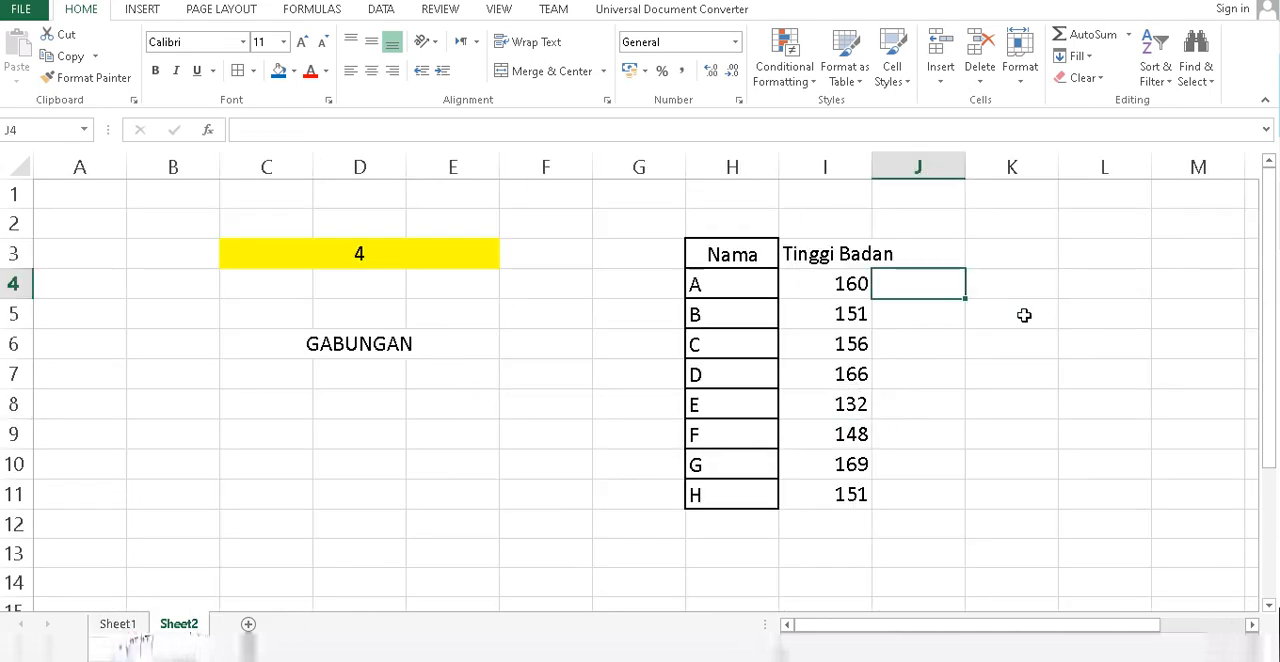
pyautogui.write('+')
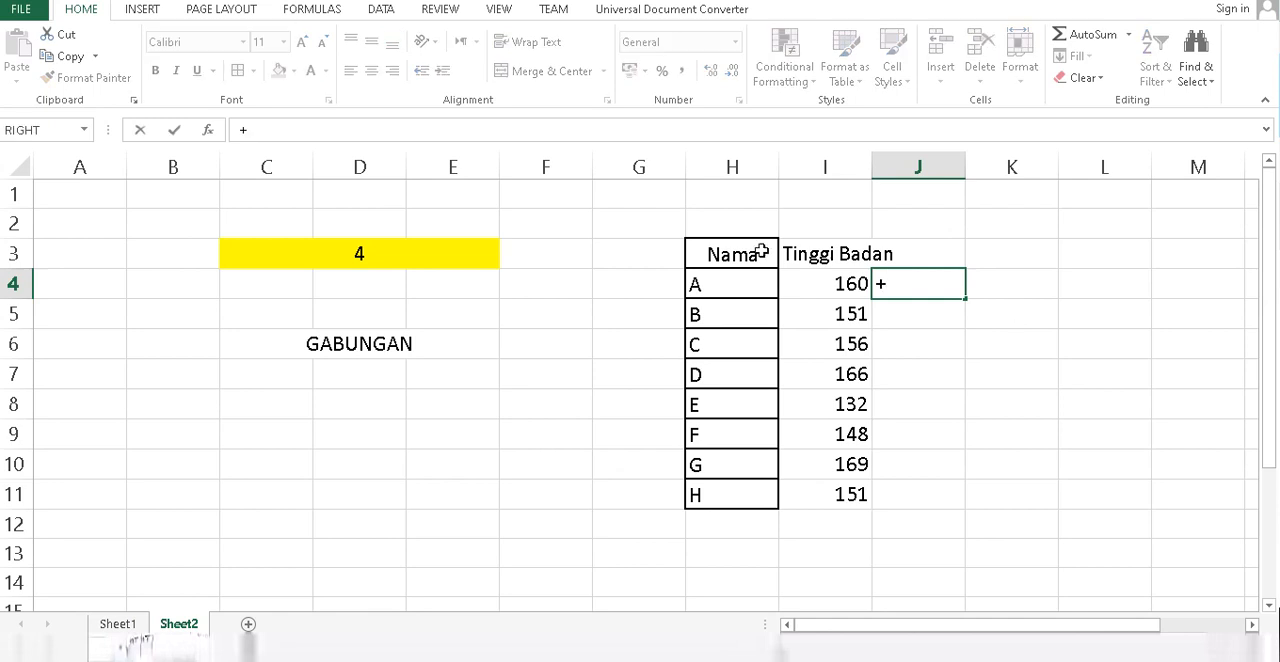
pyautogui.click(117, 623)
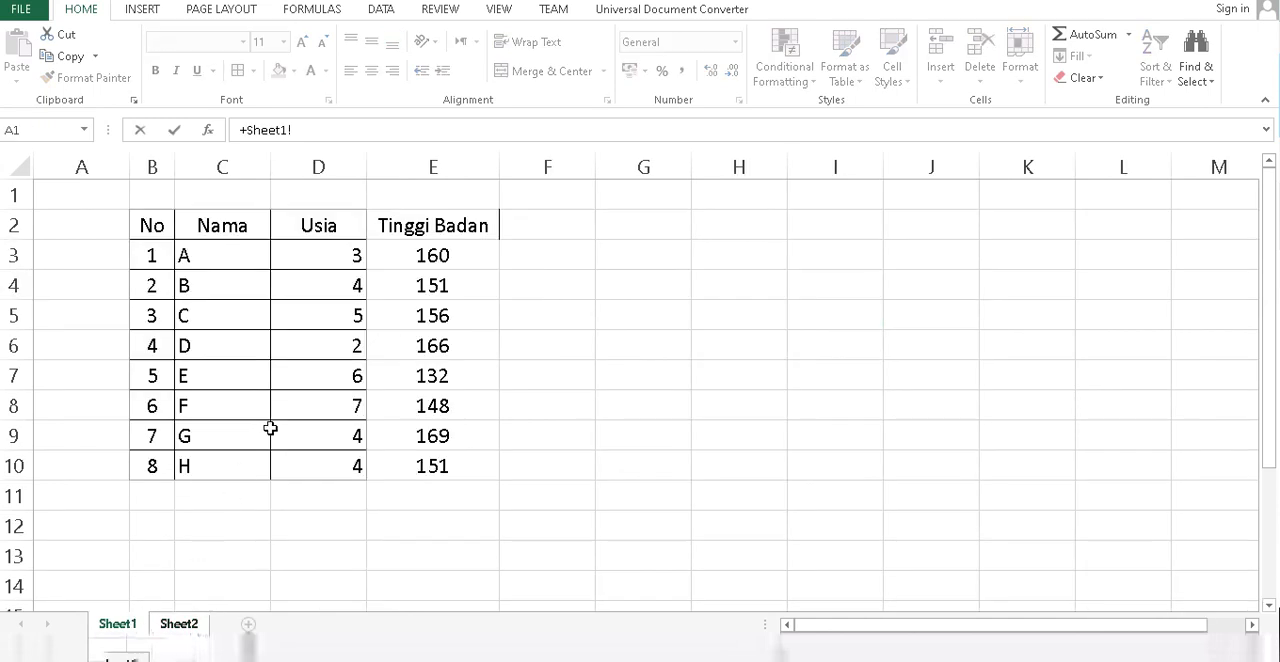
pyautogui.click(322, 258)
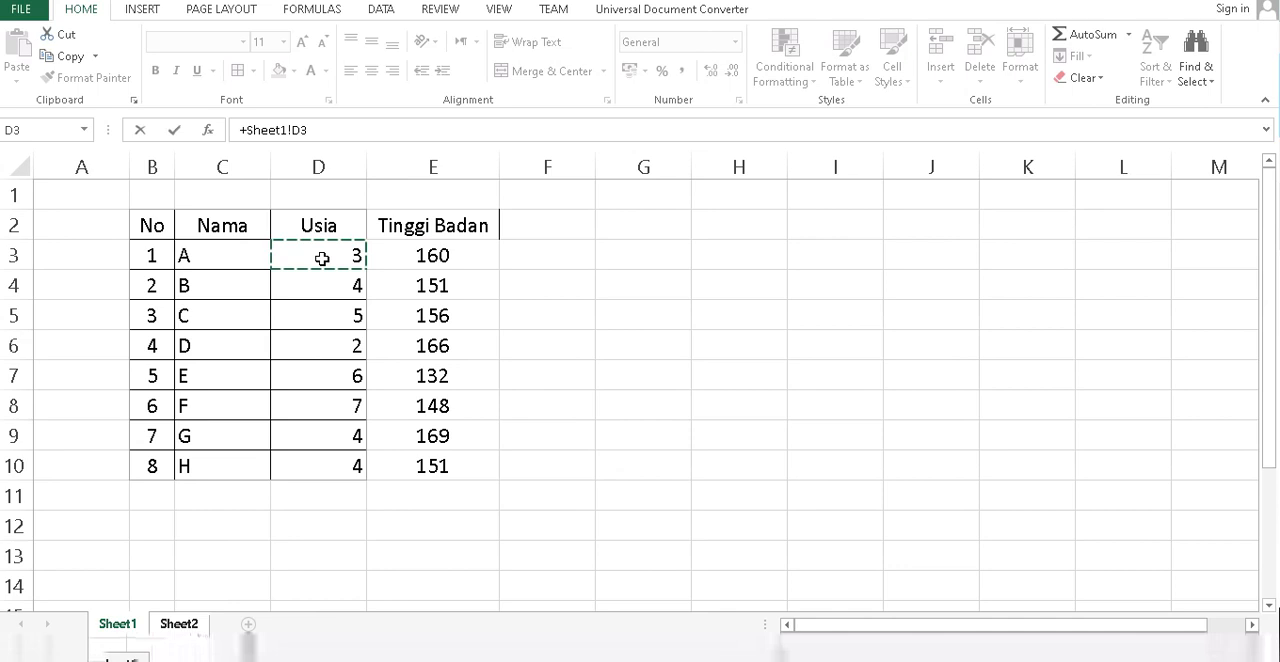
pyautogui.write('*')
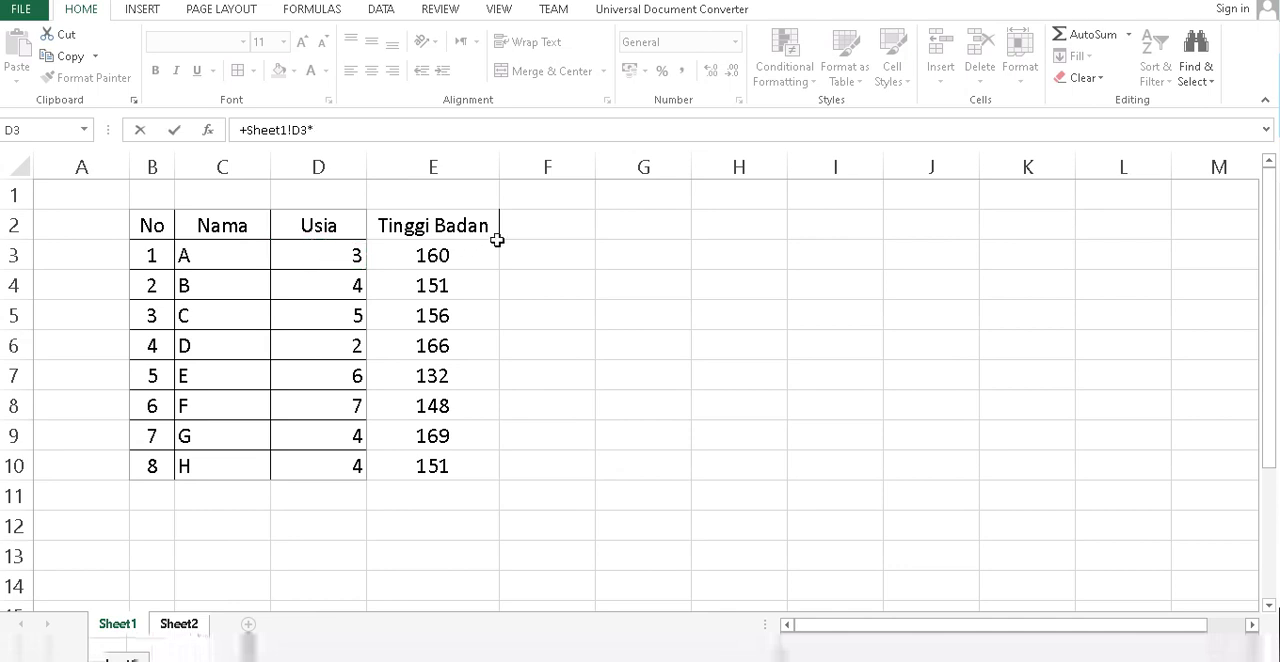
pyautogui.click(452, 255)
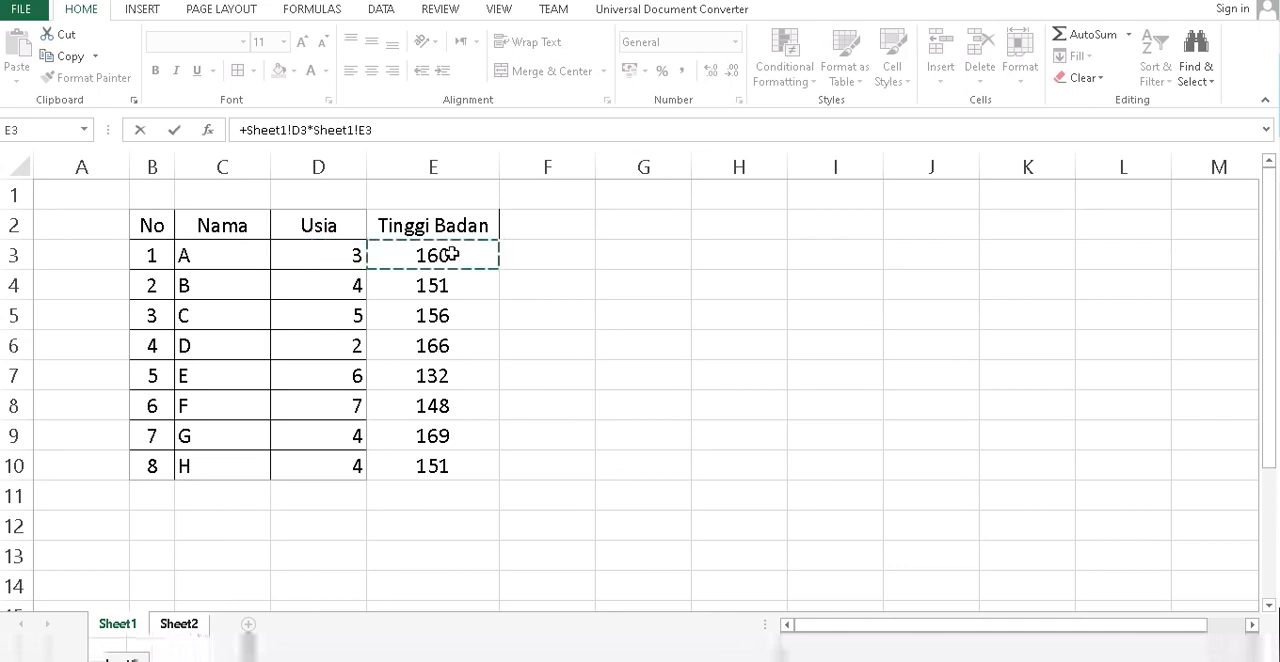
pyautogui.press('Return')
# Fill the multiplication formula from J4 down through J11 and compare it with the source table on Sheet1.
pyautogui.click(960, 288)
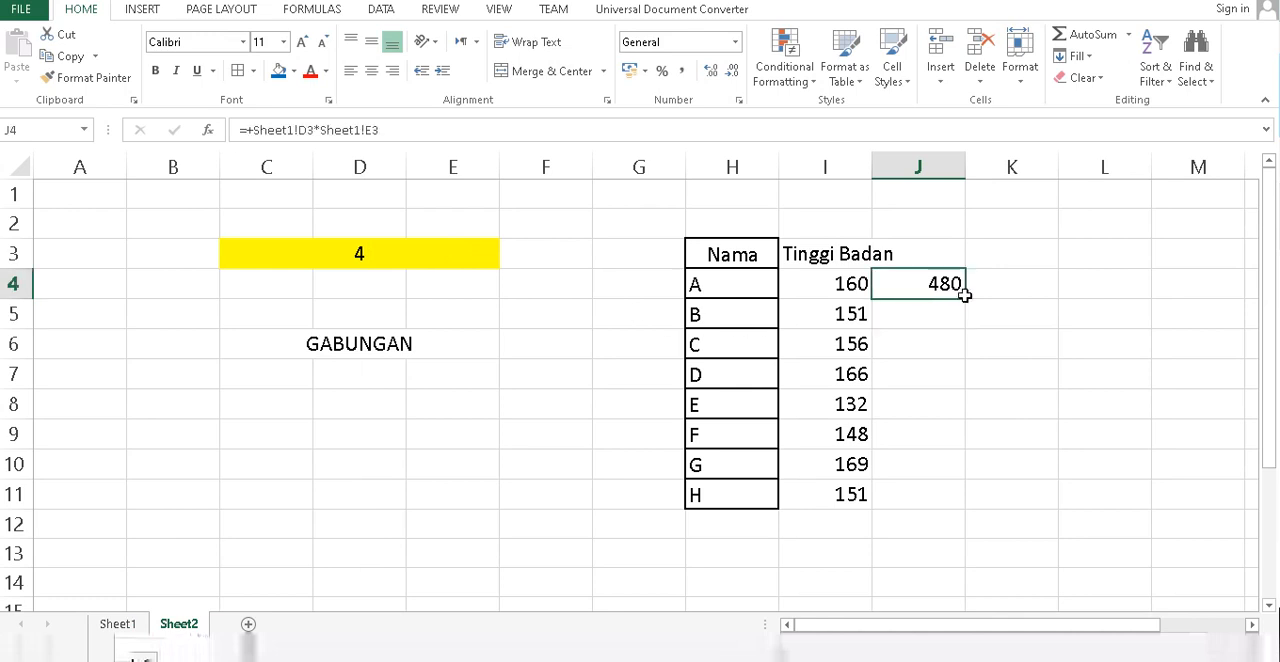
pyautogui.moveTo(963, 297); pyautogui.dragTo(980, 505)
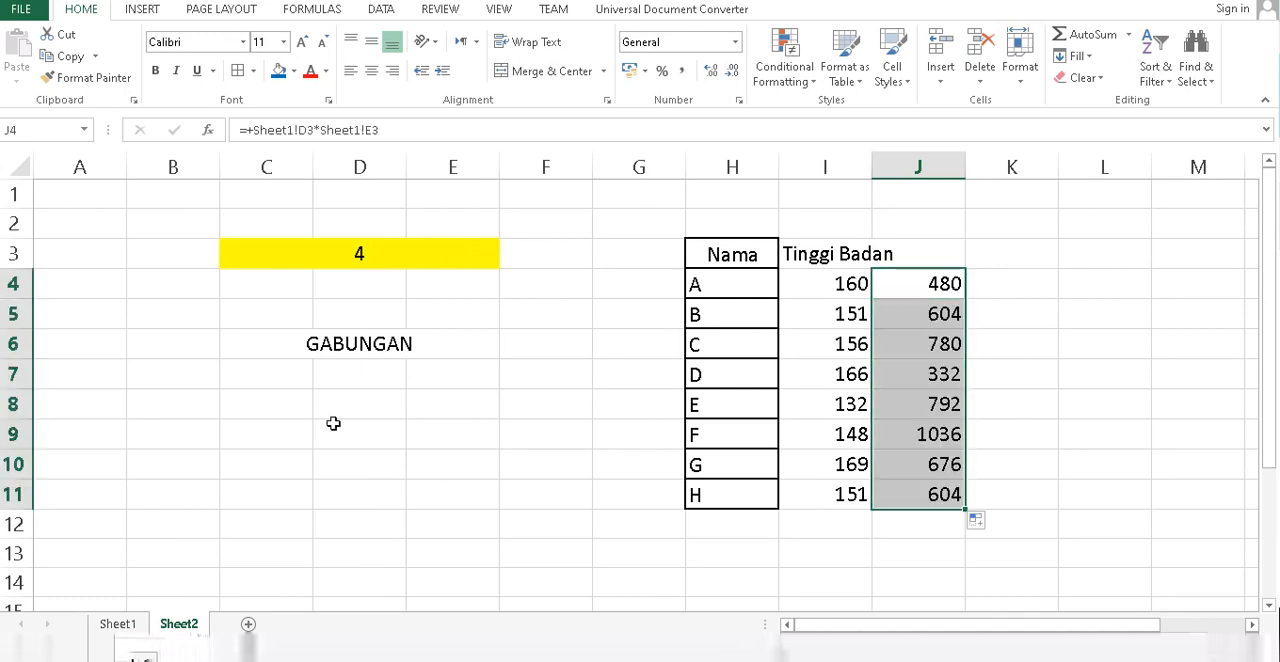
pyautogui.click(115, 624)
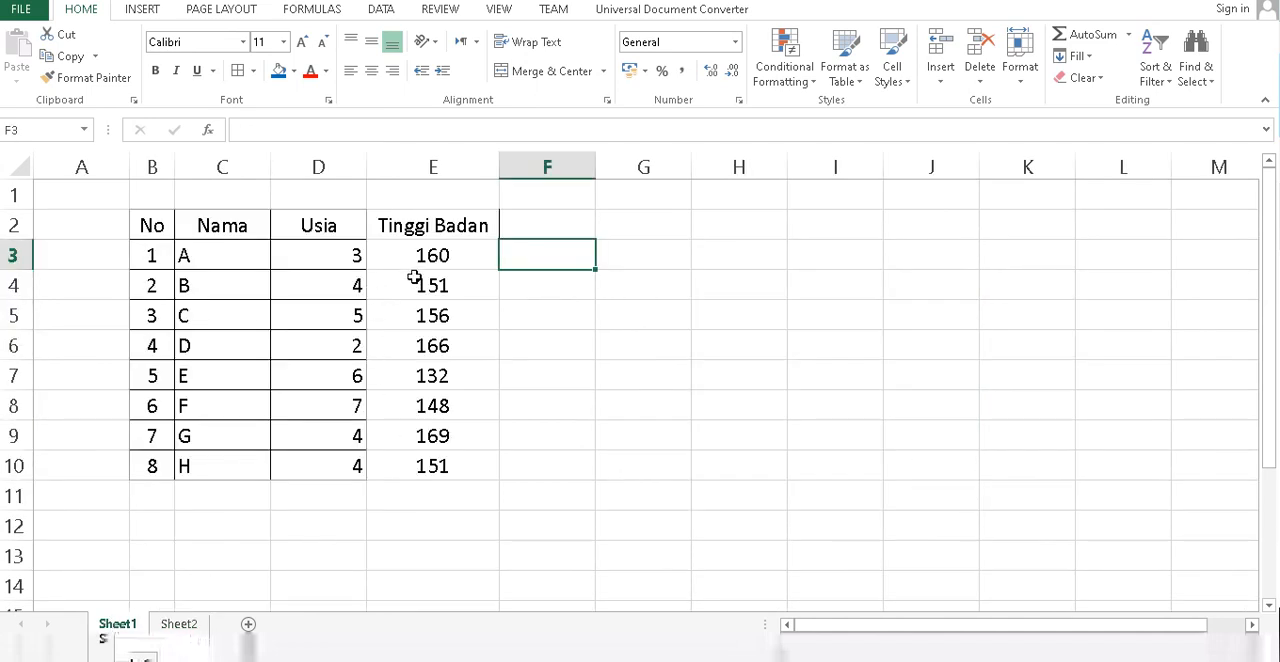
pyautogui.click(179, 624)
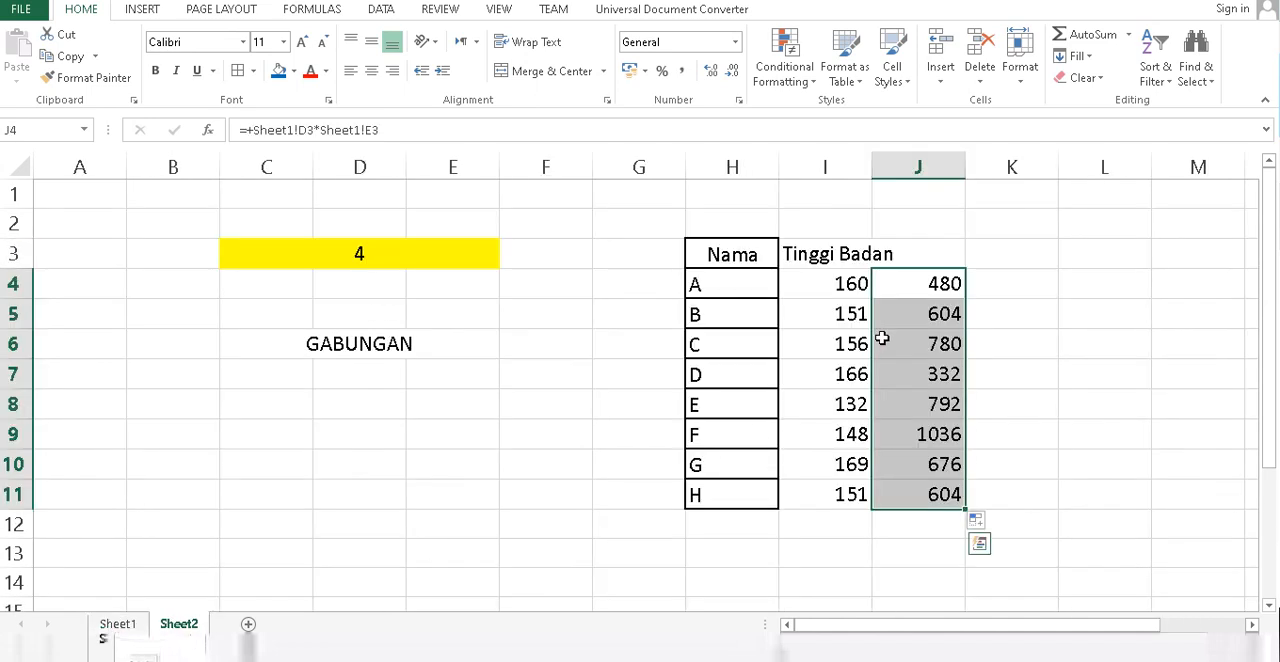
# Set the Usia value in D3 of Sheet1 to 1 and check the product in J4 on Sheet2.
pyautogui.click(115, 624)
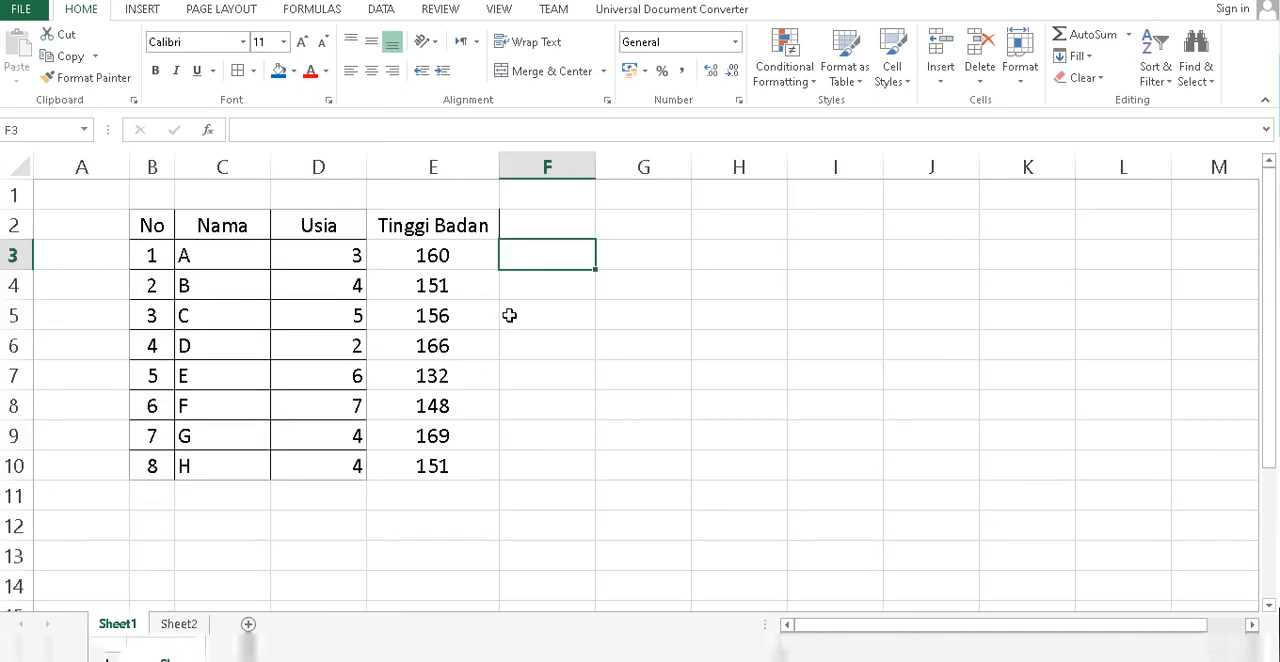
pyautogui.click(358, 256)
pyautogui.write('1')
pyautogui.press('Return')
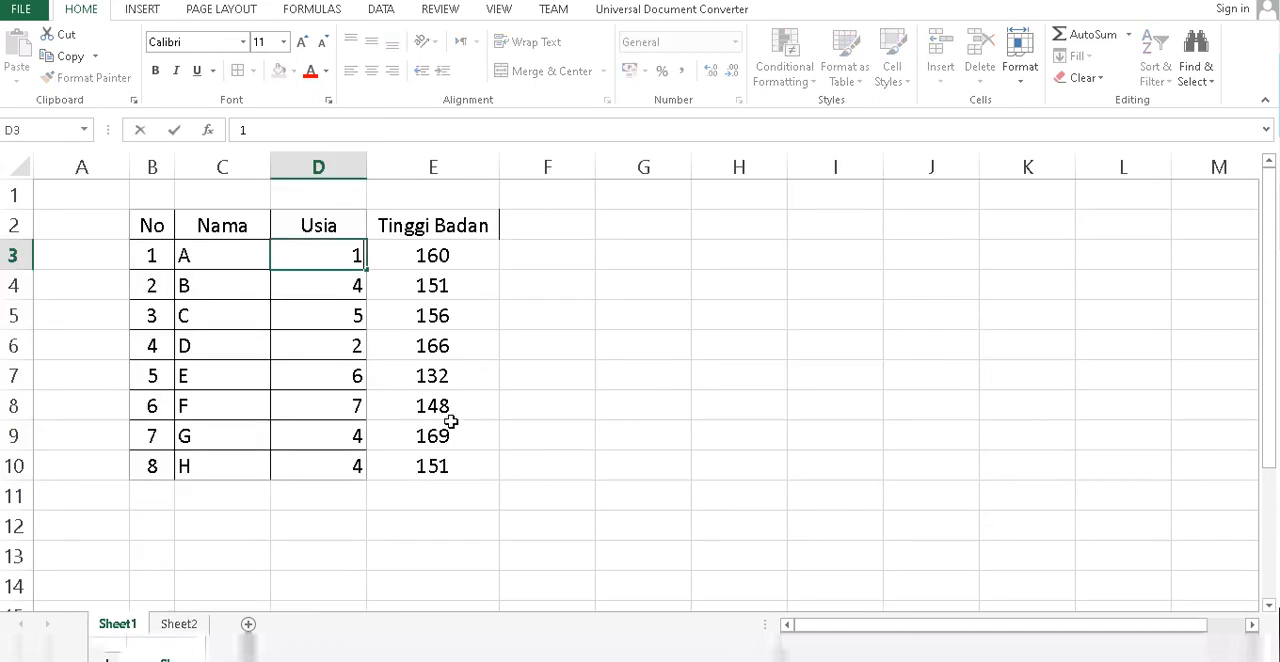
pyautogui.click(200, 623)
pyautogui.click(945, 285)
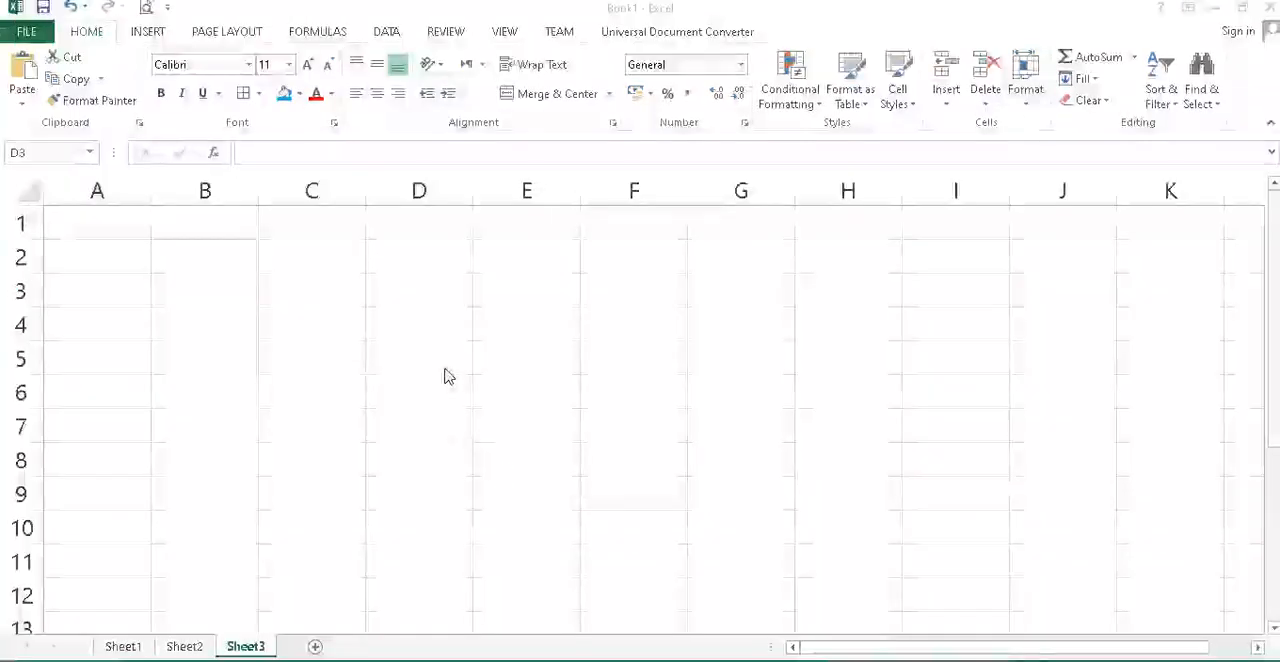
pyautogui.click(412, 282)
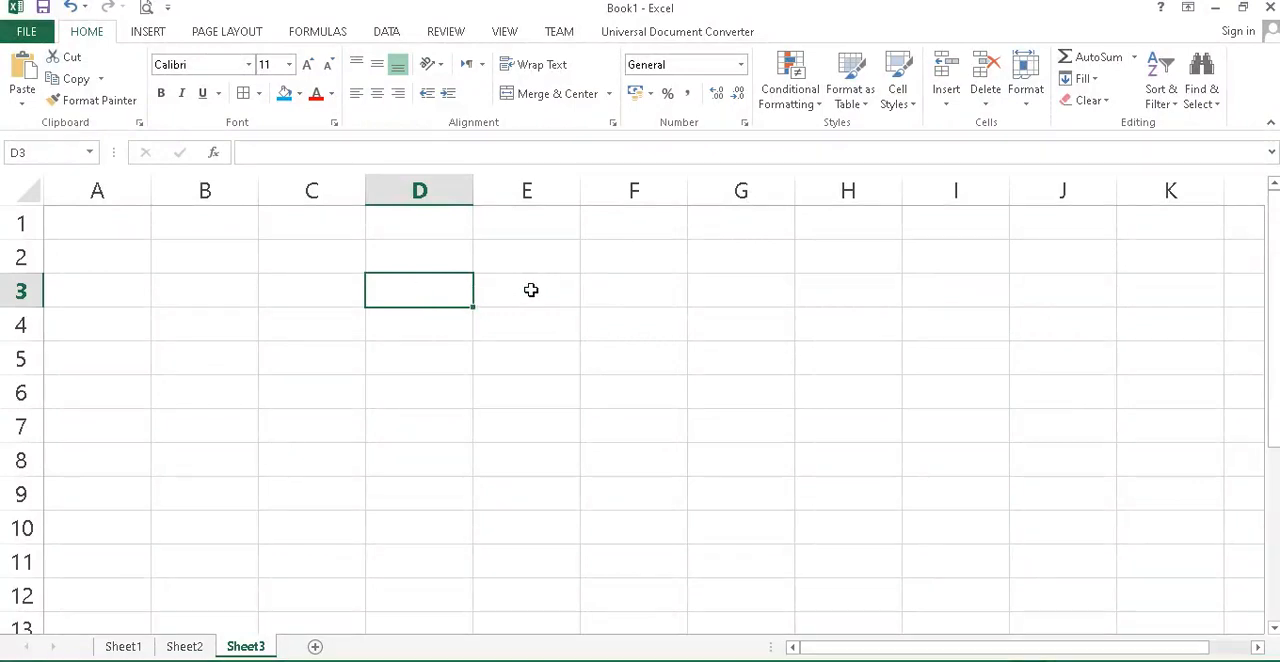
pyautogui.click(498, 289)
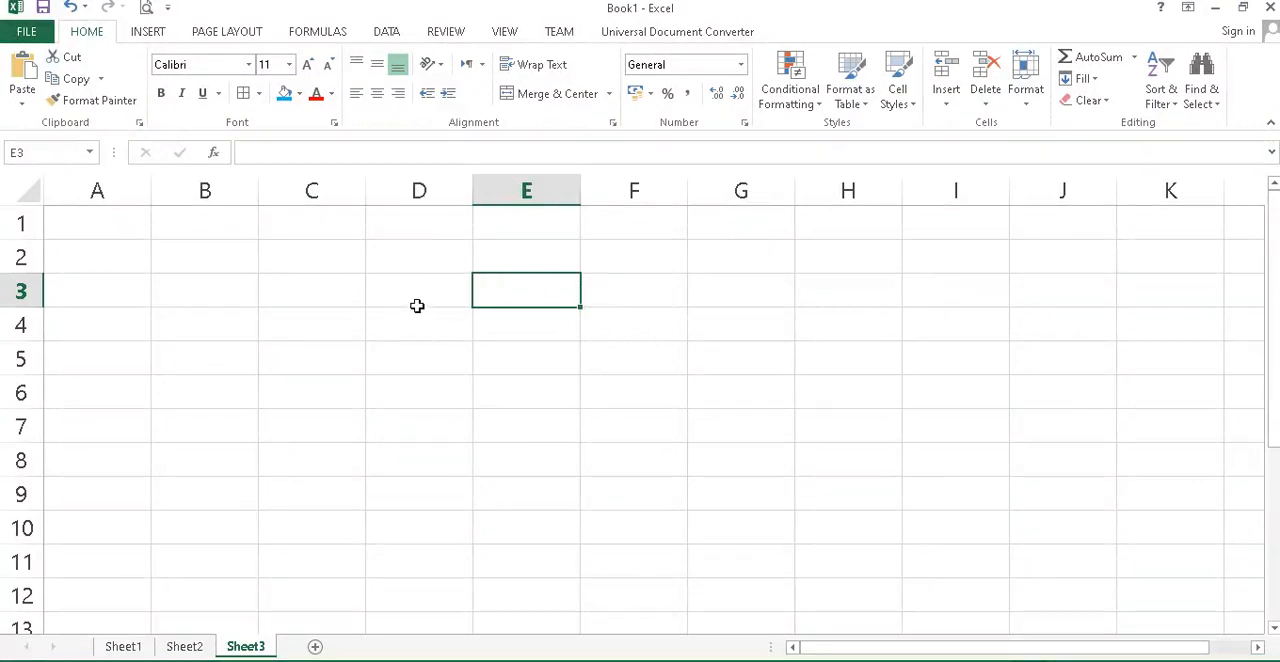
pyautogui.click(434, 294)
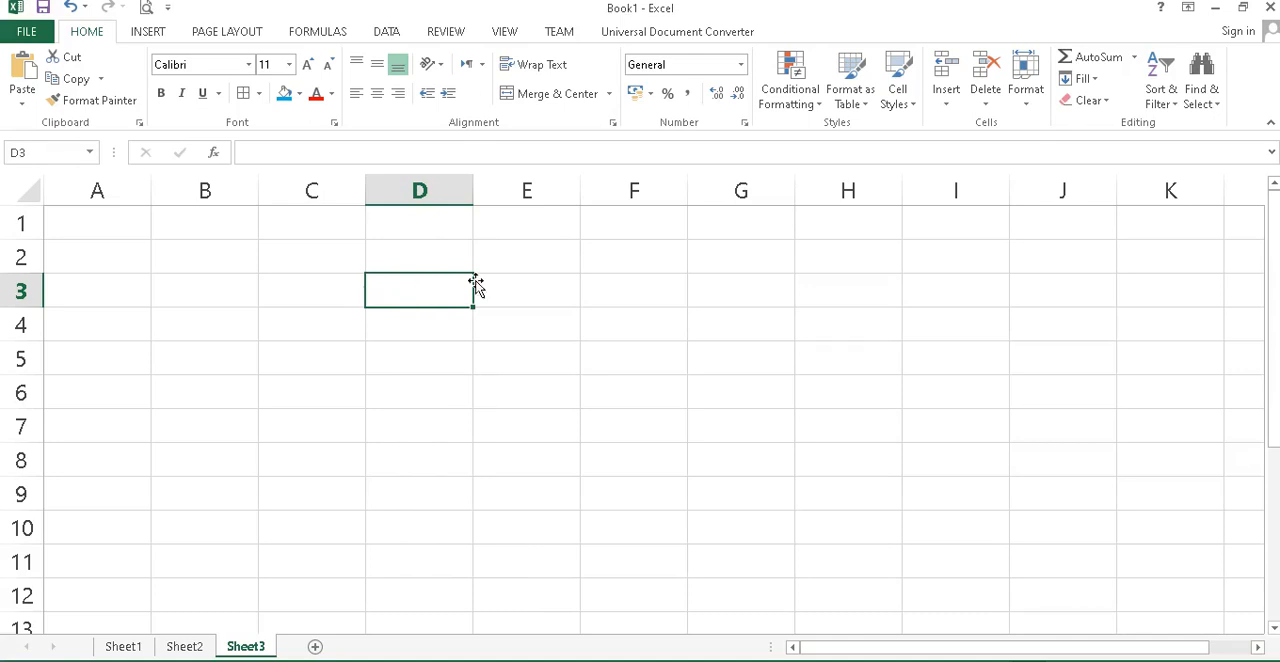
pyautogui.click(259, 94)
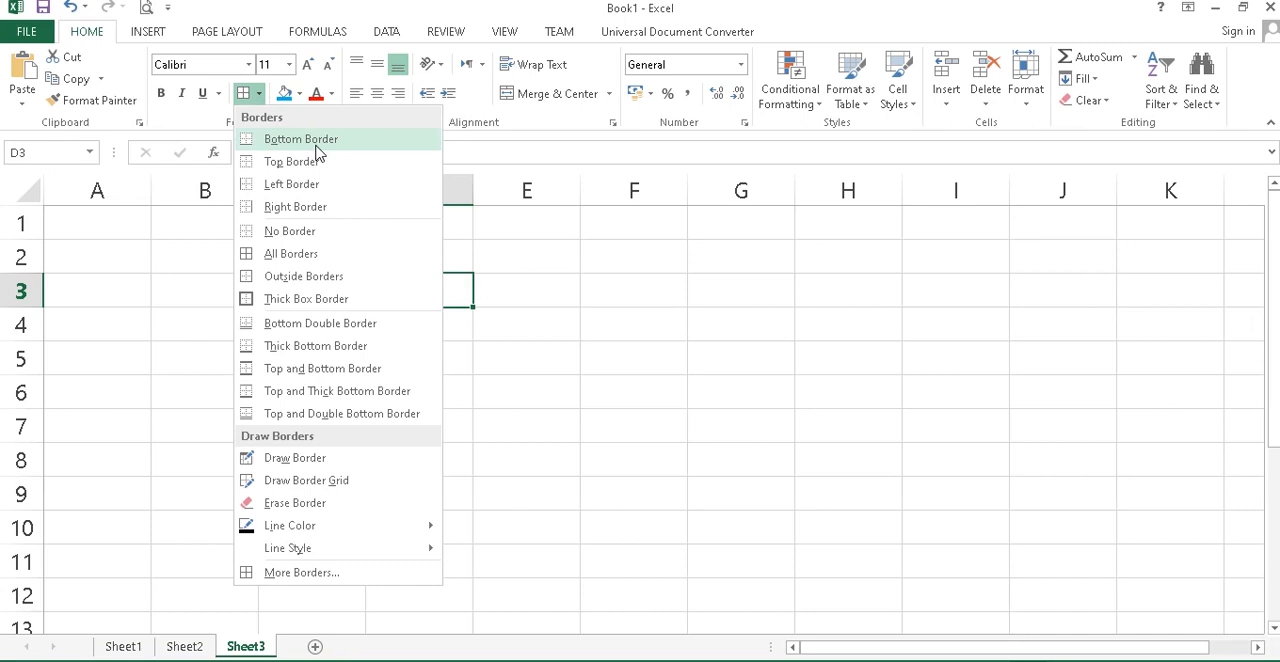
pyautogui.click(772, 300)
# Apply a bottom border to cell G3 on Sheet3 and check it against the neighbouring cells.
pyautogui.click(767, 295)
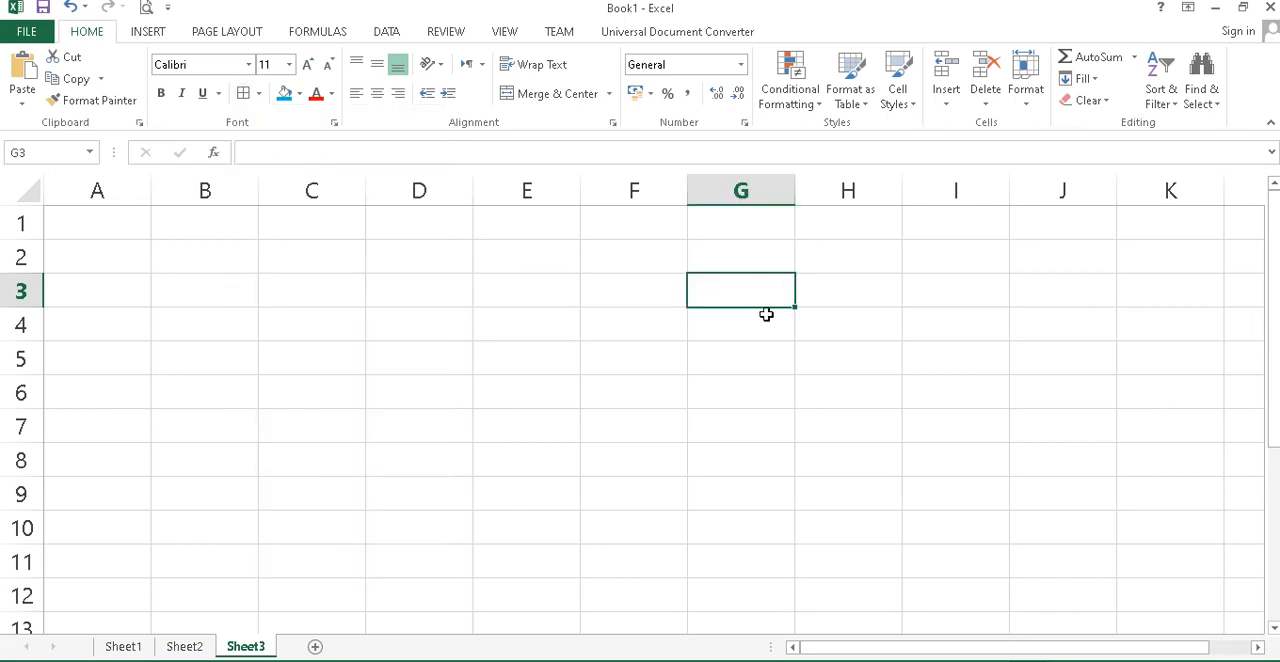
pyautogui.click(259, 93)
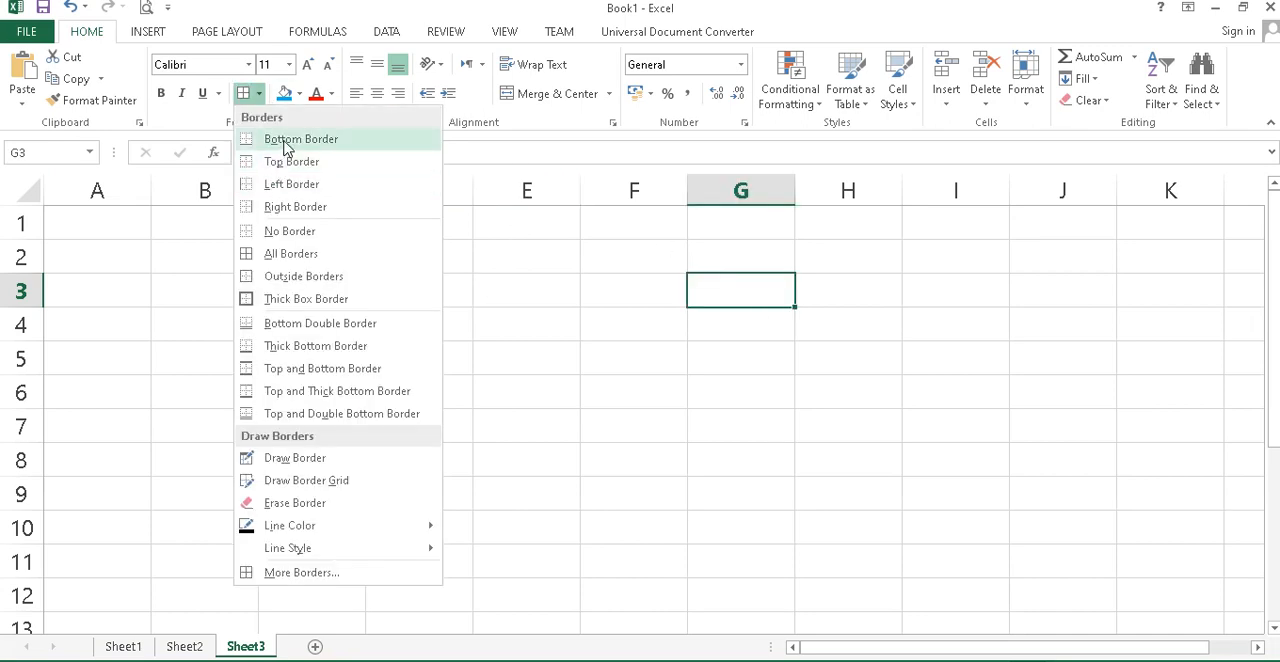
pyautogui.click(285, 139)
pyautogui.click(748, 340)
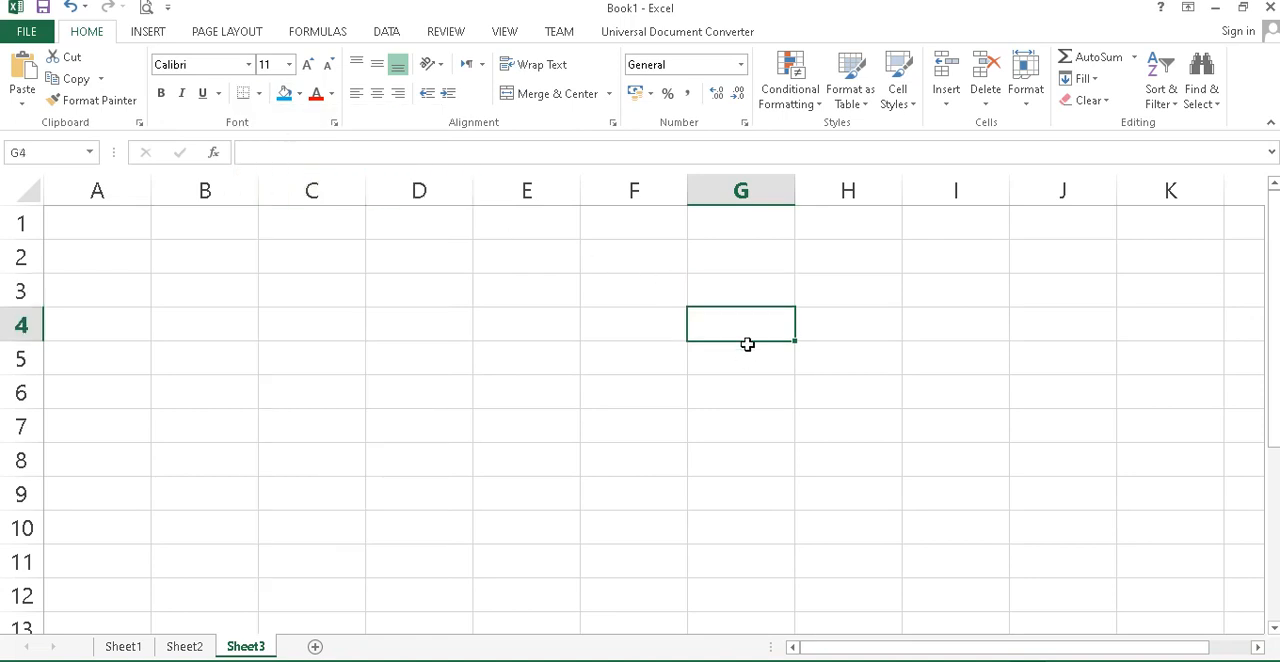
pyautogui.click(751, 281)
pyautogui.click(738, 364)
pyautogui.click(735, 295)
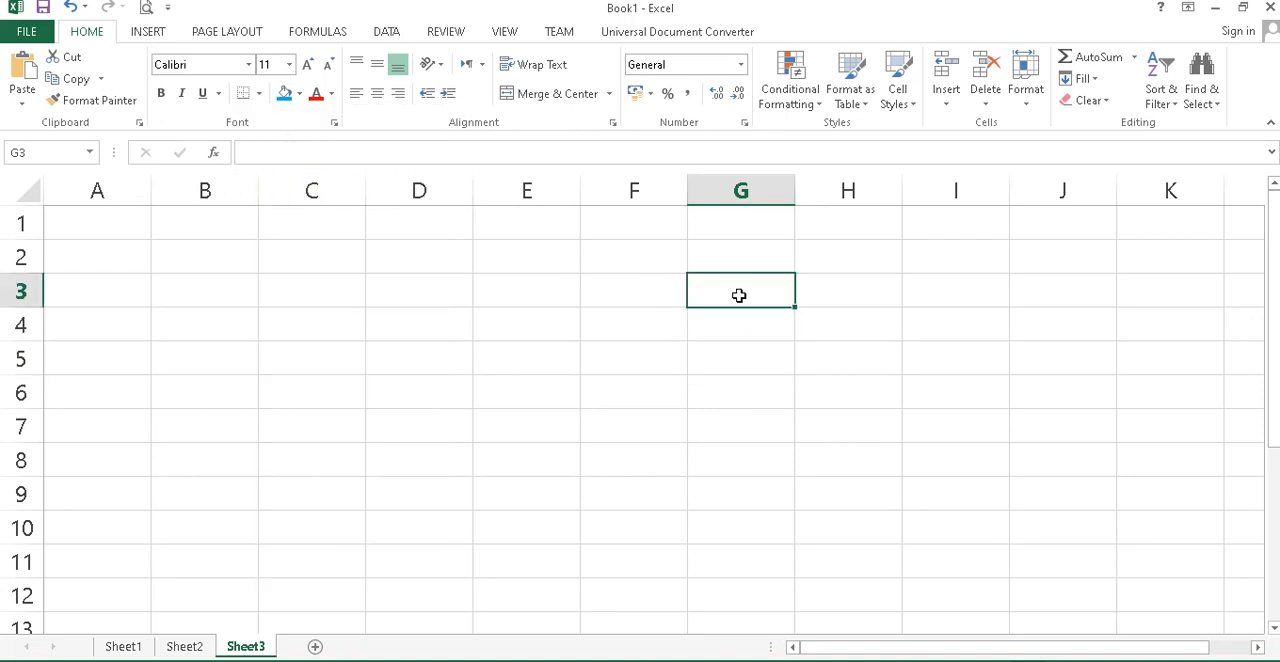
# Hide the gridlines on Sheet3 and reselect cell G3.
pyautogui.click(507, 33)
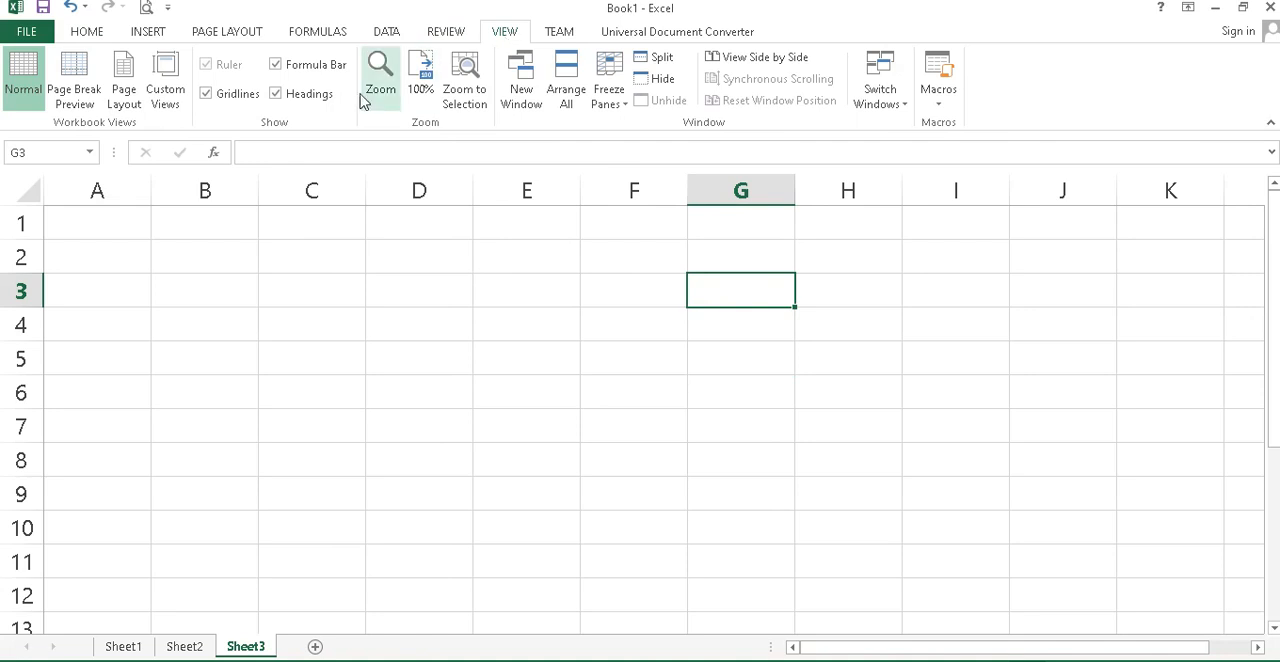
pyautogui.click(220, 98)
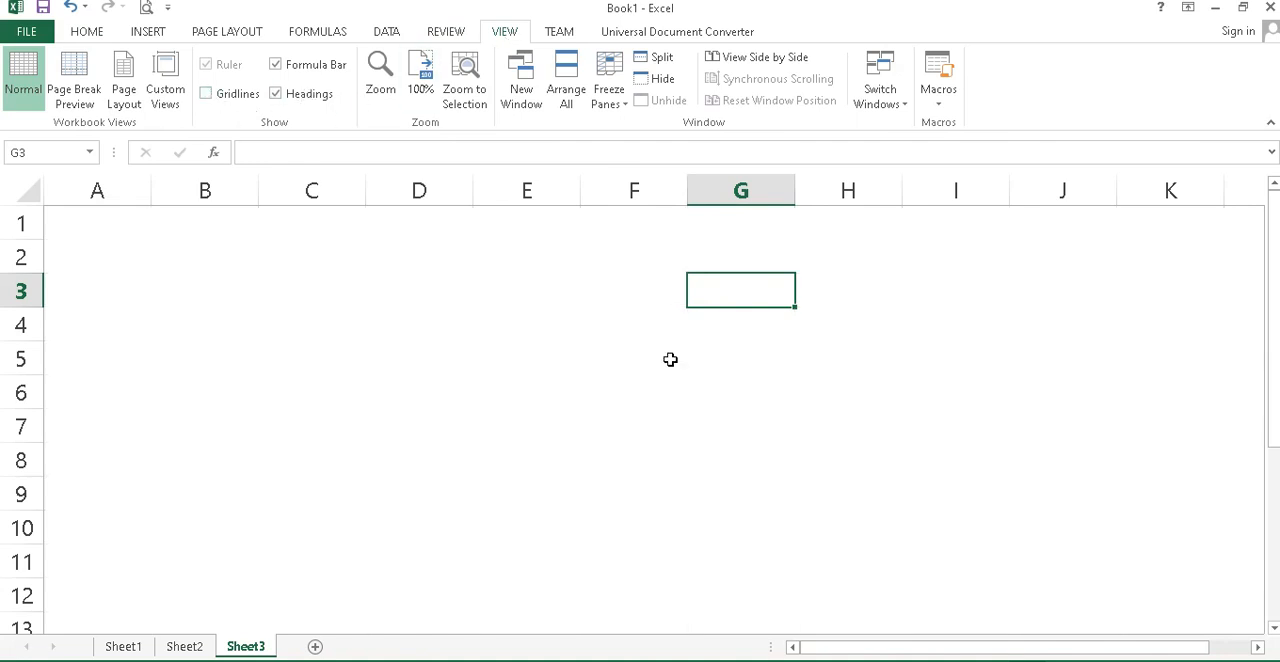
pyautogui.click(766, 382)
pyautogui.click(755, 291)
# Add a top border to cell G3 and select other cells to inspect the border lines.
pyautogui.click(88, 32)
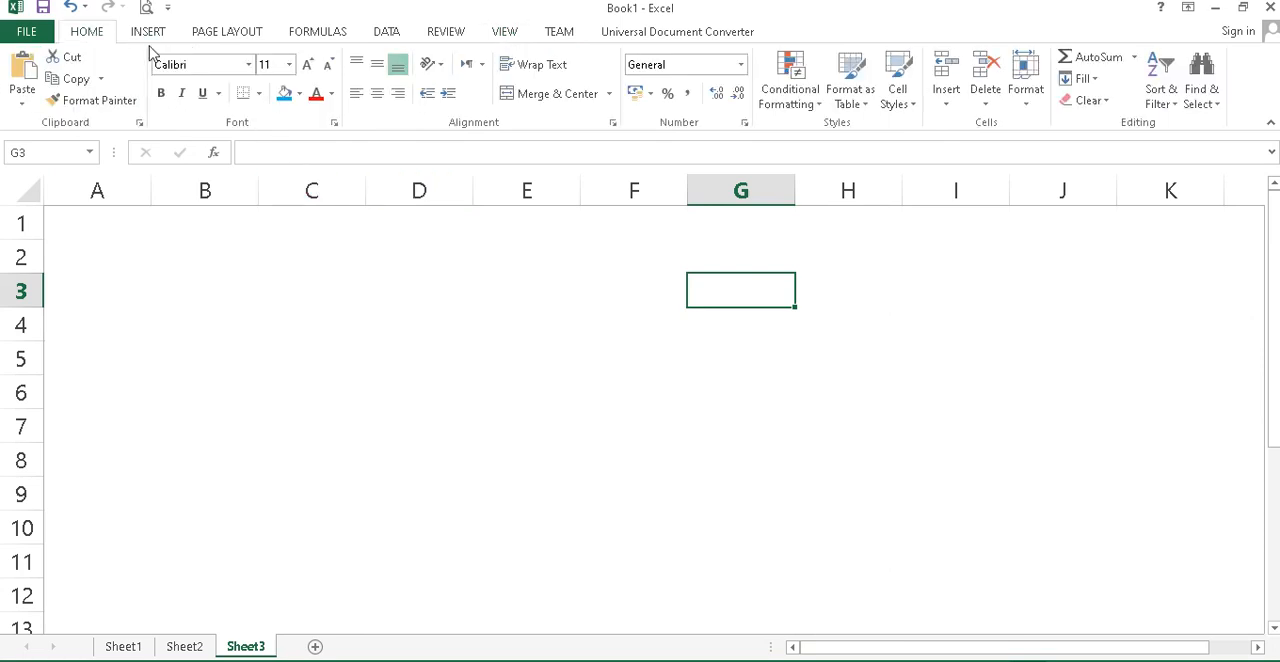
pyautogui.click(260, 98)
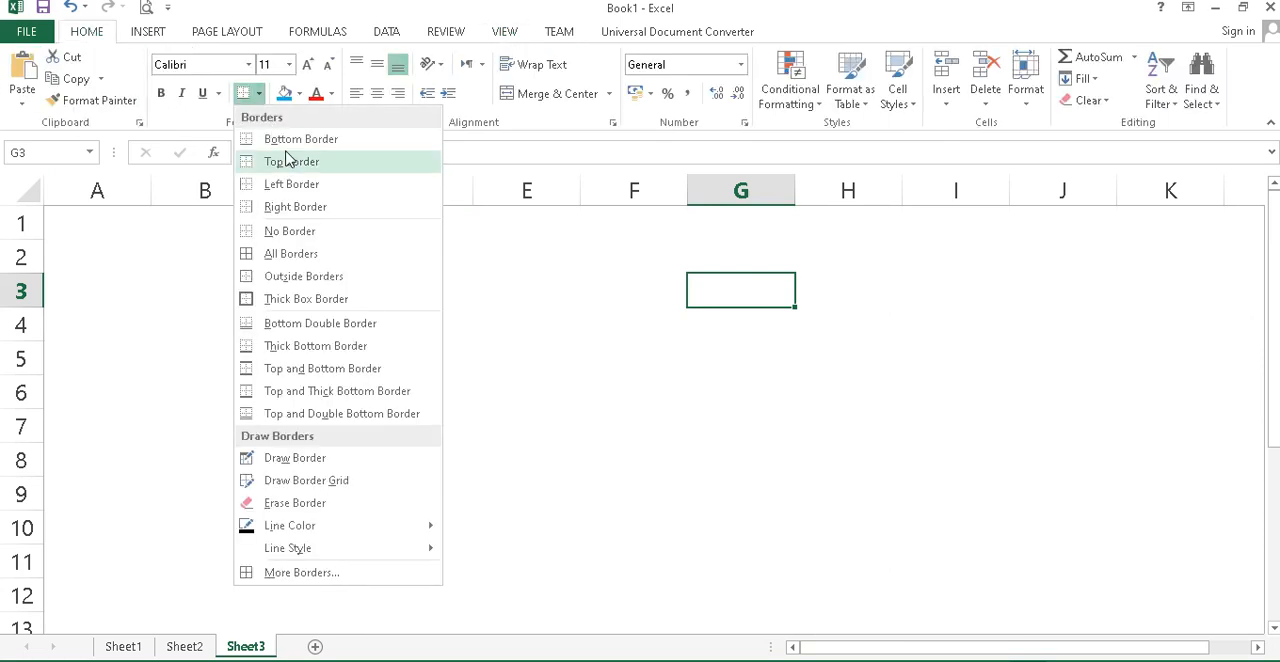
pyautogui.click(288, 162)
pyautogui.click(680, 328)
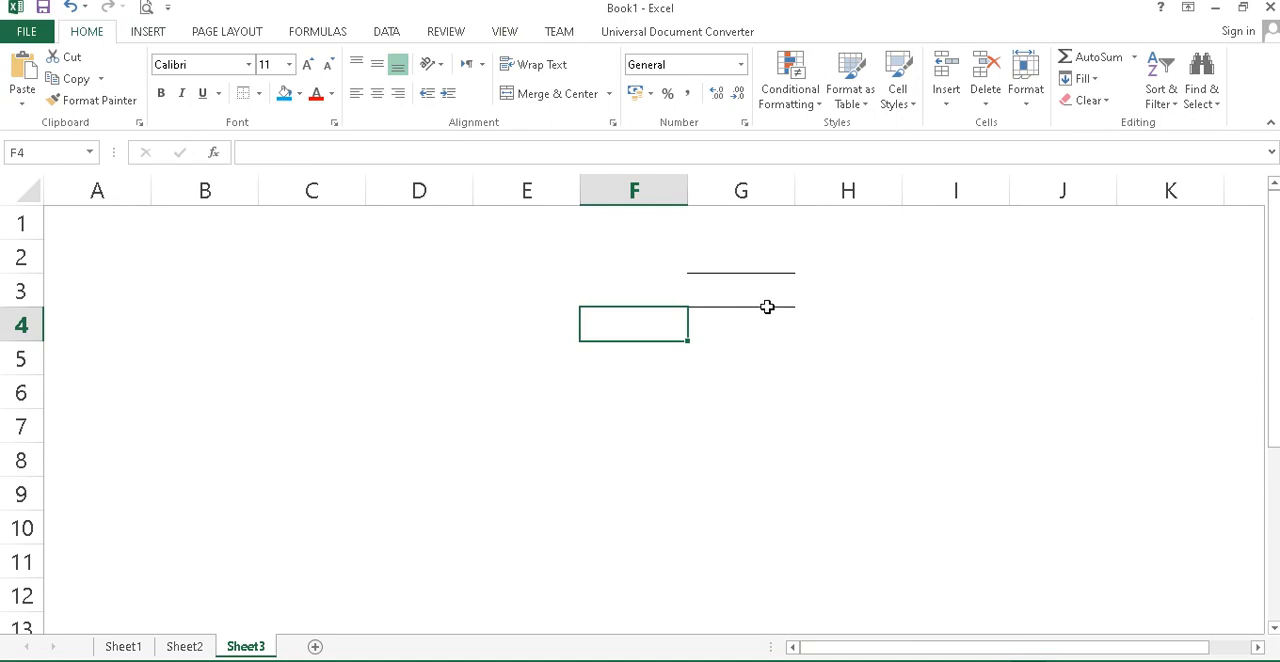
pyautogui.click(762, 346)
# Remove all borders from cell G3.
pyautogui.click(258, 94)
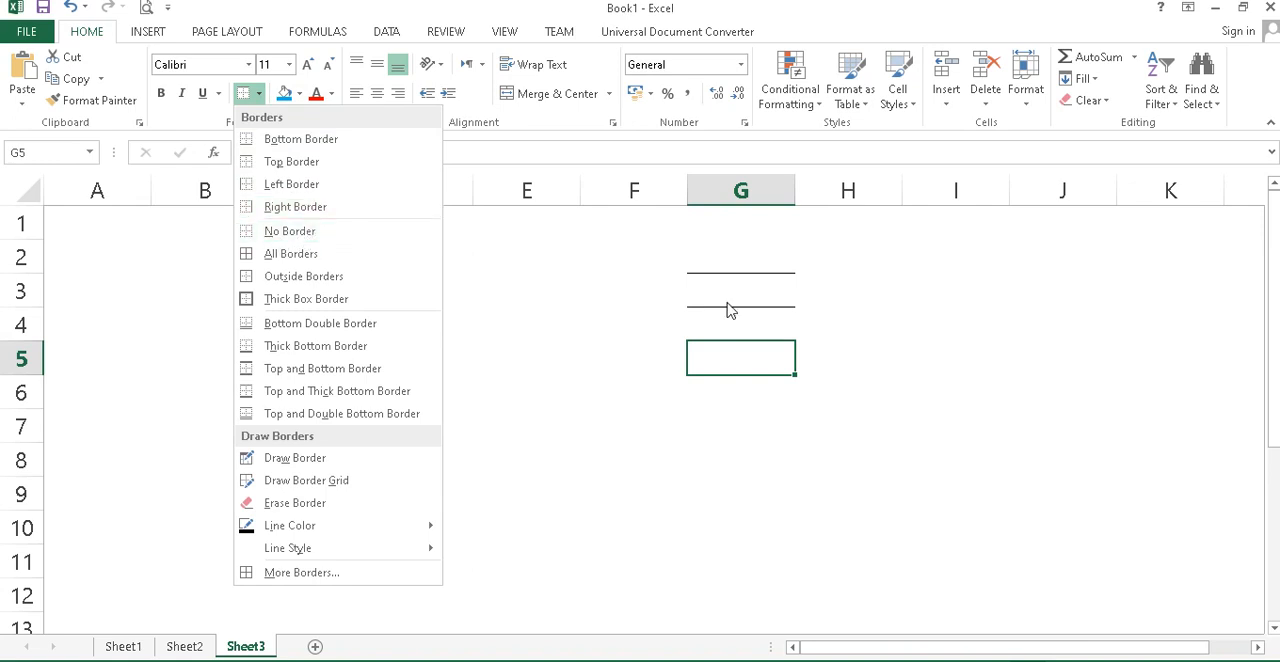
pyautogui.click(751, 281)
pyautogui.click(751, 281)
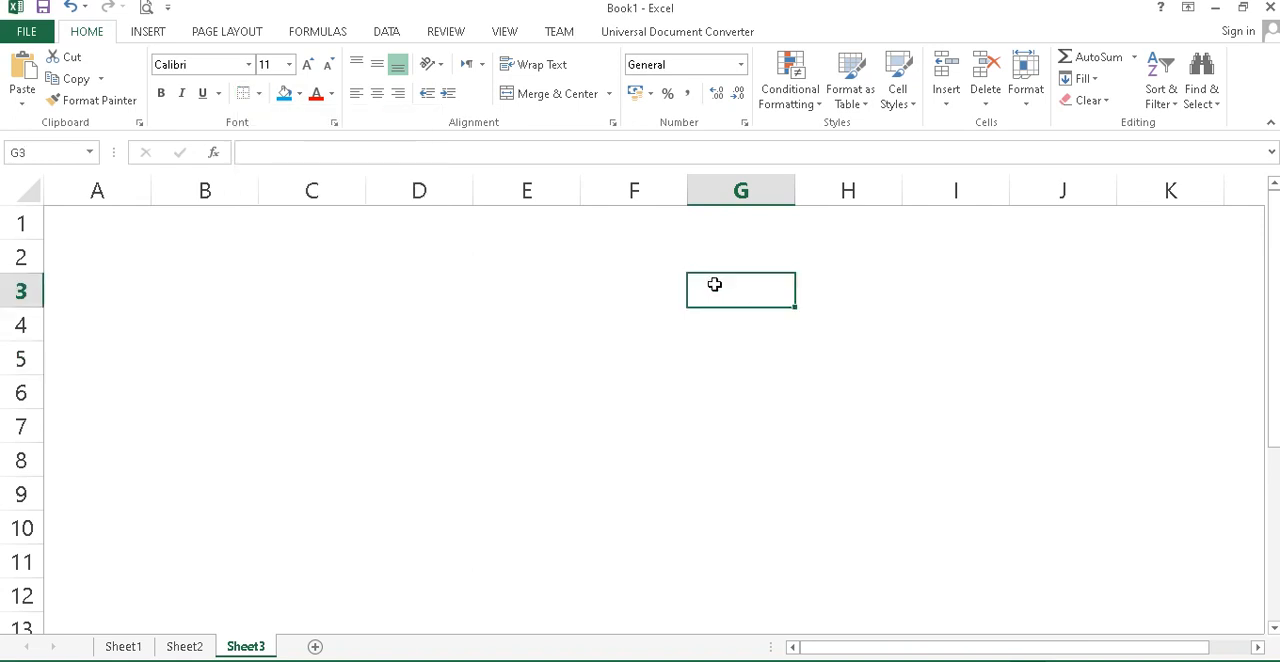
pyautogui.click(260, 93)
pyautogui.click(258, 232)
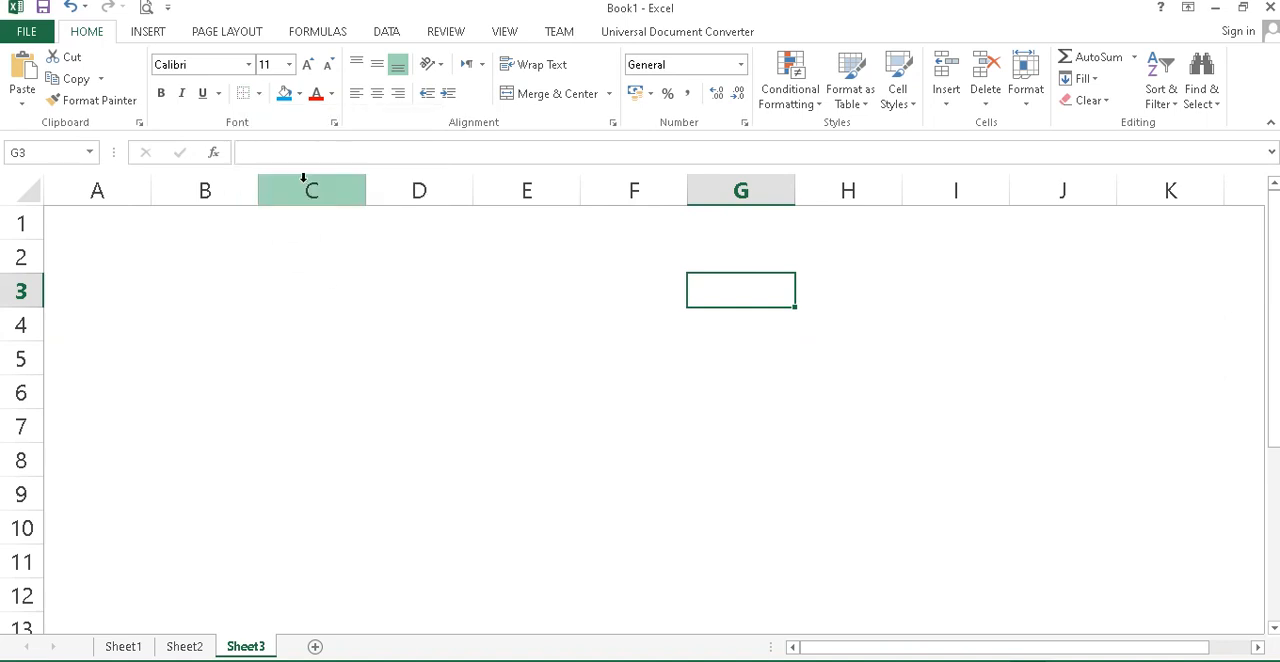
pyautogui.click(258, 93)
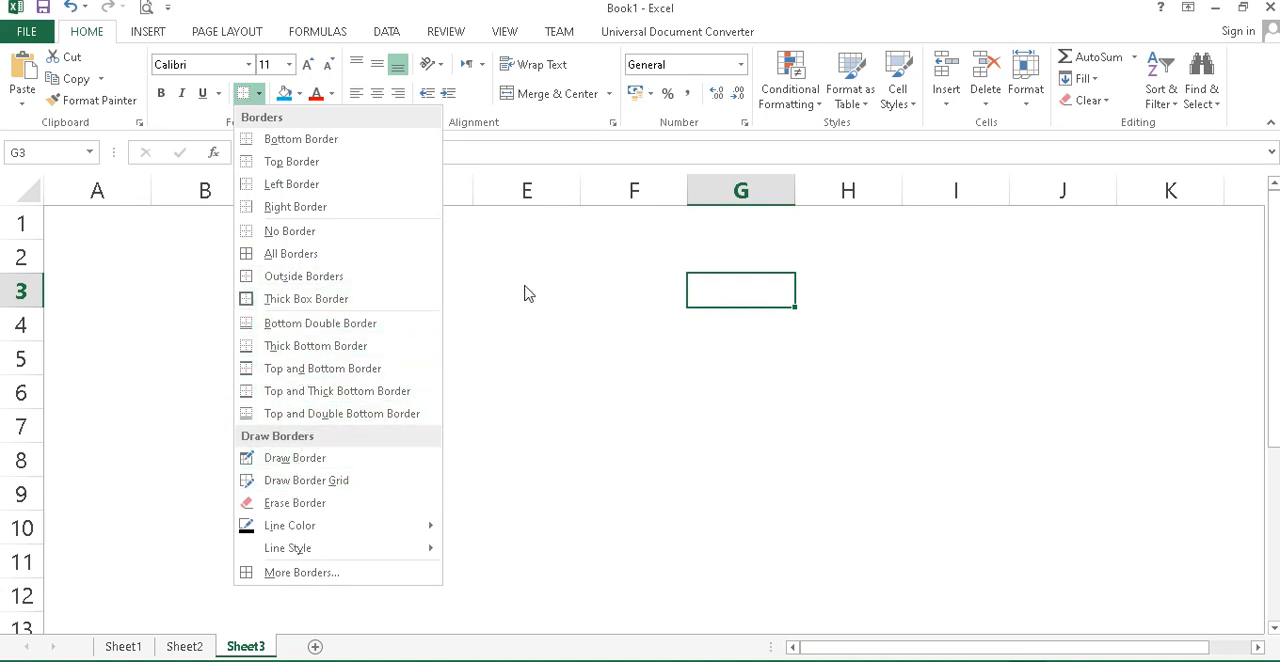
pyautogui.click(302, 95)
pyautogui.click(302, 95)
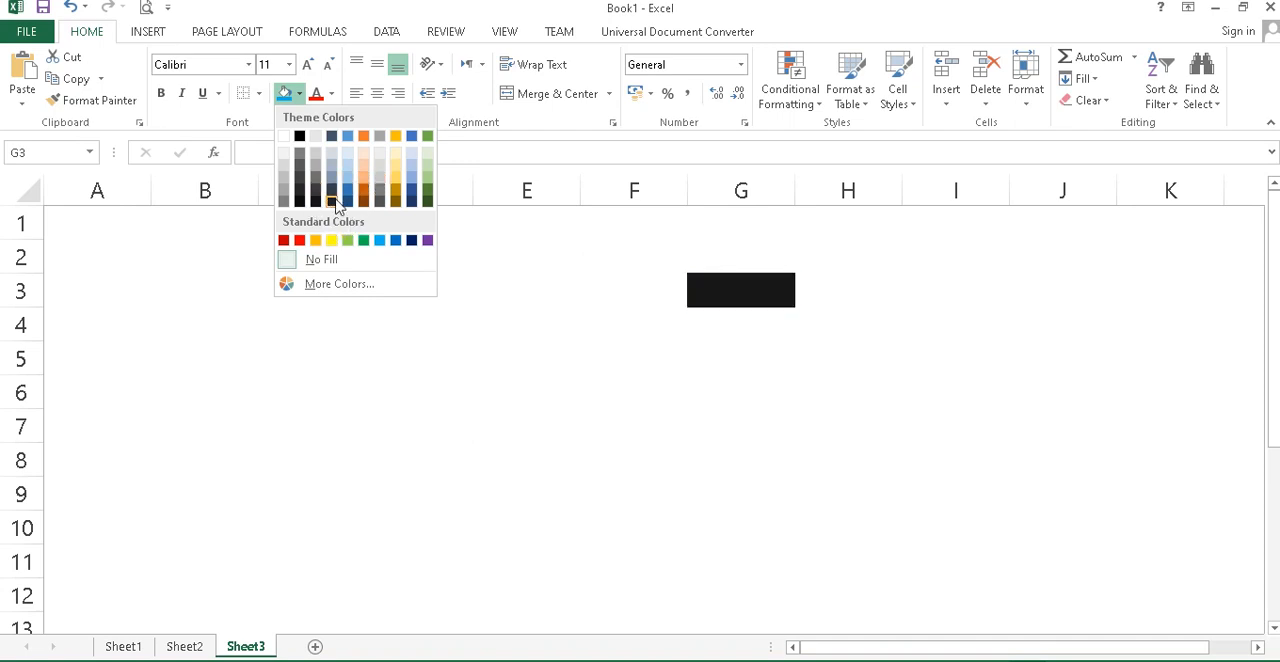
pyautogui.click(553, 272)
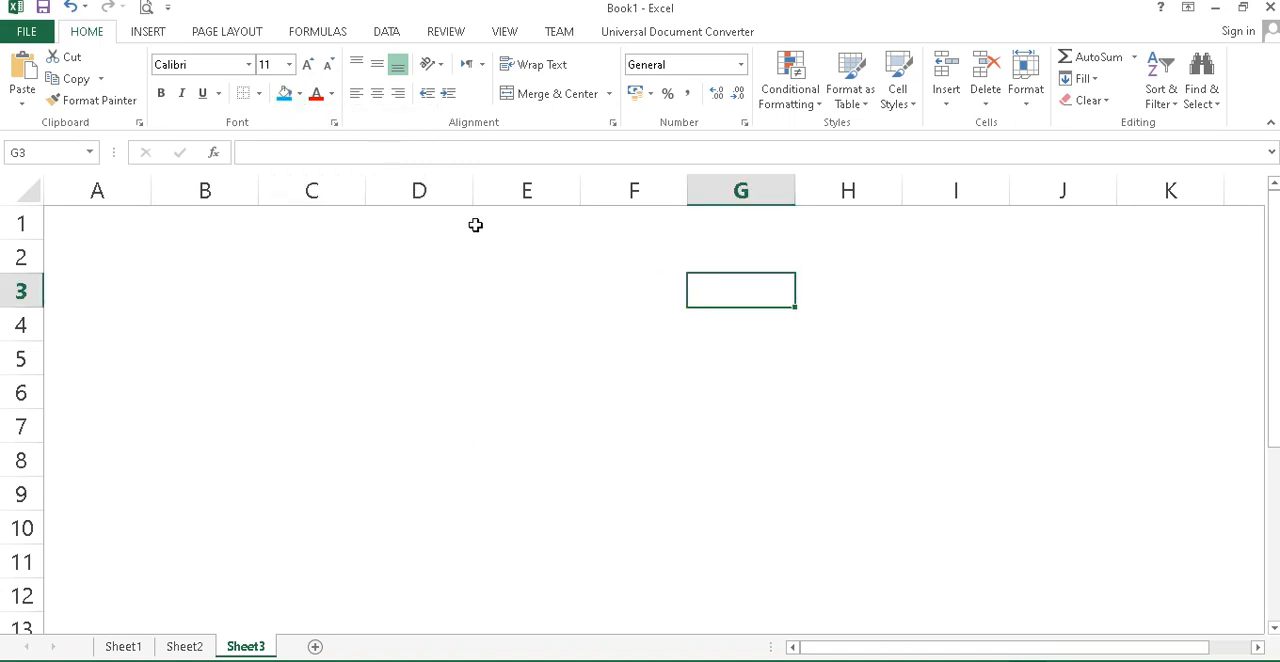